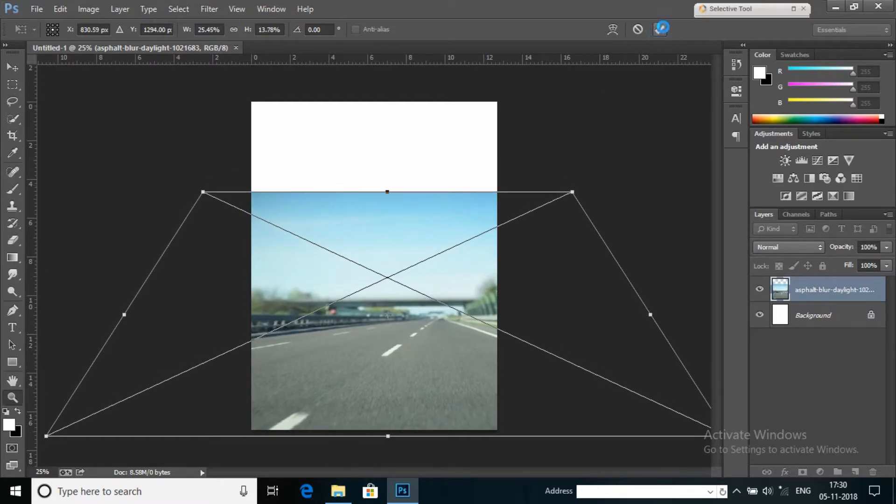
- Apply the road image's transform and place the city-clouds-ocean-116720(1) image from New folder into the composition
click(659, 29)
key(z)
click(338, 490)
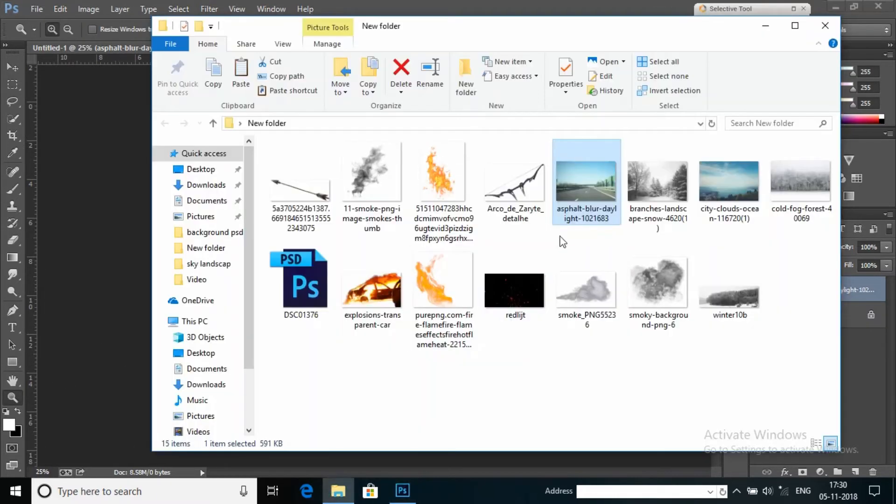
click(92, 195)
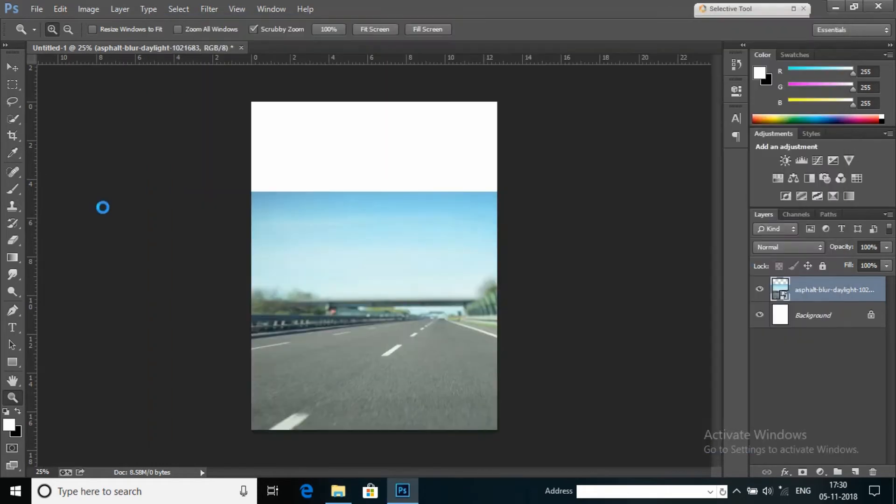
drag(357, 218, 365, 150)
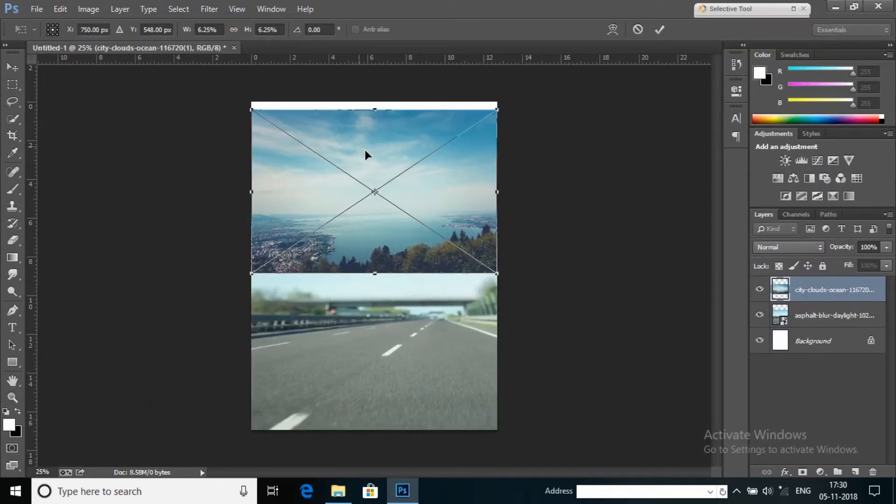
- Scale the placed city-clouds-ocean image proportionally to 11.84% and position it to span the canvas width from the upper edge
drag(497, 274, 717, 420)
drag(522, 372, 439, 358)
click(660, 30)
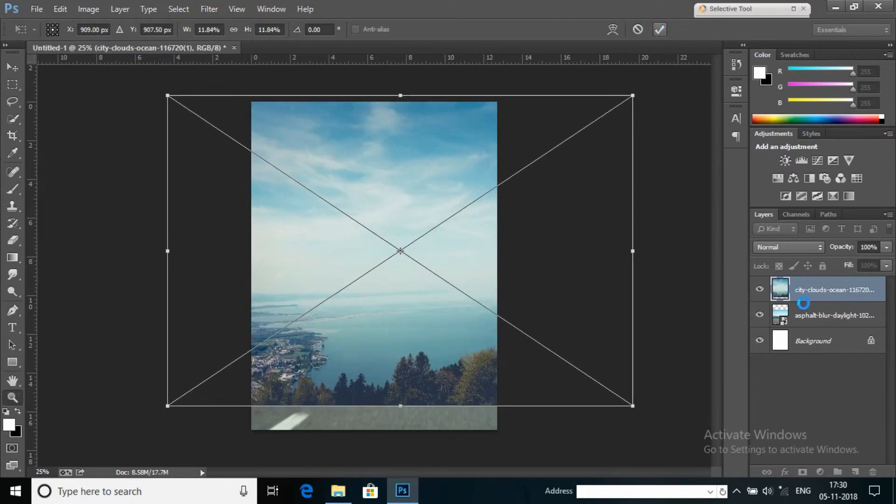
- Rasterize the two placed image layers and move the city-clouds-ocean layer below the asphalt road layer
ctrl+click(810, 315)
right_click(811, 315)
click(673, 199)
click(810, 294)
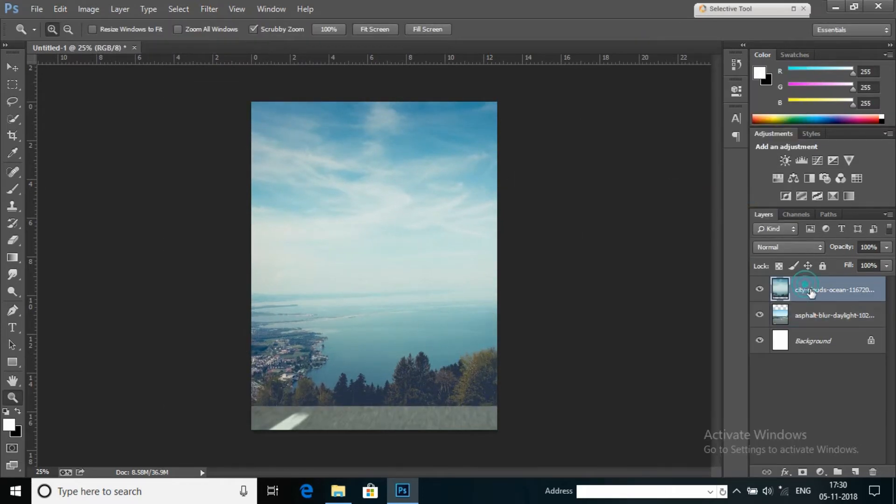
drag(811, 294, 816, 327)
click(807, 295)
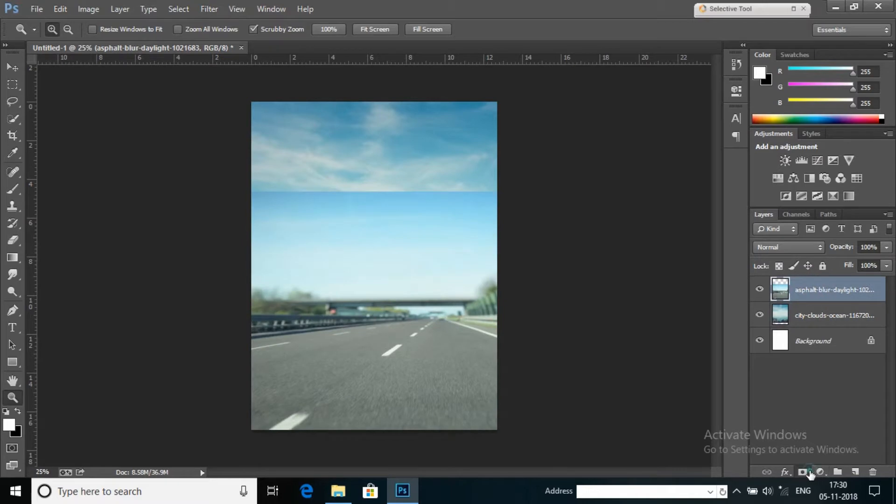
- Add a layer mask to the road layer and fade out its sky with vertical black-to-transparent gradients down to the horizon
click(803, 473)
click(18, 257)
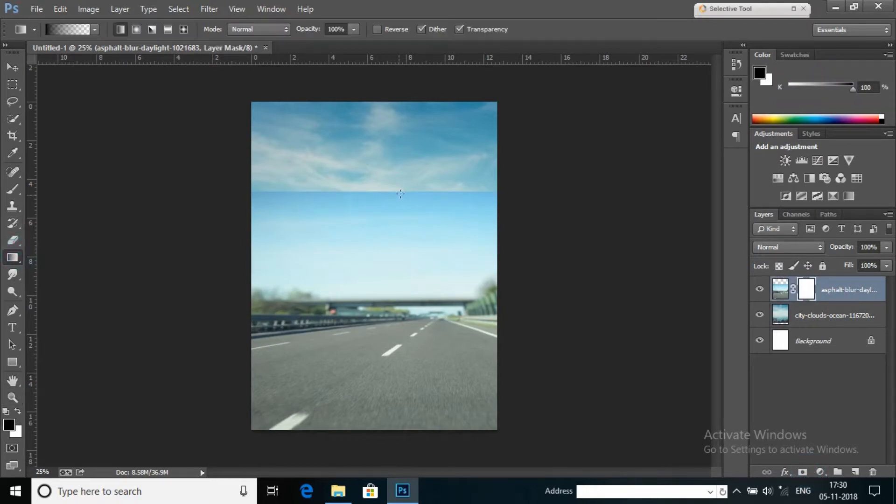
drag(399, 237, 398, 275)
drag(376, 200, 377, 337)
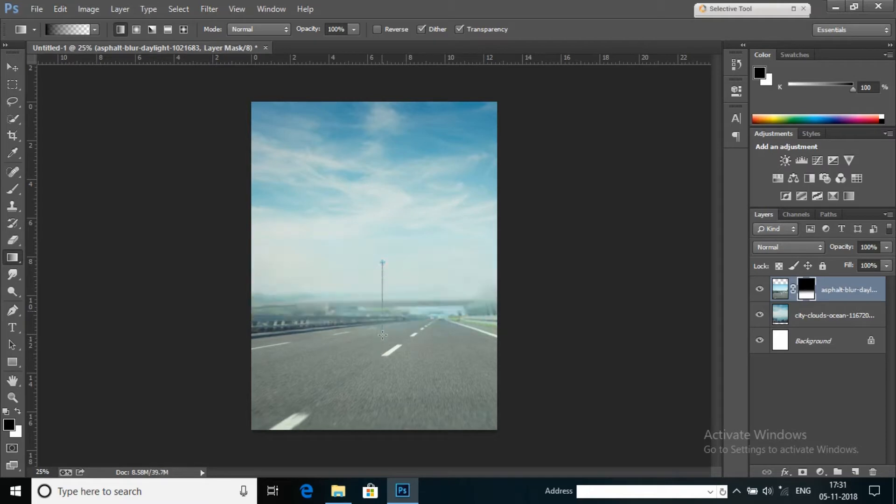
drag(382, 262, 386, 290)
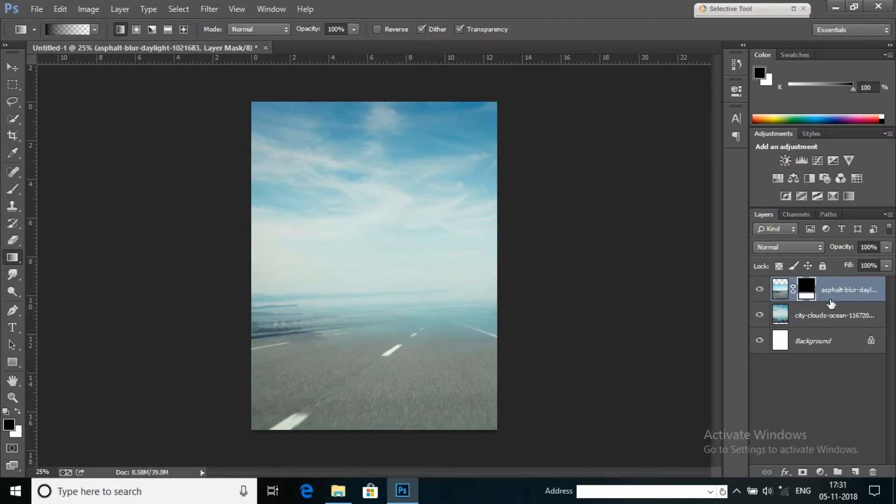
- Shift the road layer to the left within the composition
click(13, 68)
drag(377, 342, 357, 357)
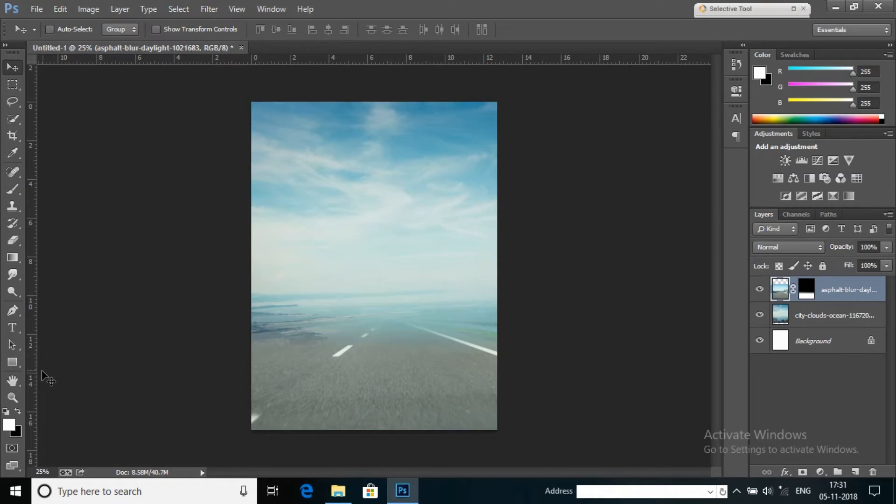
key(z)
click(367, 295)
right_click(367, 295)
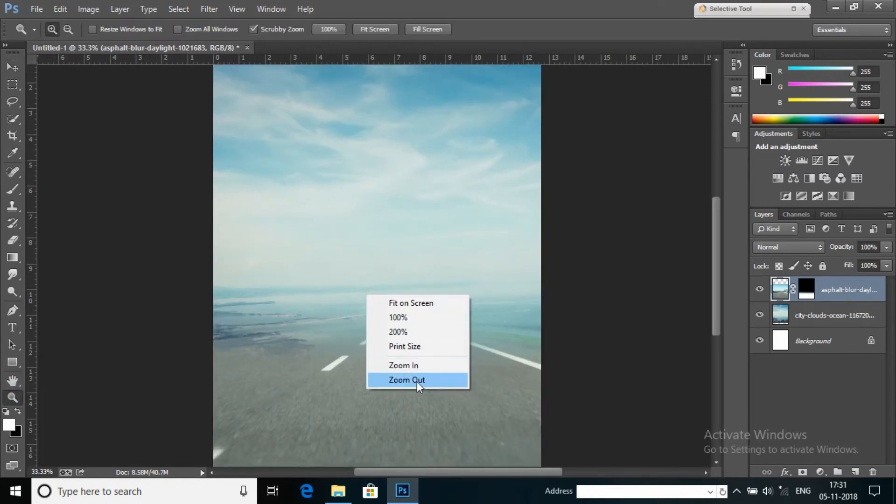
click(416, 382)
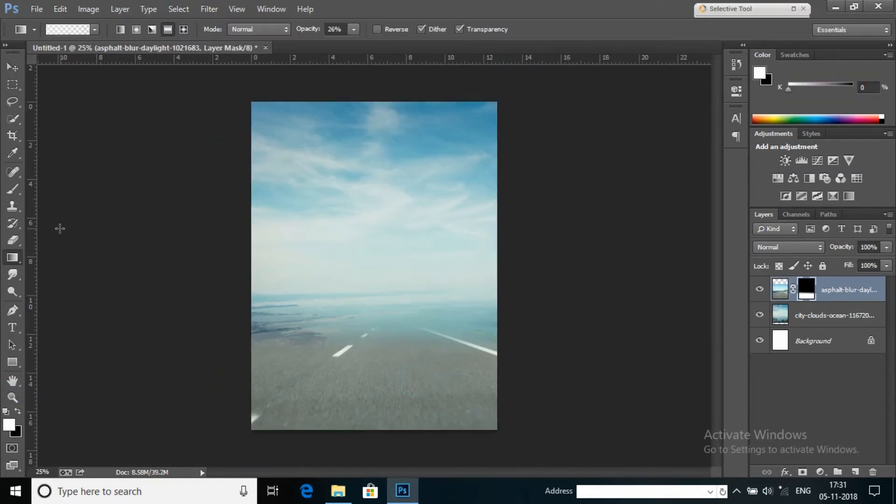
- Paint white on the road's layer mask with a 175 px brush at 37% opacity to restore the road's far end near the horizon
click(13, 191)
key(bracketleft)
key(bracketleft)
key(bracketleft)
key(bracketleft)
key(bracketleft)
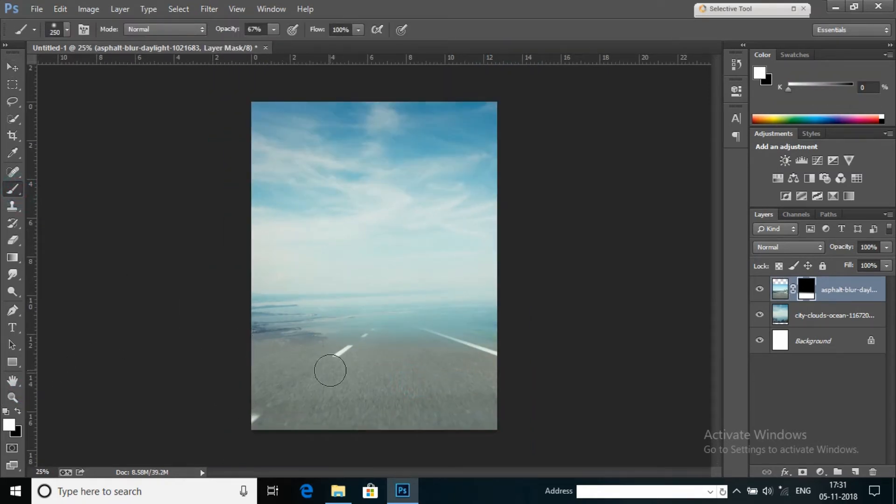
drag(226, 29, 212, 29)
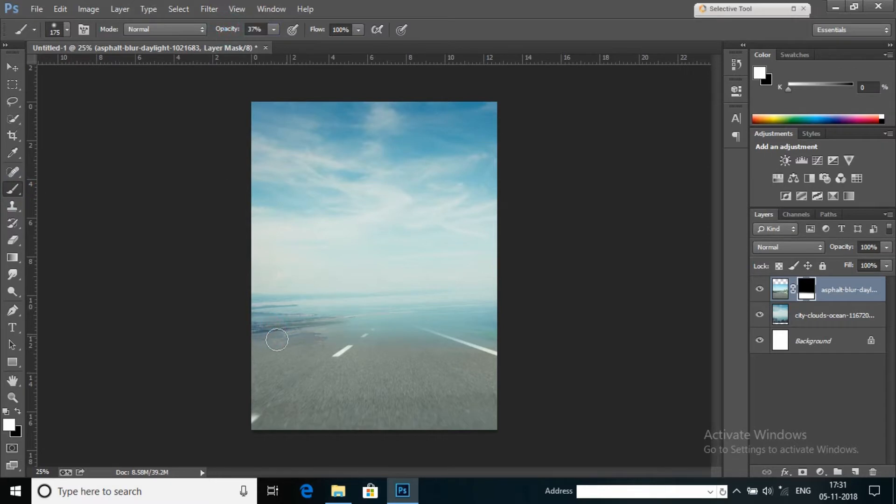
drag(397, 324, 347, 319)
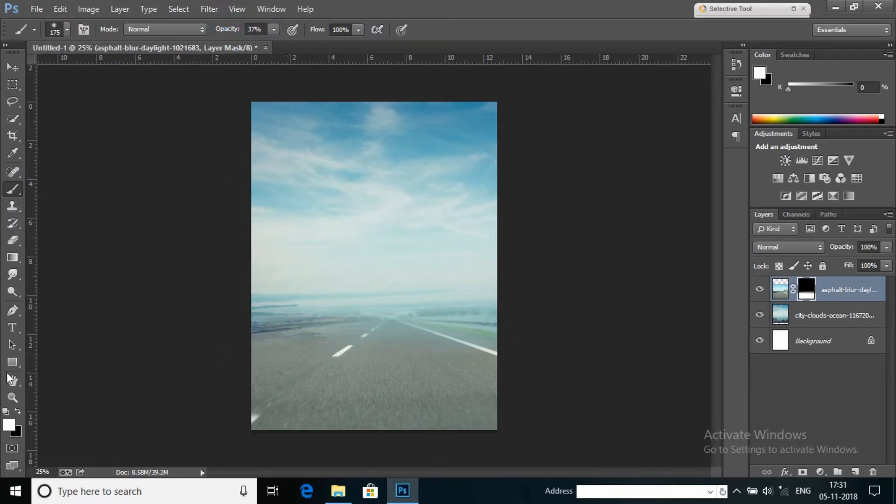
click(13, 257)
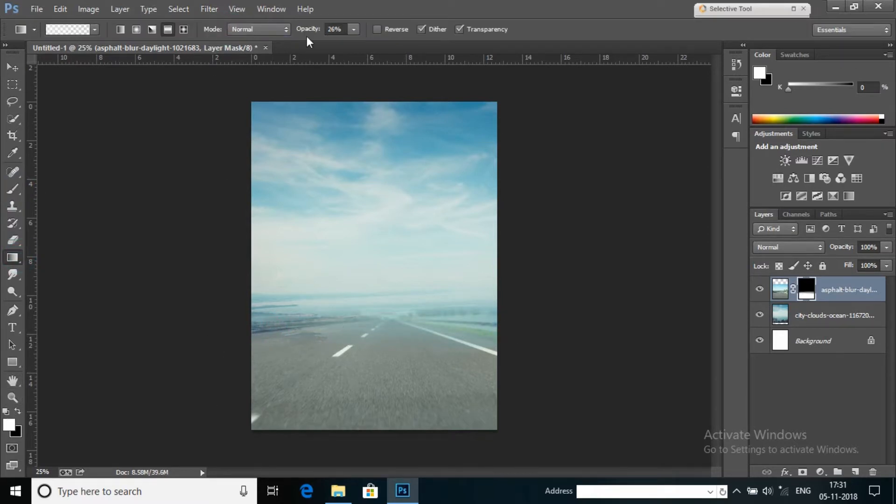
click(17, 68)
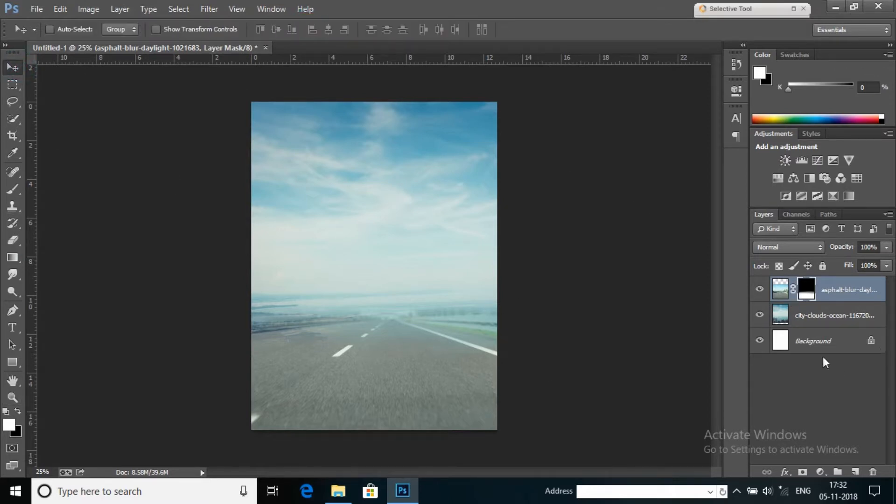
- Open the branches-landscape-snow-4620(1) image as its own document and unlock its background layer
click(340, 497)
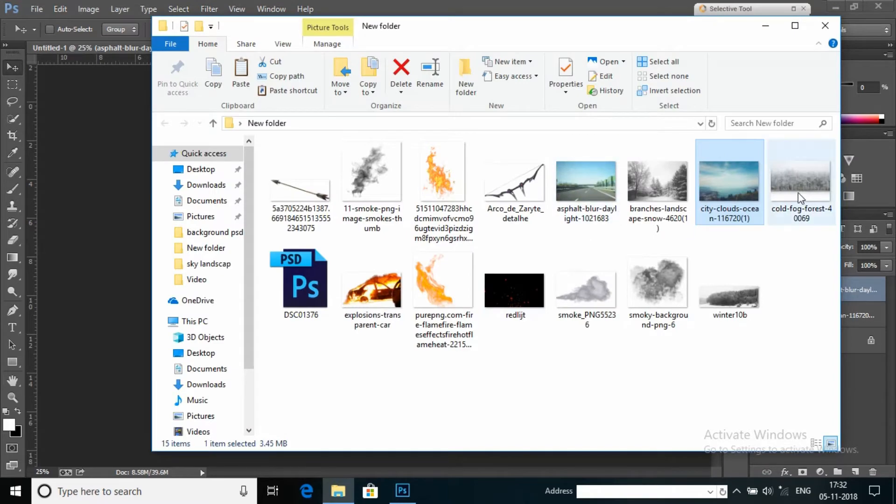
drag(658, 185, 515, 9)
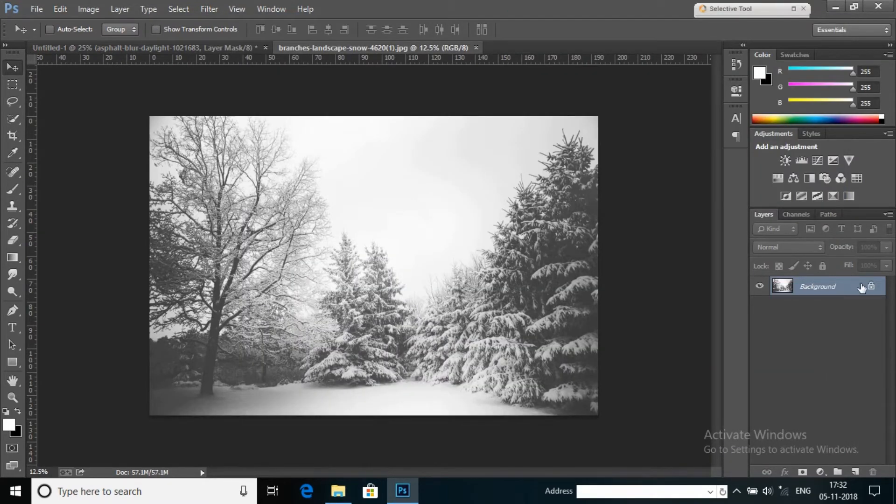
drag(865, 475, 869, 473)
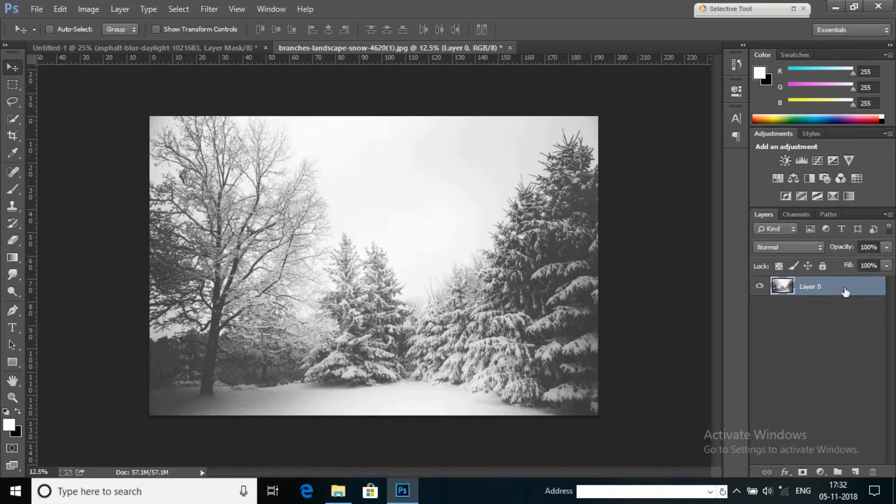
- Hide the white sky of the snowy tree layer by lowering the white point of This Layer under Blend If: Gray
click(820, 472)
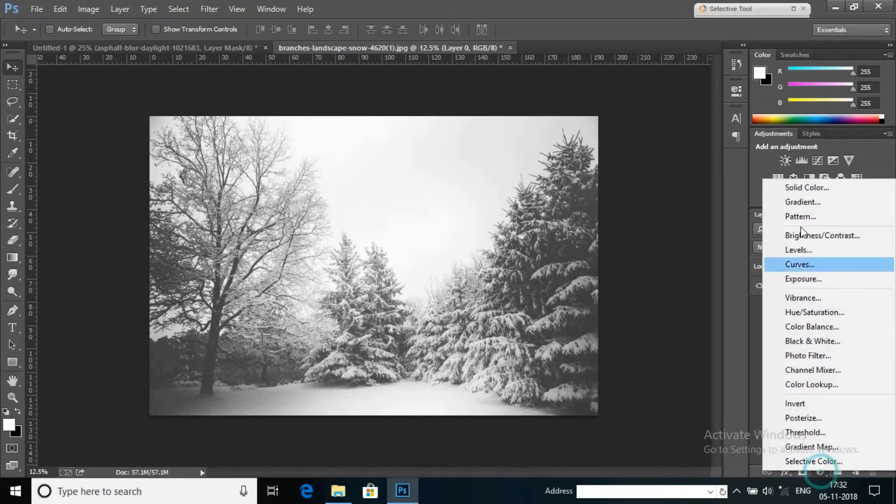
click(754, 412)
click(785, 475)
click(817, 310)
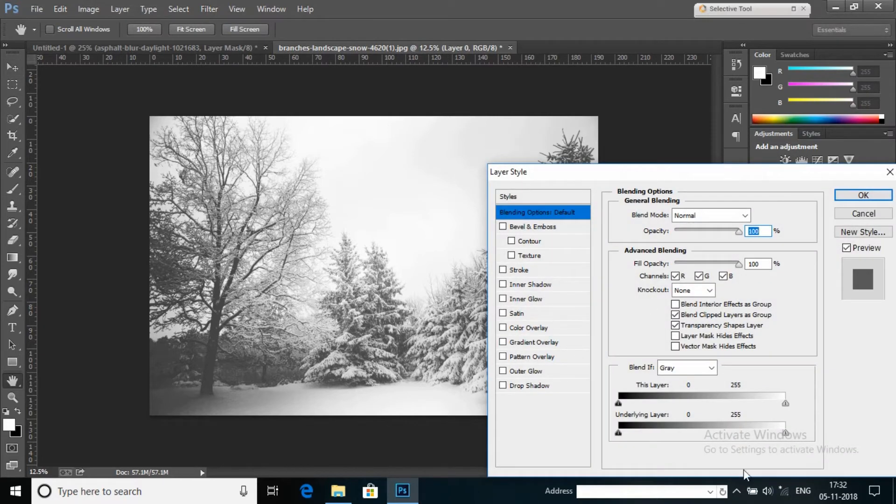
drag(786, 403, 742, 416)
click(863, 195)
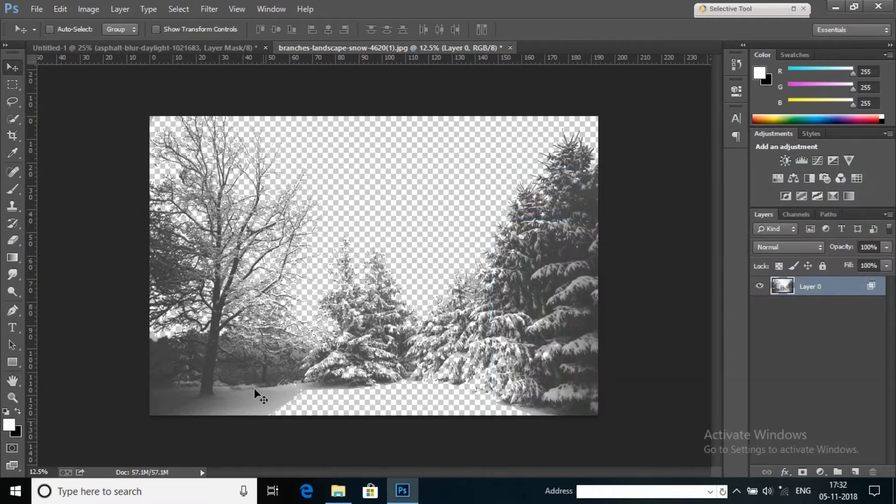
- Copy the snowy tree layer into Untitled-1, scale it to 22.37% and place it at the road's right side along the horizon
drag(262, 205, 429, 278)
key(ctrl+t)
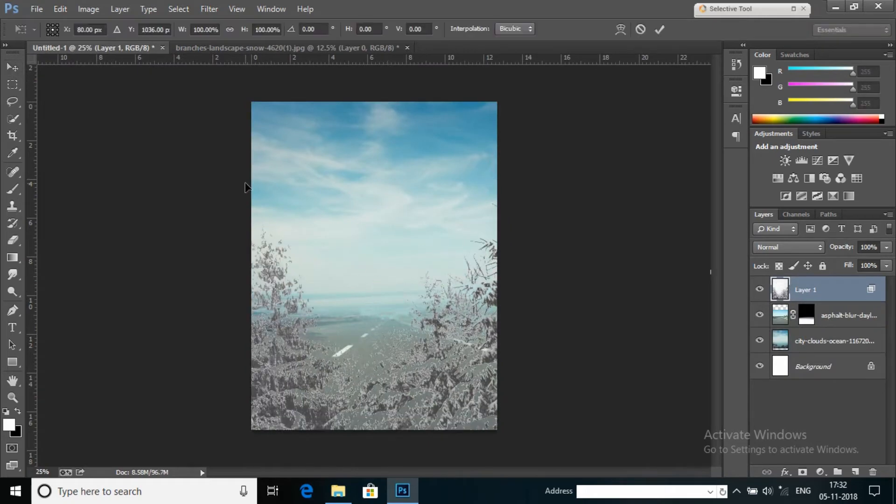
drag(246, 185, 555, 308)
drag(114, 97, 457, 276)
drag(508, 358, 236, 248)
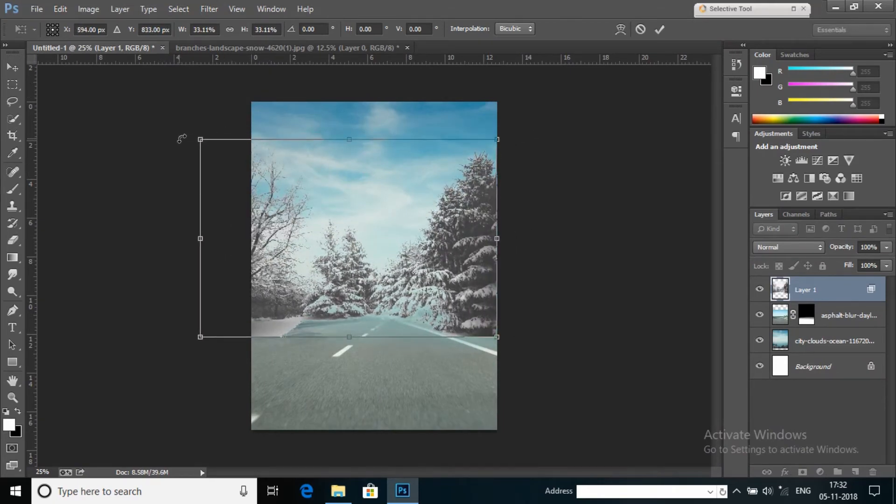
drag(199, 140, 288, 198)
mouse_move(372, 251)
mouse_down()
mouse_move(346, 251)
mouse_move(374, 257)
mouse_up()
drag(288, 205, 297, 211)
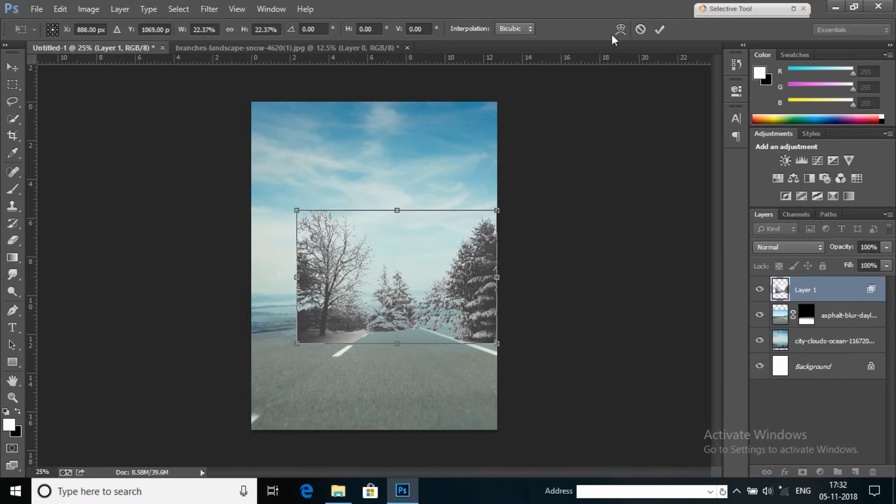
click(659, 29)
double_click(451, 271)
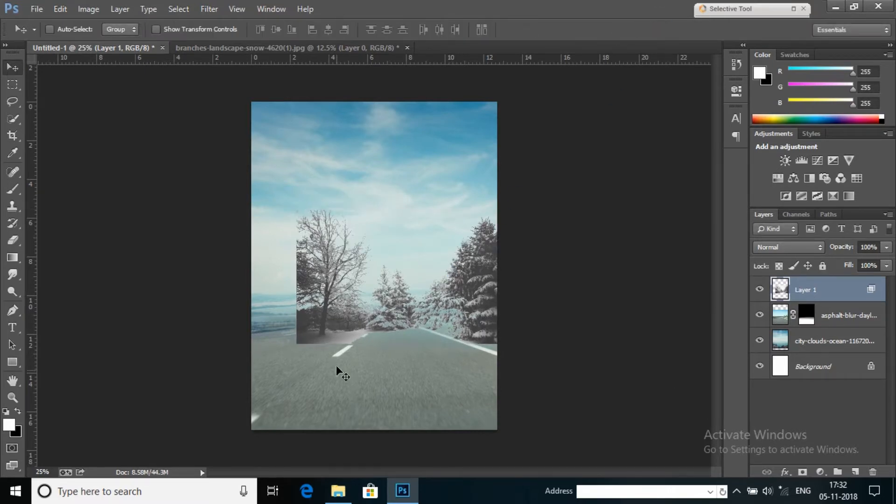
- Add a layer mask to the snowy tree layer and paint out the bare tree and ground edge with a black brush at 100% opacity
click(802, 472)
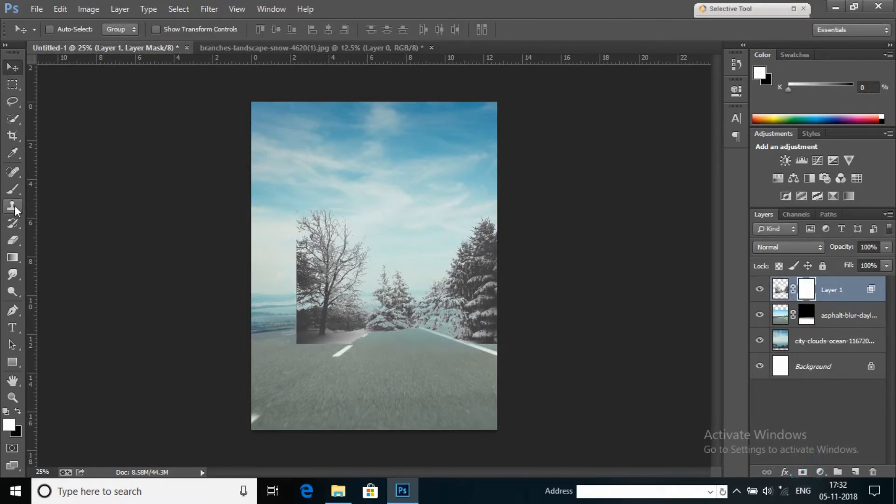
click(12, 189)
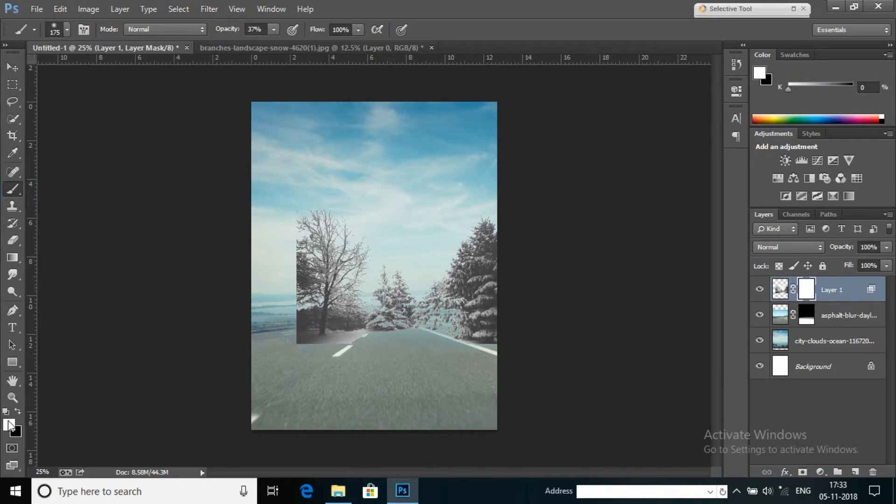
click(18, 411)
drag(339, 340, 301, 337)
drag(230, 30, 275, 42)
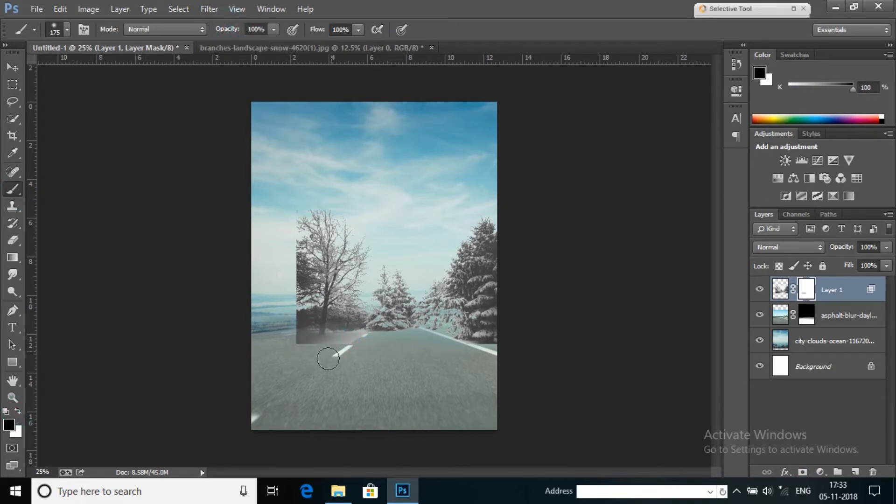
mouse_move(346, 351)
mouse_down()
mouse_move(298, 299)
mouse_move(301, 280)
mouse_move(313, 354)
mouse_move(340, 278)
mouse_up()
mouse_move(374, 397)
mouse_down()
mouse_move(325, 248)
mouse_move(315, 278)
mouse_up()
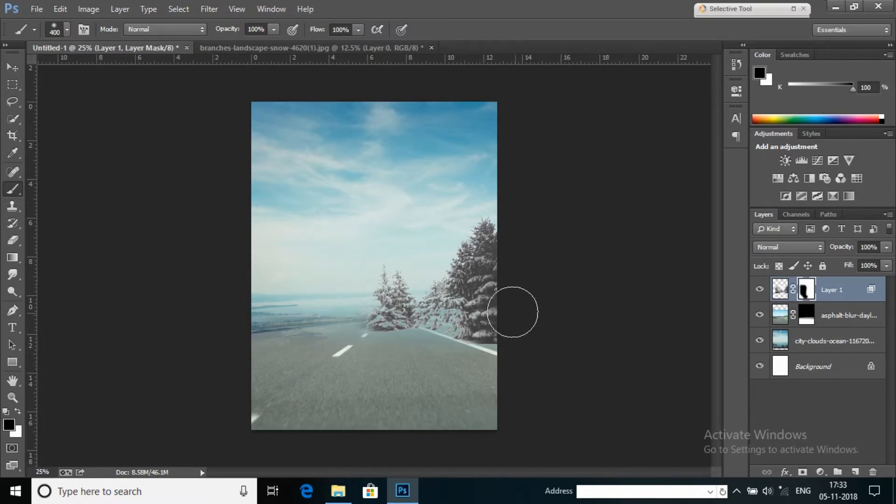
- Open the DSC01376.psd file containing the cut-out walking man and view the whole figure
click(339, 490)
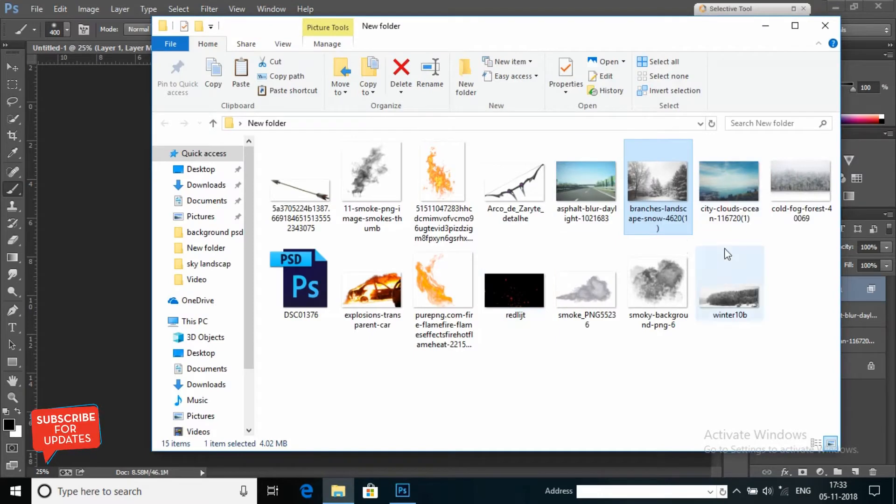
double_click(275, 281)
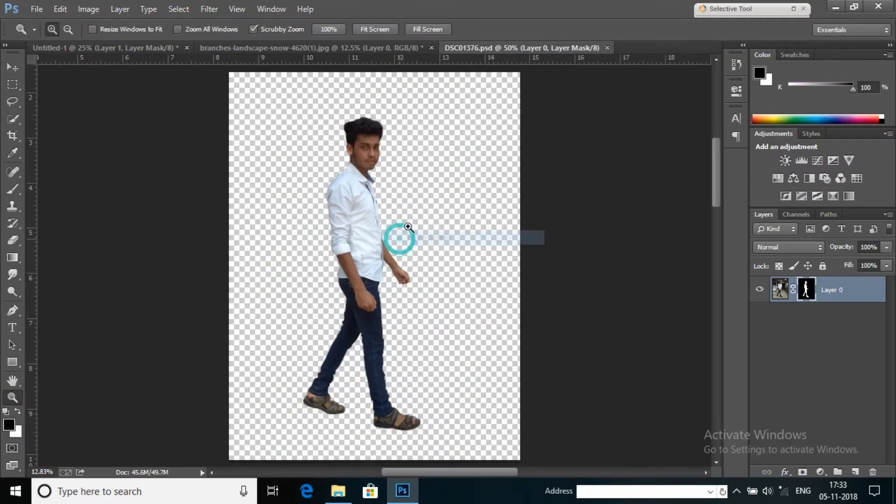
right_click(412, 197)
click(452, 286)
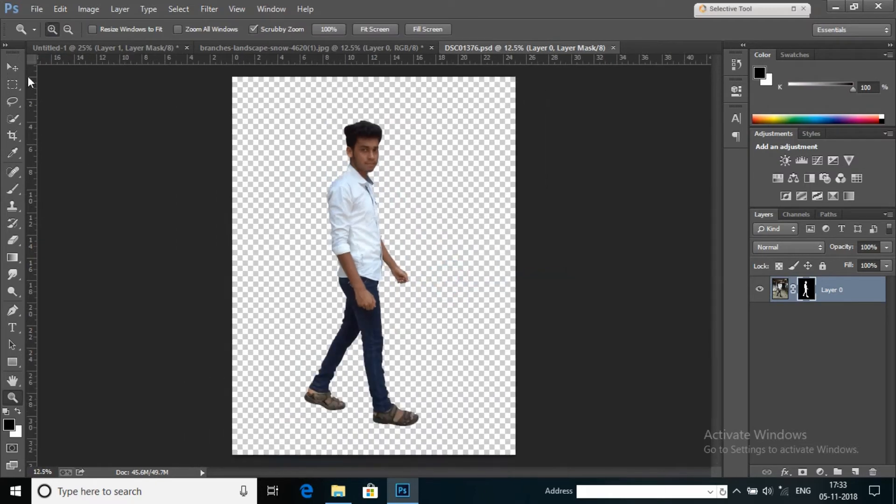
- Copy the cut-out walking man into Untitled-1, scale him to 41.84% and place him in the middle of the road
click(13, 67)
drag(346, 197, 360, 267)
key(ctrl+t)
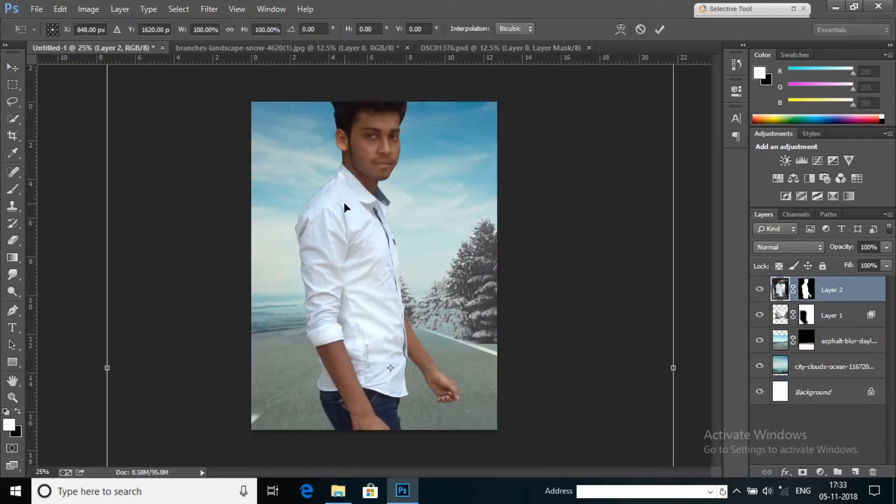
drag(343, 203, 372, 308)
drag(136, 96, 340, 366)
drag(475, 380, 335, 116)
drag(196, 99, 322, 261)
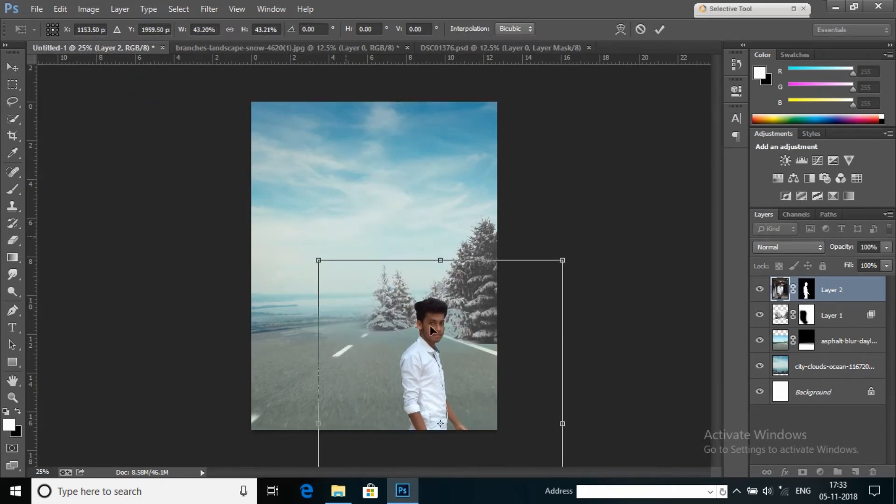
drag(430, 325, 391, 198)
drag(267, 105, 275, 122)
drag(329, 200, 326, 207)
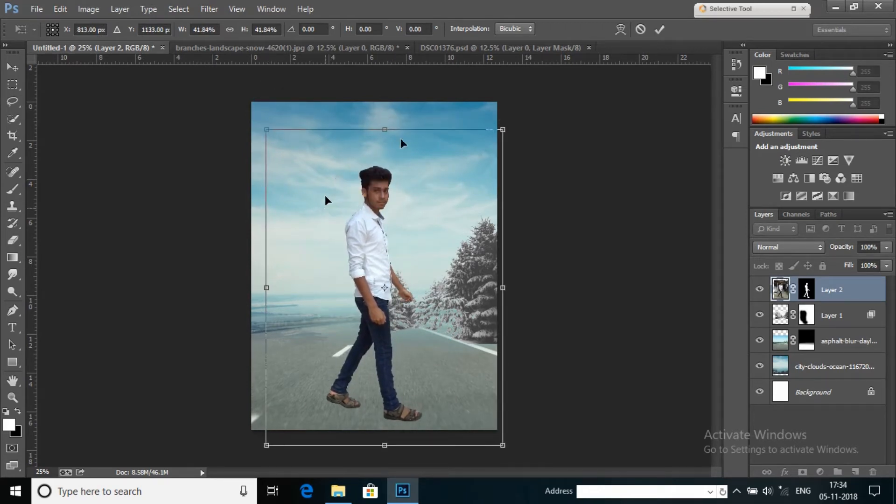
click(660, 29)
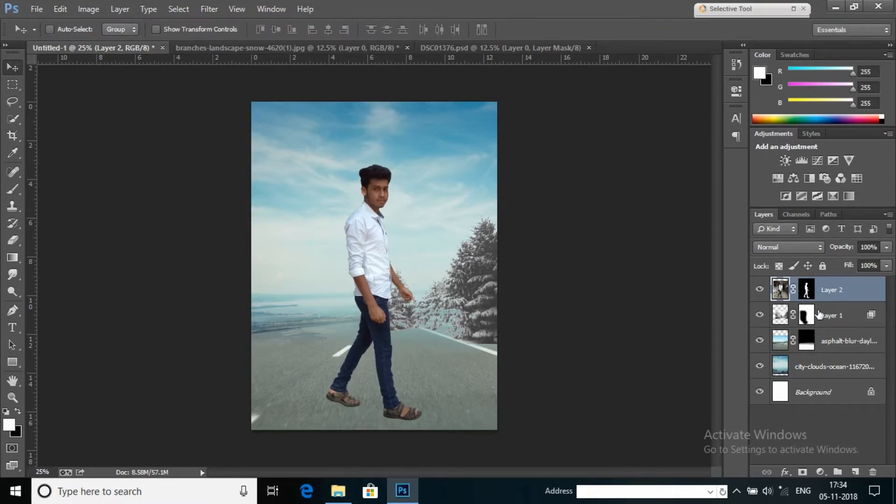
- Group the asphalt road and cloudy sky layers into a group named BG
click(821, 366)
shift+click(822, 341)
right_click(840, 341)
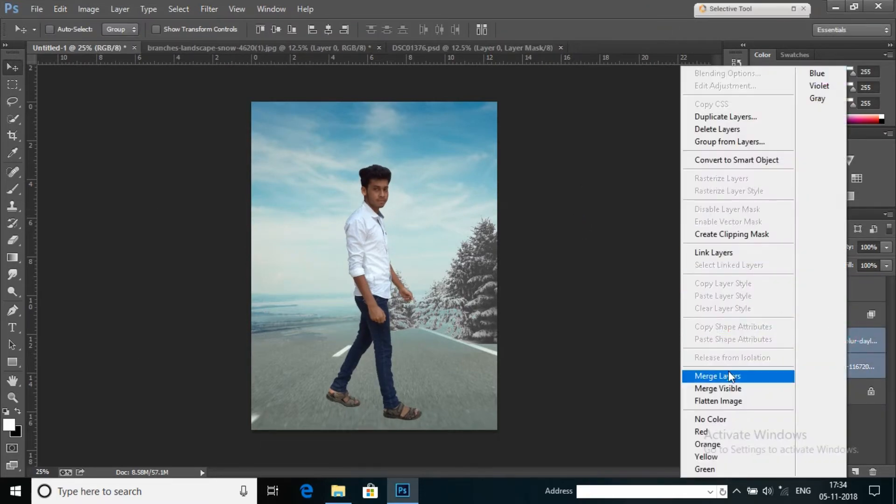
click(716, 142)
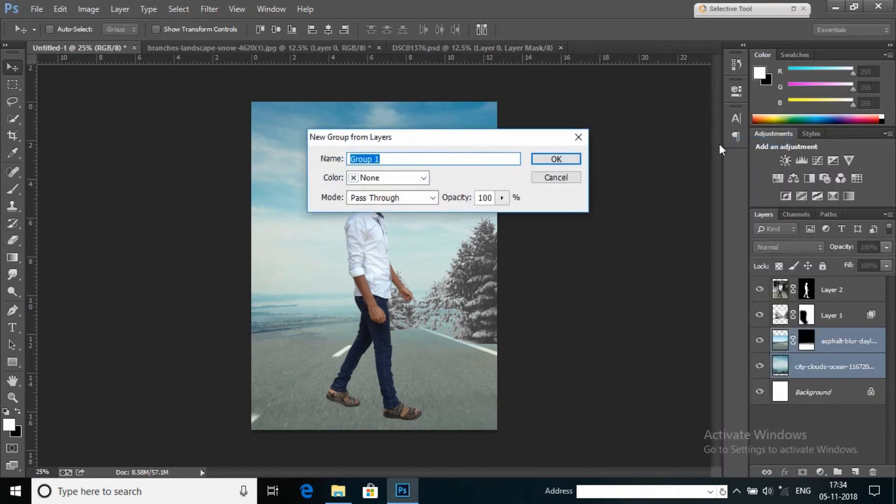
text(BG)
key(Return)
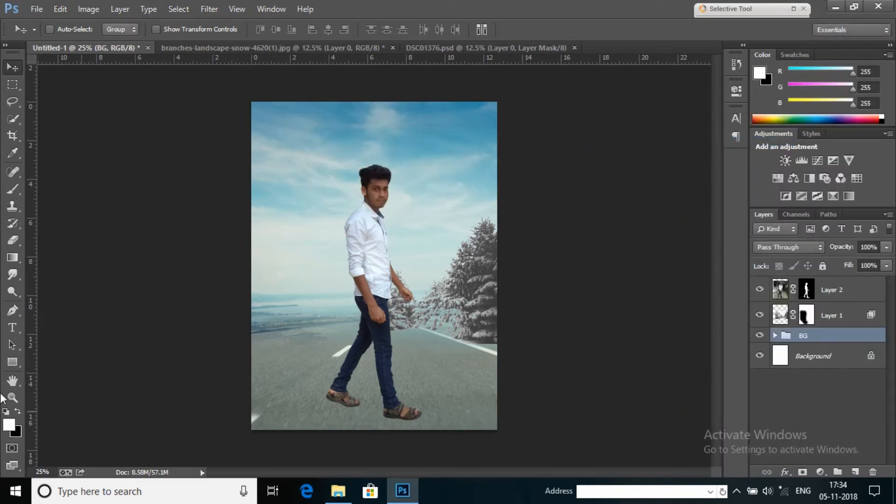
click(13, 397)
click(266, 244)
right_click(426, 168)
click(475, 254)
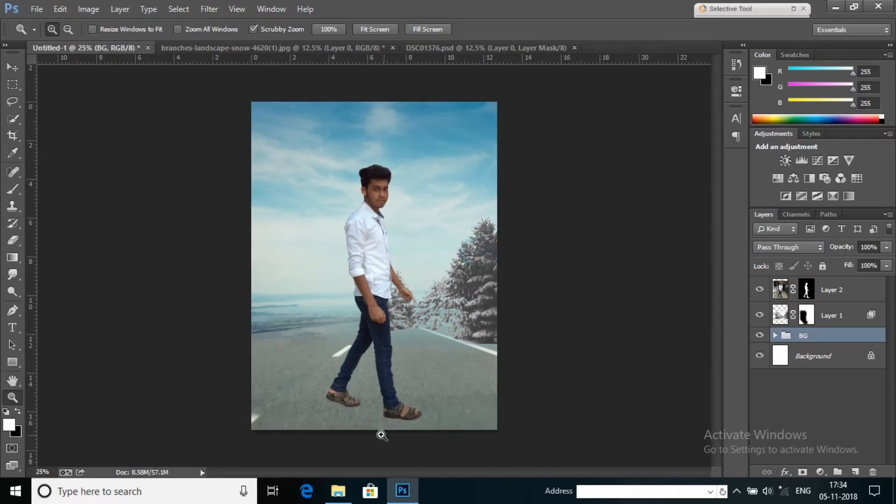
- Open winter10b.png and hide its white sky by lowering the white point of This Layer under Blend If: Gray
click(338, 490)
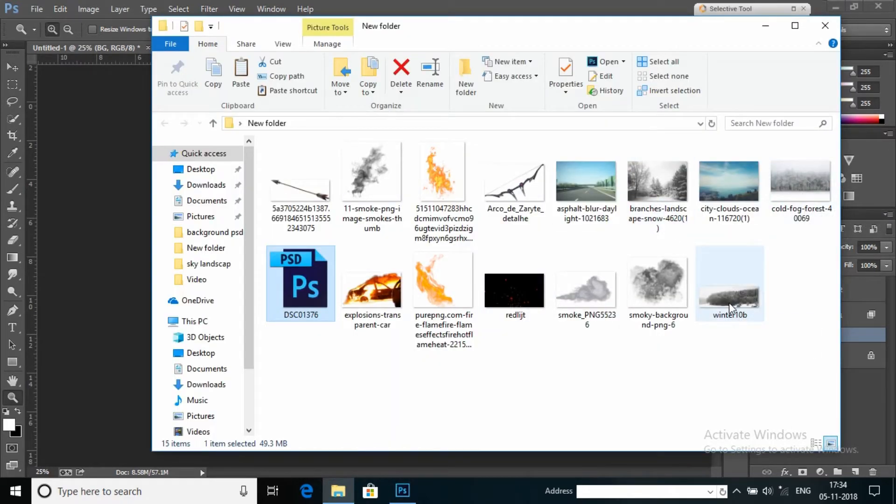
drag(730, 303, 553, 8)
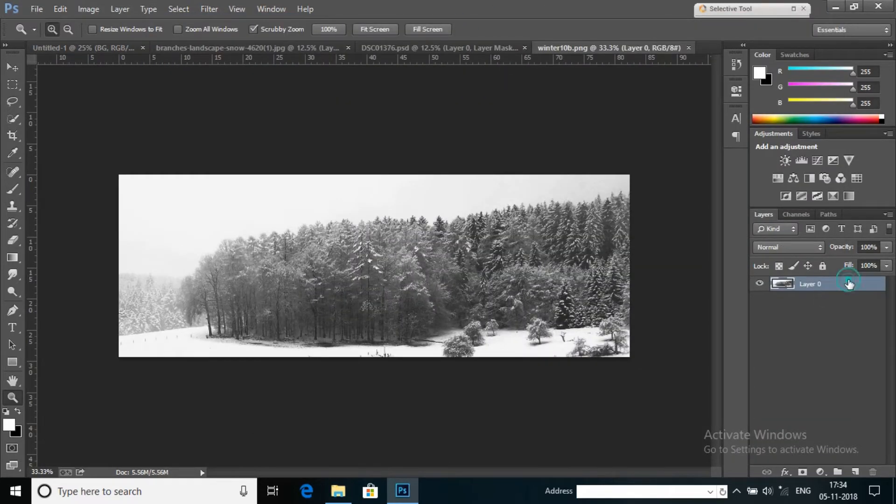
key(v)
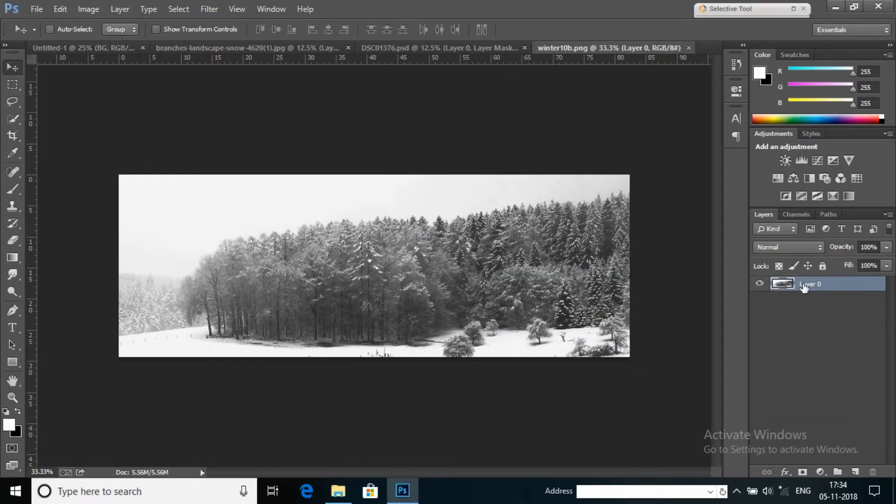
double_click(853, 291)
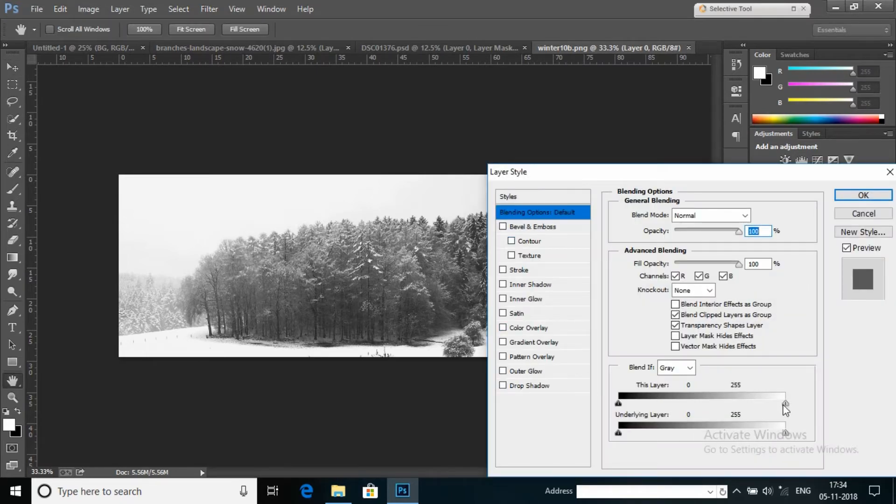
drag(786, 405, 761, 404)
click(863, 195)
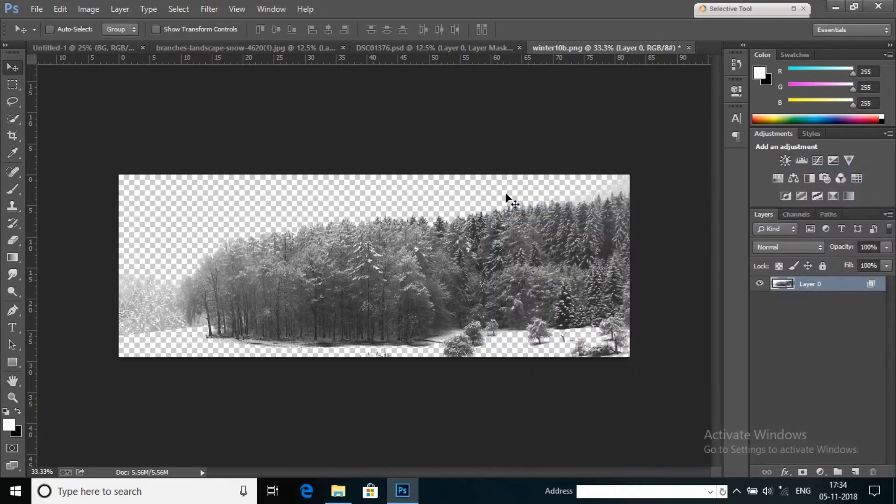
- Copy the winter forest layer into Untitled-1, scale it down and place it along the horizon behind the man
drag(475, 238, 333, 207)
drag(406, 270, 508, 315)
key(ctrl+t)
drag(169, 209, 277, 247)
drag(461, 329, 430, 312)
click(660, 29)
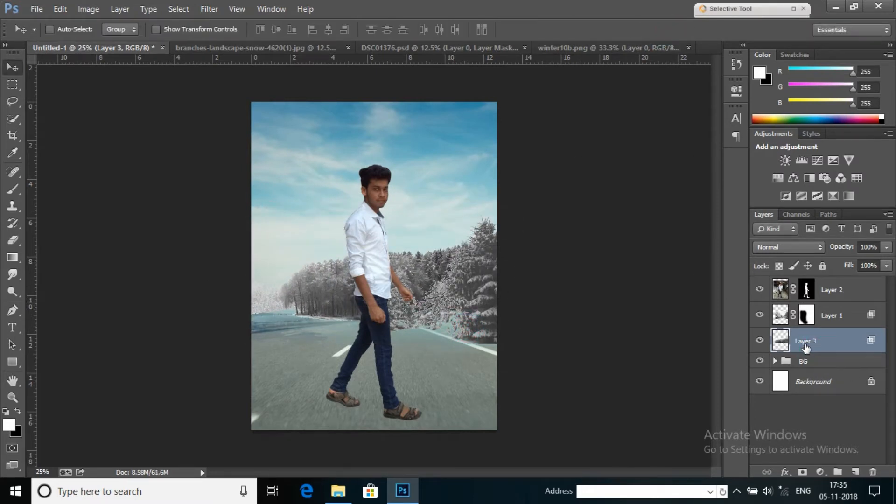
- Add a layer mask to the winter forest layer and fade its lower edge with a black-to-transparent reflected gradient
click(803, 473)
click(12, 258)
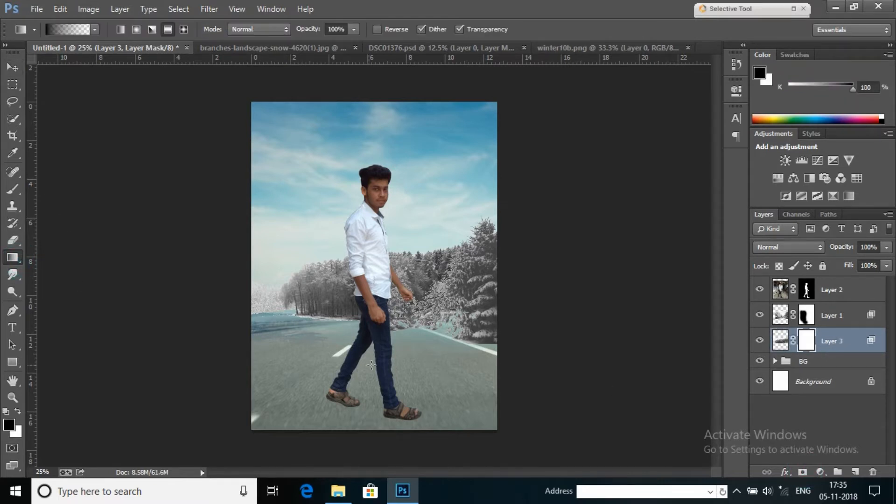
drag(389, 343, 390, 307)
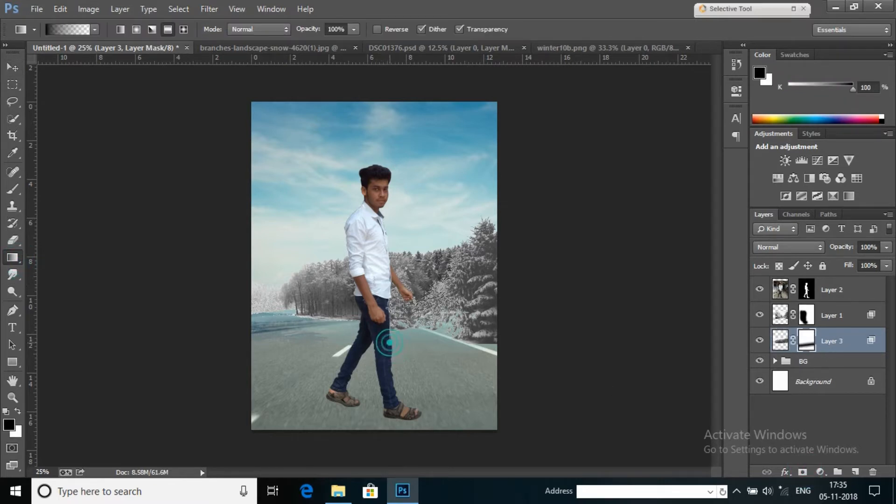
- Fade the base of the trees on Layer 1's mask with the same gradient, and undo the second, higher gradient
click(806, 318)
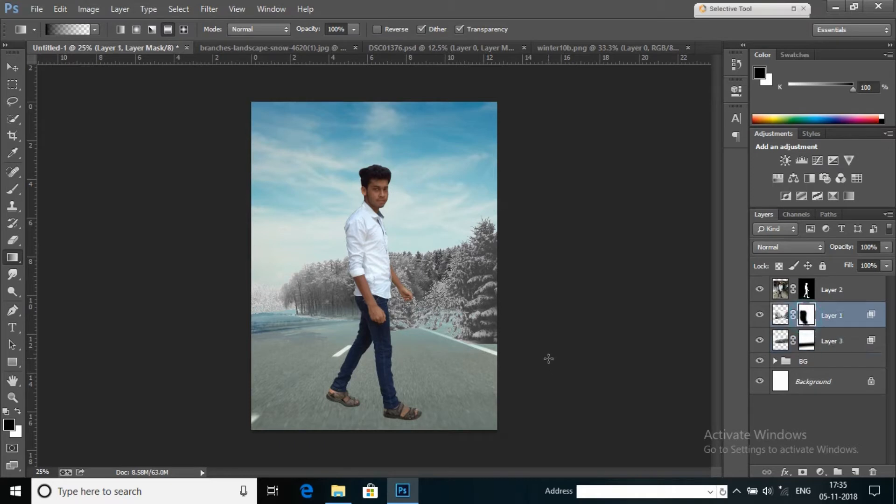
drag(477, 310, 471, 363)
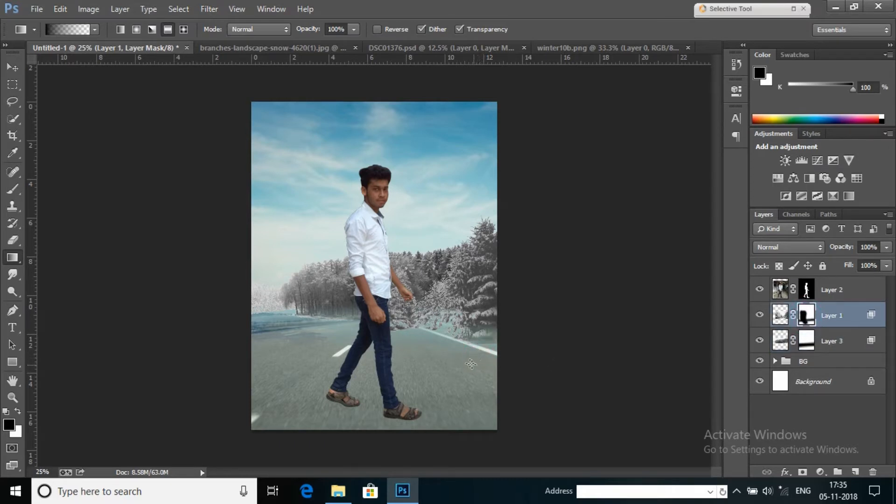
drag(463, 296, 462, 291)
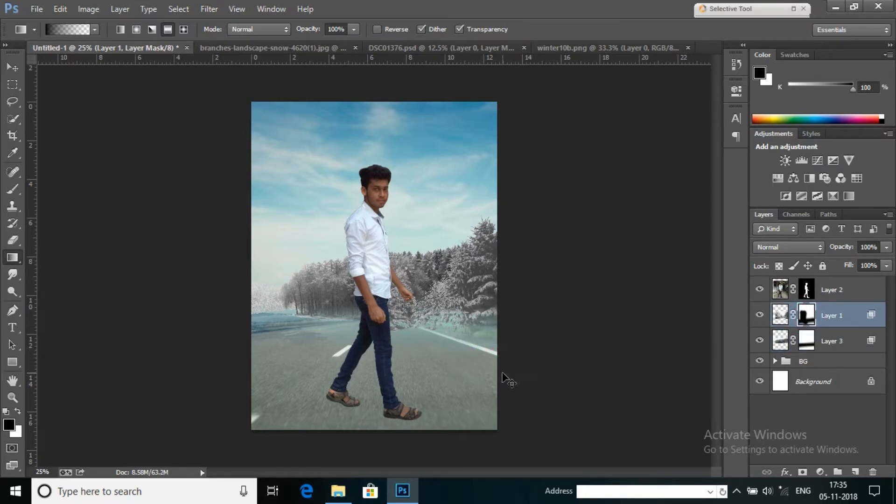
key(ctrl+z)
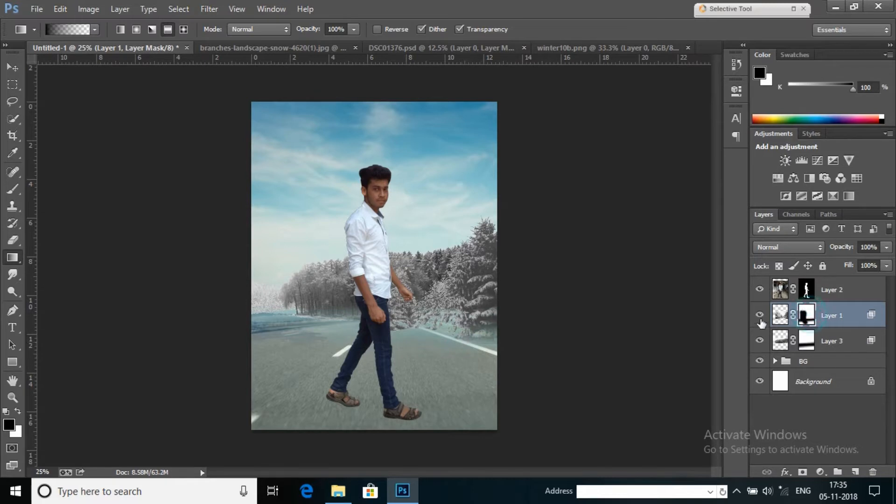
- Paint on Layer 1's mask with a black 400 px brush to blend the trees just behind the man's hand
click(777, 315)
click(808, 318)
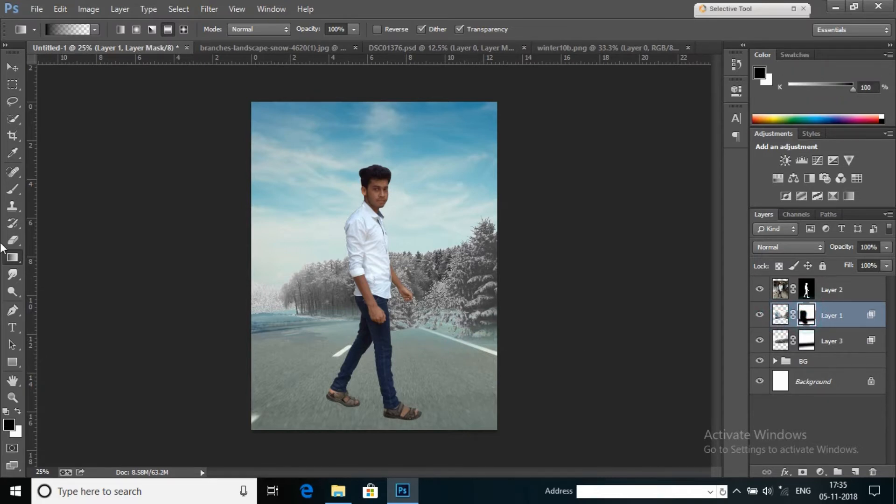
click(13, 193)
click(18, 411)
click(17, 411)
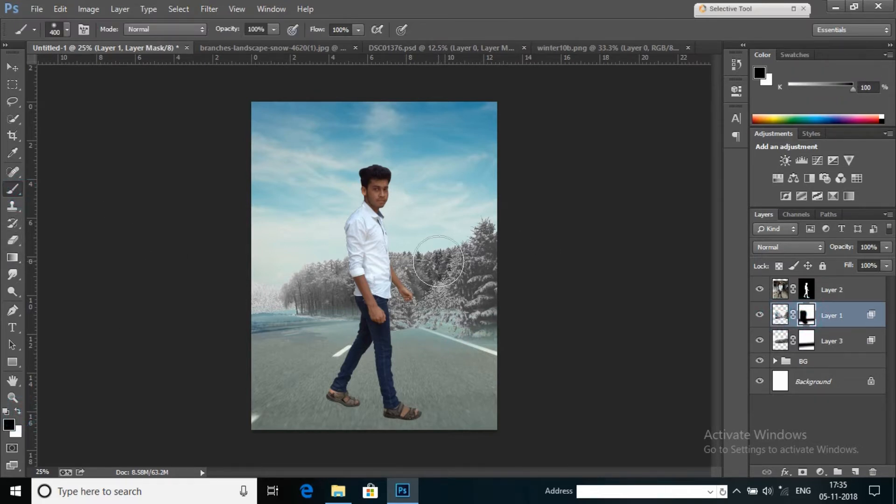
drag(438, 261, 410, 280)
- Soften the treetops and far end of the winter forest by dabbing the black 400 px brush on Layer 3's mask
click(808, 340)
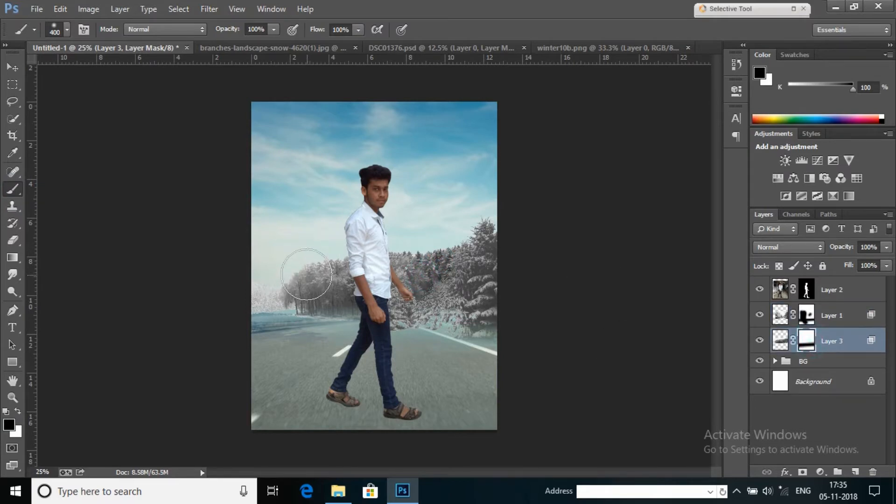
click(306, 253)
click(357, 241)
click(421, 231)
click(453, 217)
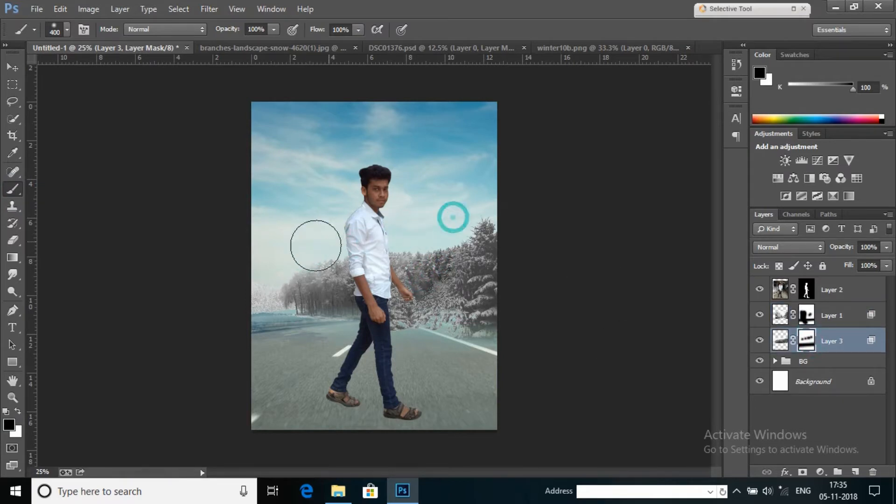
click(265, 270)
click(248, 302)
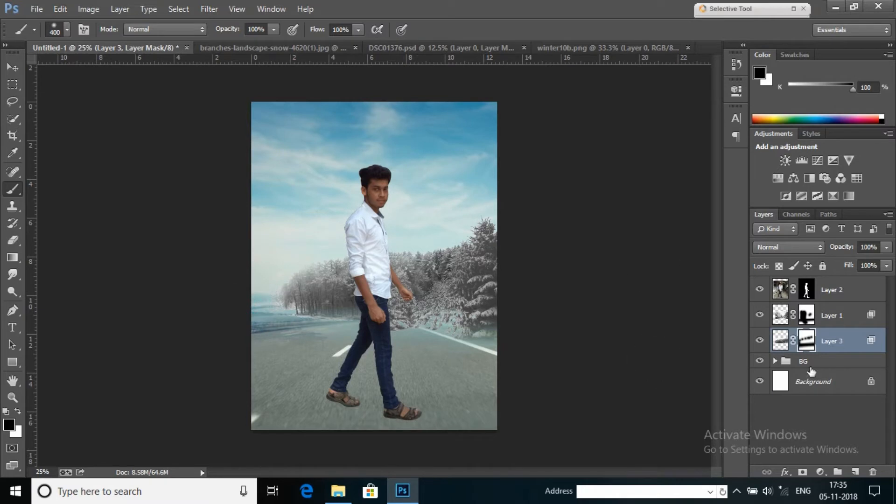
click(12, 396)
click(444, 234)
right_click(465, 287)
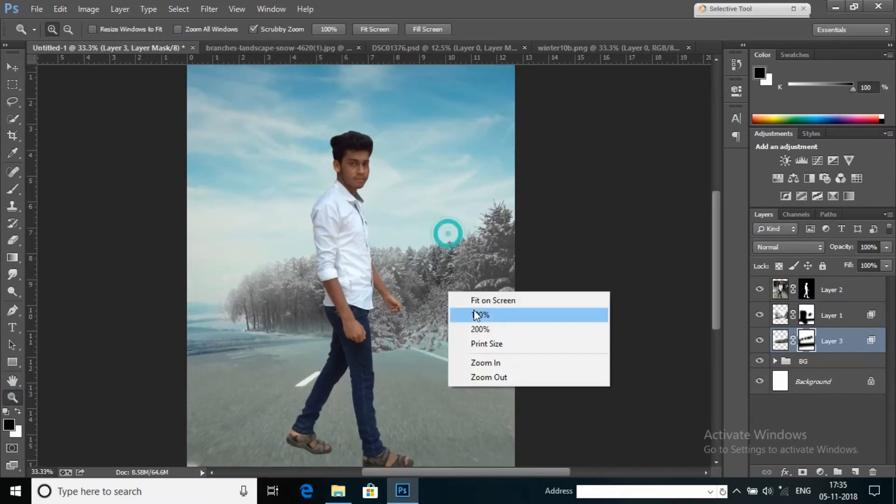
click(504, 376)
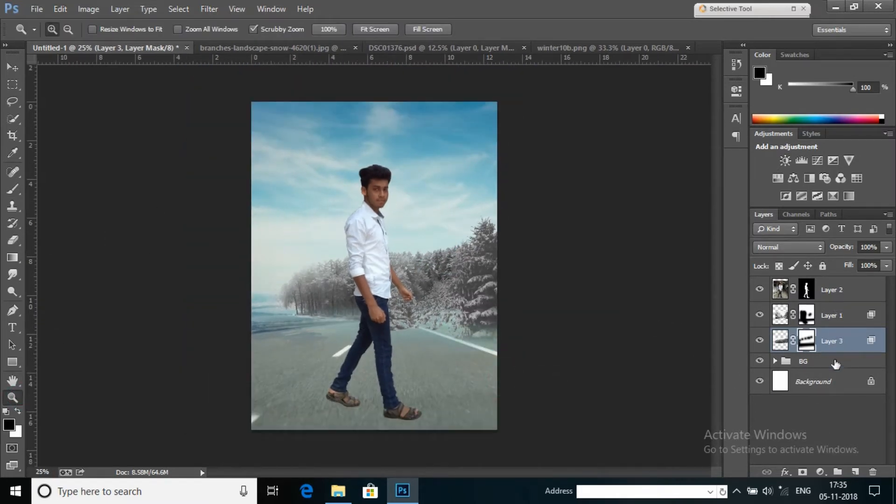
- Duplicate the snowy tree layer, Layer 1, within Untitled-1
click(833, 333)
click(835, 316)
right_click(834, 316)
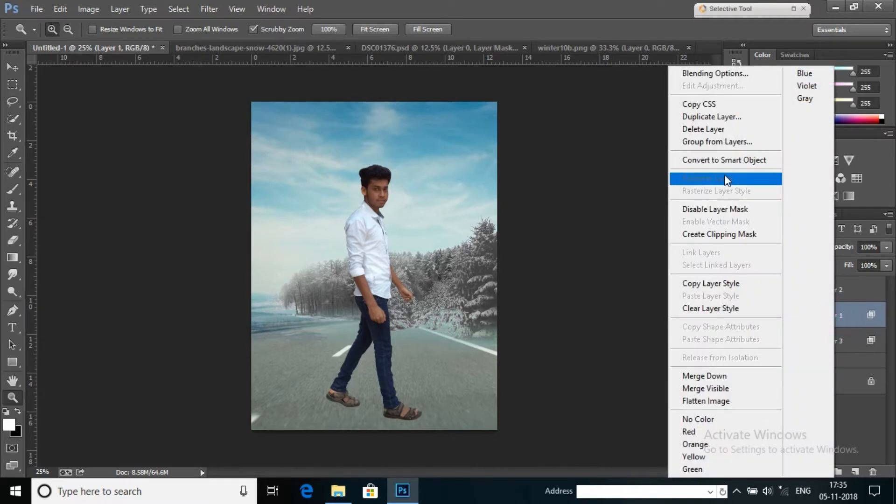
click(711, 116)
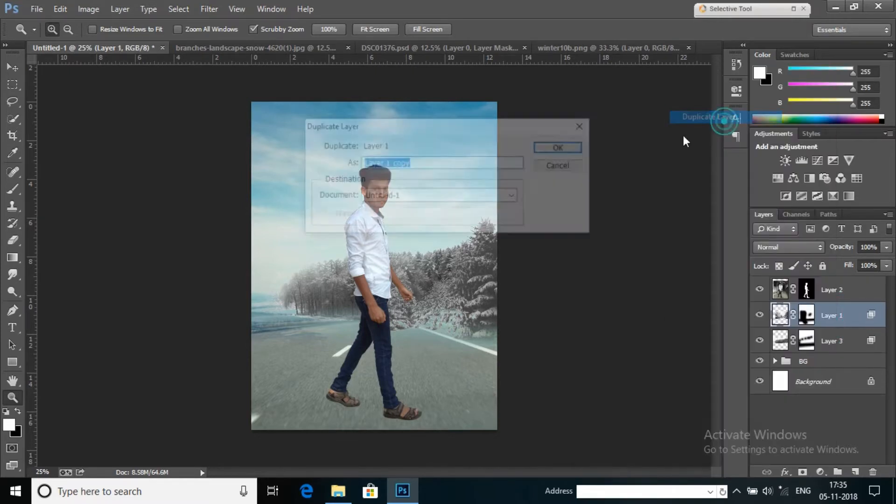
click(580, 147)
- Enlarge the duplicated snowy tree layer to about 140% so its trees rise above the original ones
click(9, 69)
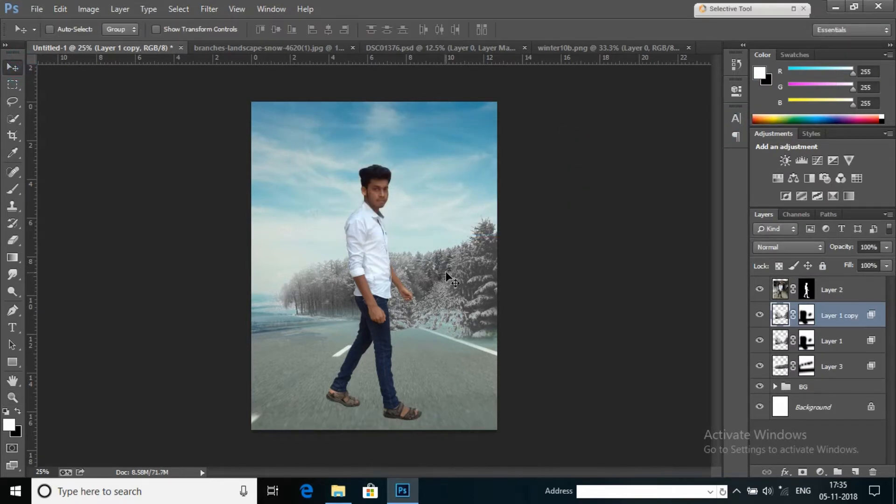
key(ctrl+t)
drag(298, 209, 217, 157)
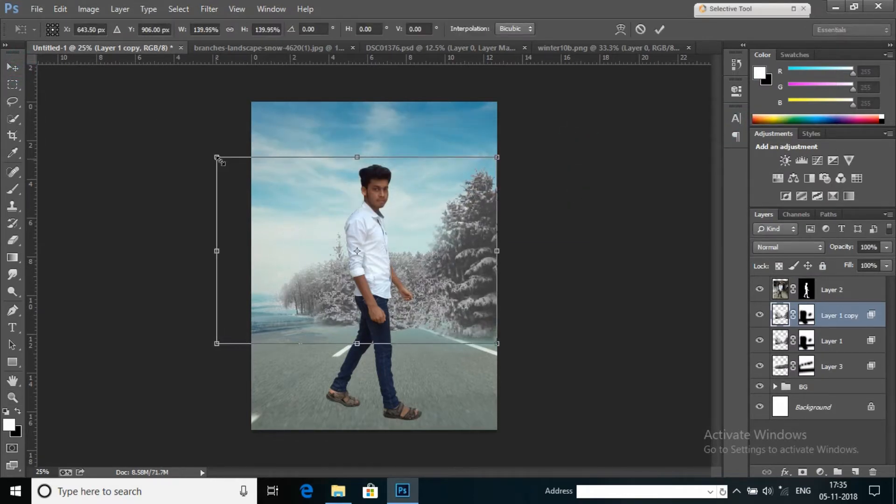
mouse_move(456, 225)
mouse_down()
mouse_move(428, 225)
mouse_move(454, 226)
mouse_up()
click(664, 29)
- Move the Layer 1 copy below Layer 3 in the stack, enlarge it to 106.30% and raise its bottom edge slightly
drag(835, 316, 799, 350)
mouse_move(466, 205)
mouse_down()
mouse_move(450, 201)
mouse_move(460, 206)
mouse_up()
key(ctrl+t)
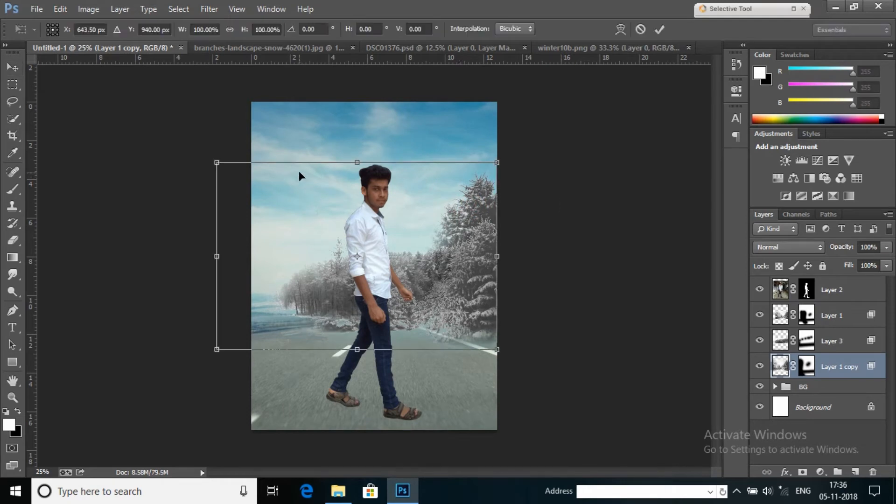
drag(214, 160, 187, 156)
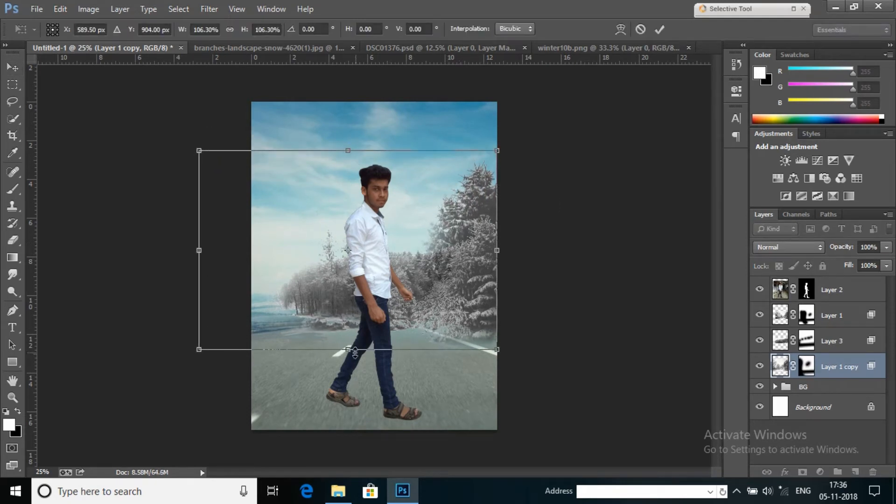
drag(355, 353, 355, 344)
click(660, 30)
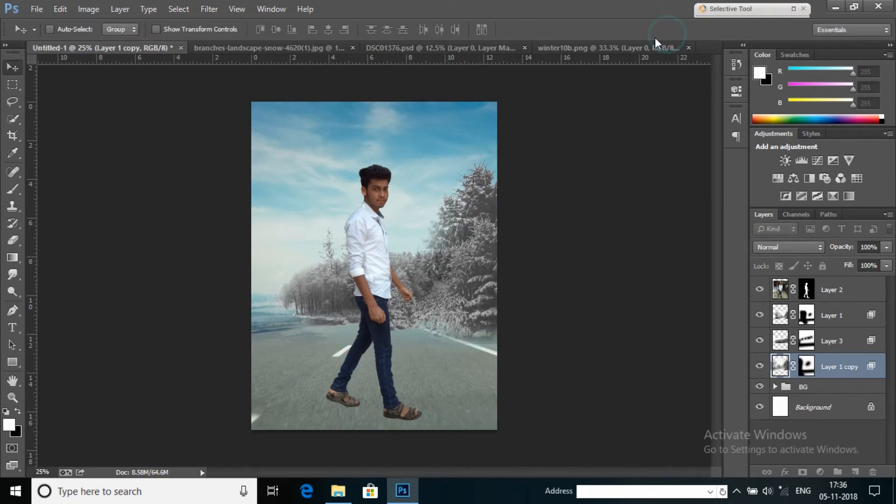
- Close the branches-landscape-snow-4620(1).jpg document without saving it
click(352, 48)
click(477, 188)
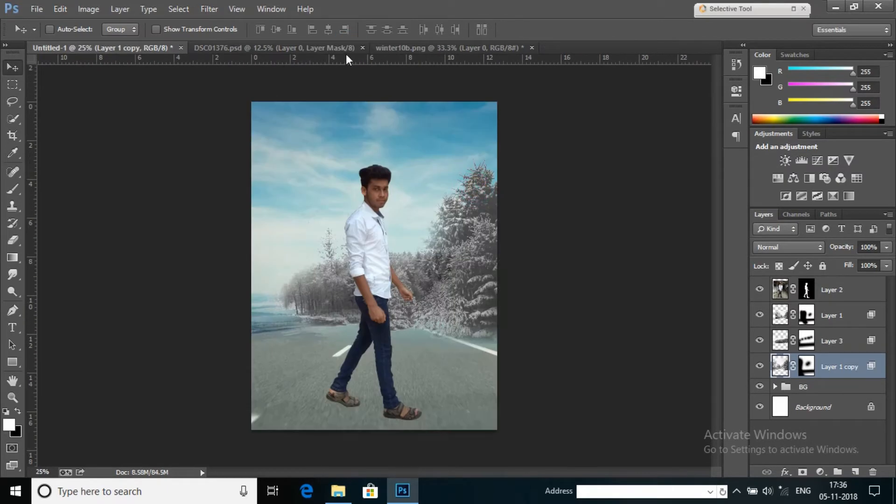
- Close the DSC01376.psd and winter10b.png documents, discarding the changes to winter10b.png
click(363, 47)
click(349, 48)
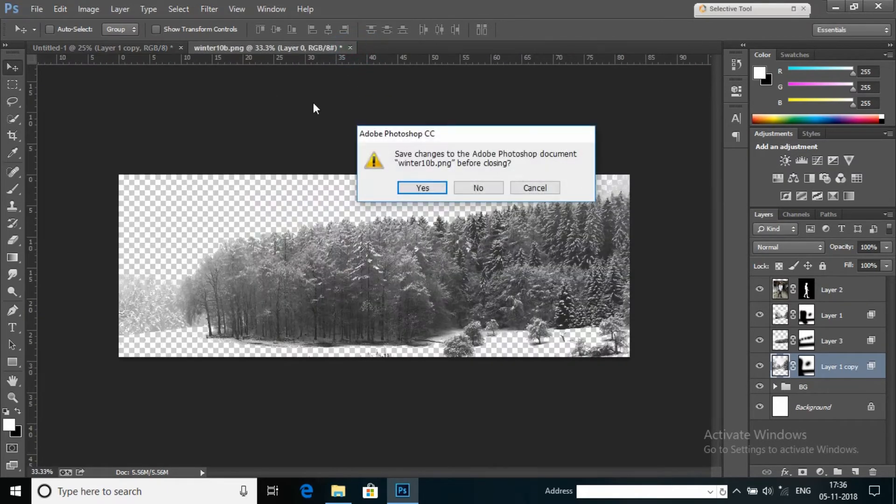
click(481, 189)
- Group Layer 1, Layer 3 and Layer 1 copy into a group named "tree"
shift+click(844, 320)
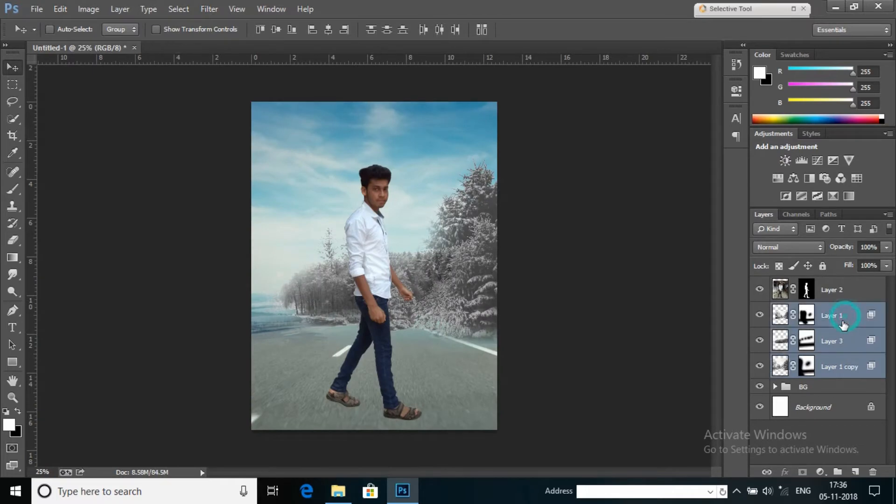
right_click(843, 320)
click(732, 141)
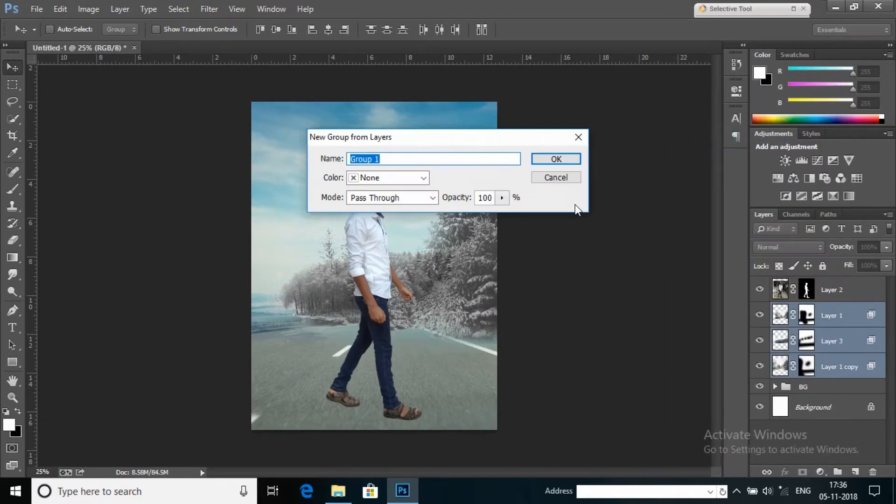
text(tree)
click(556, 159)
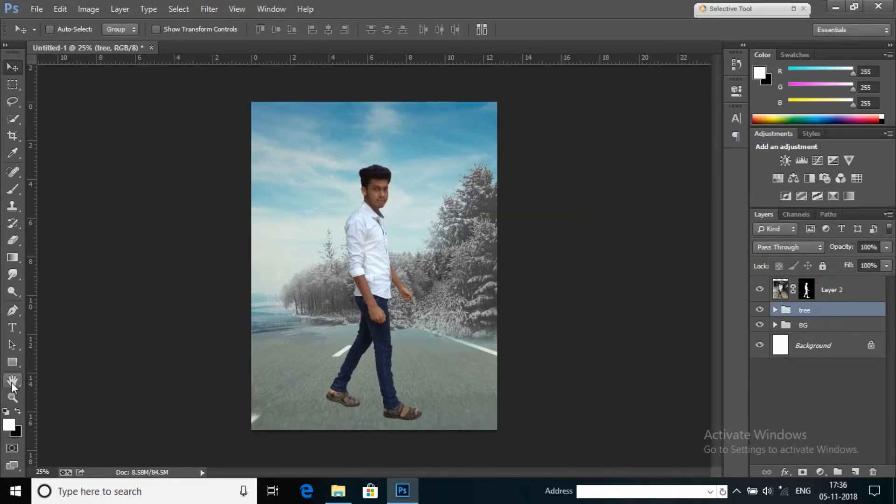
click(12, 398)
click(382, 237)
right_click(386, 176)
click(432, 262)
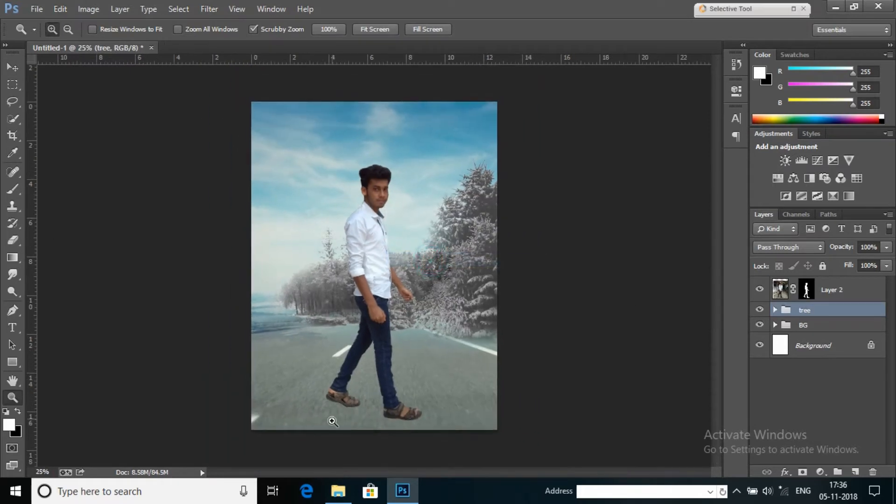
- Place the explosions-transparent-car image from the file folder above the tree group and flip it horizontally
click(338, 492)
drag(372, 285, 79, 228)
drag(307, 275, 280, 298)
right_click(278, 297)
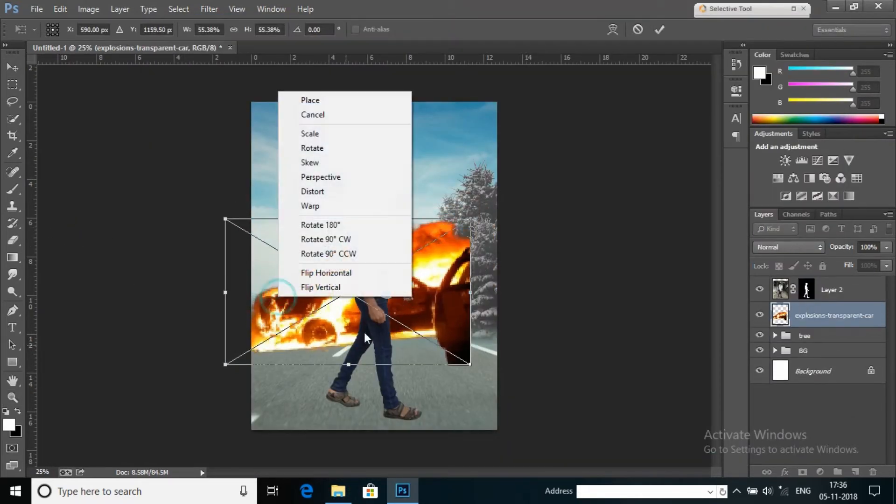
click(348, 273)
- Scale down and position the burning car on the road behind the man, partly beyond the canvas's left edge
drag(425, 281, 352, 304)
drag(152, 244, 236, 292)
drag(292, 318, 269, 310)
drag(379, 287, 420, 259)
drag(293, 323, 291, 327)
drag(430, 335, 430, 317)
drag(383, 346, 373, 356)
drag(418, 289, 417, 296)
click(663, 31)
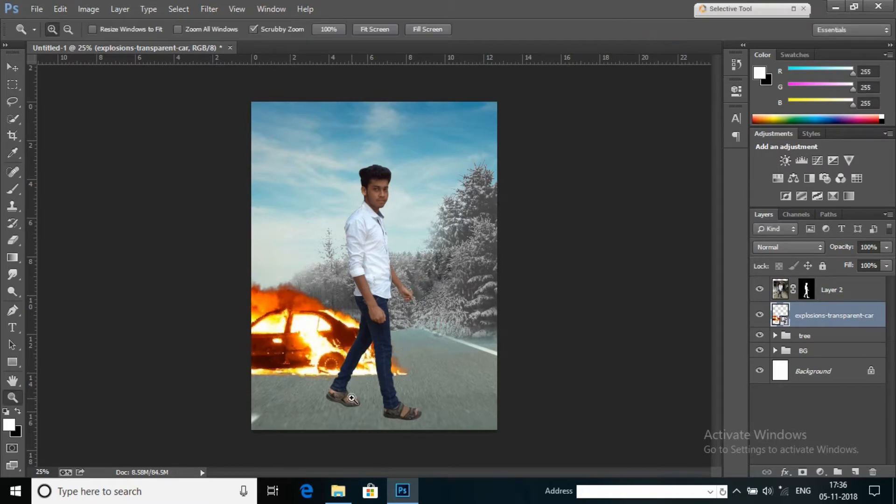
- Place the purepng.com fire-flame image, scaled to about 6.6%, rising from the roof of the burning car
click(338, 491)
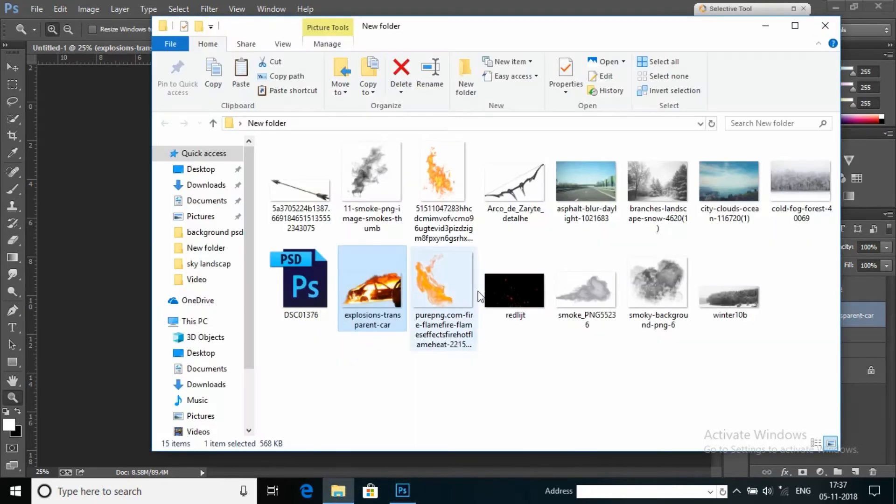
click(430, 196)
drag(450, 306, 102, 284)
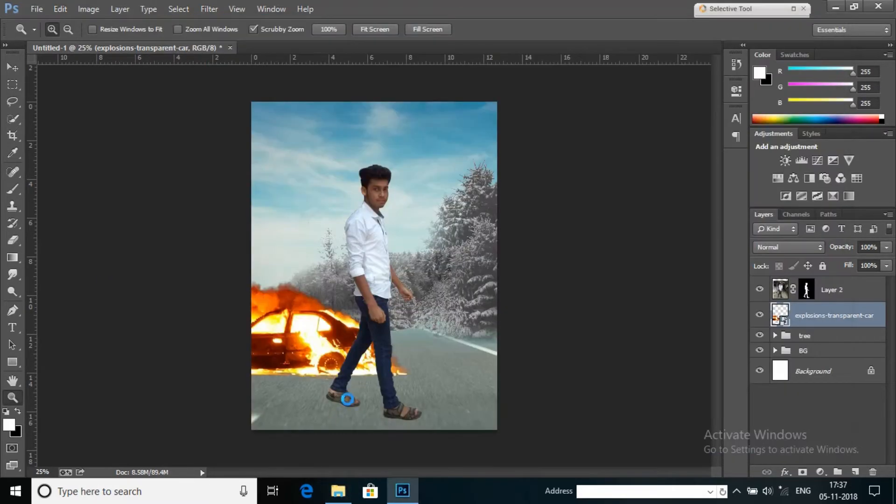
drag(254, 152, 405, 275)
drag(447, 317, 288, 300)
drag(232, 265, 243, 274)
drag(294, 296, 293, 265)
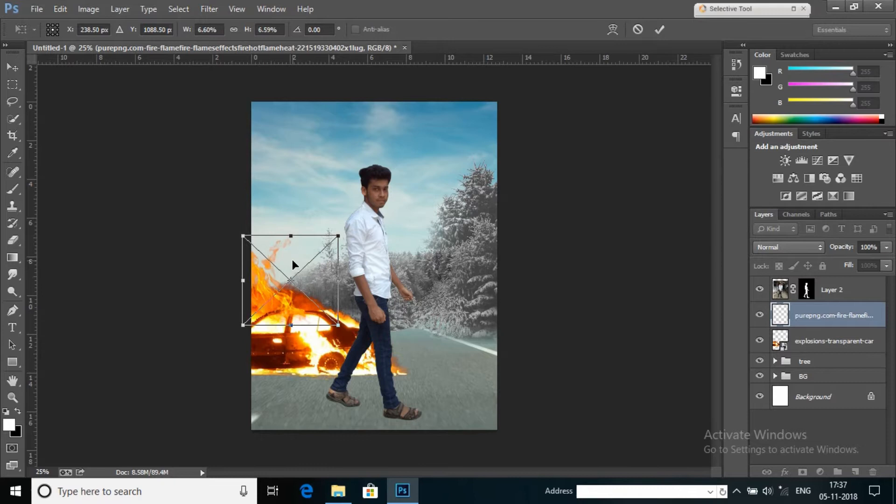
click(658, 31)
- Duplicate the flame layer six times and spread the copies across the burning car
click(9, 70)
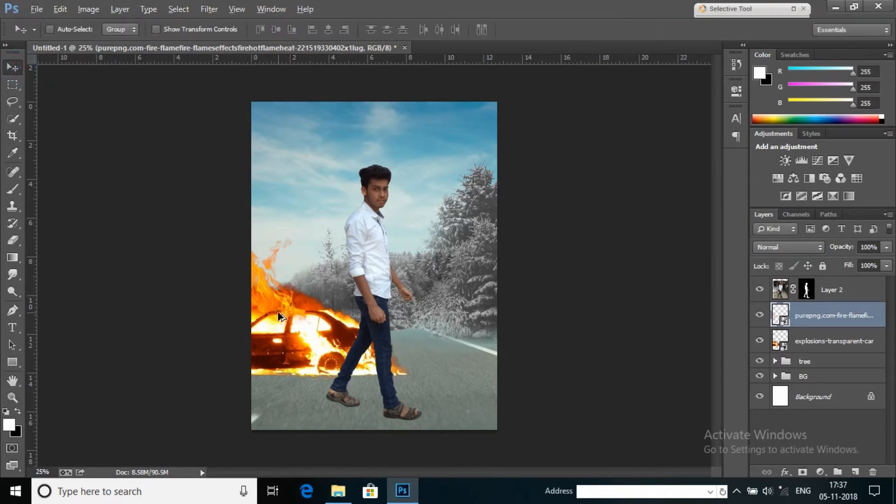
drag(280, 315, 266, 358)
drag(266, 357, 299, 361)
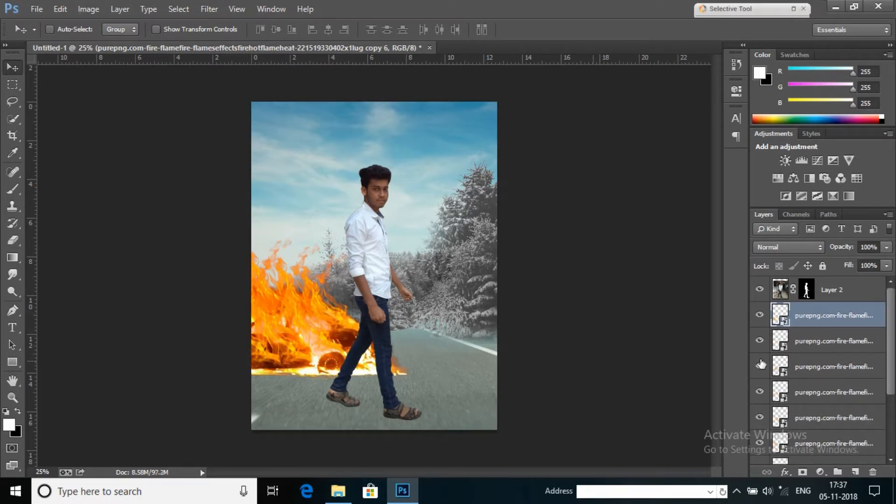
- Group all flame layers and the explosions-transparent-car layer into a group named "fire"
scroll(851, 394, down, 3)
click(816, 400)
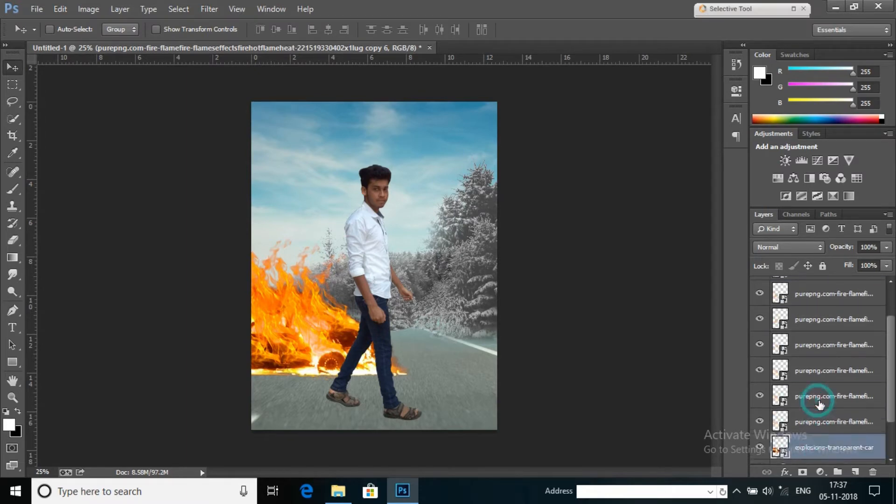
scroll(817, 400, up, 3)
shift+click(824, 321)
right_click(824, 321)
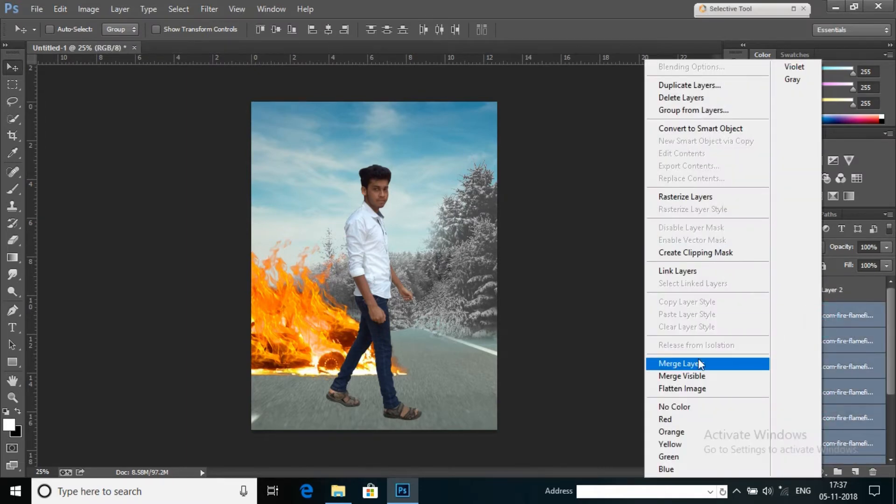
click(694, 111)
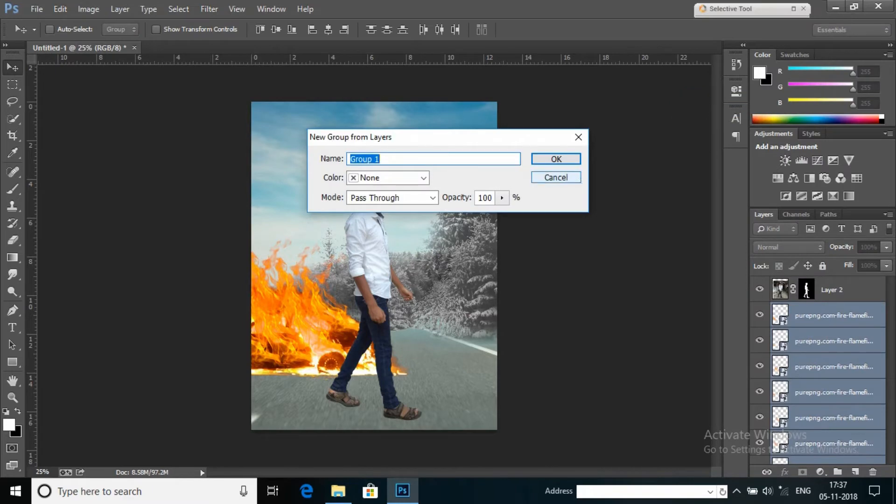
click(546, 159)
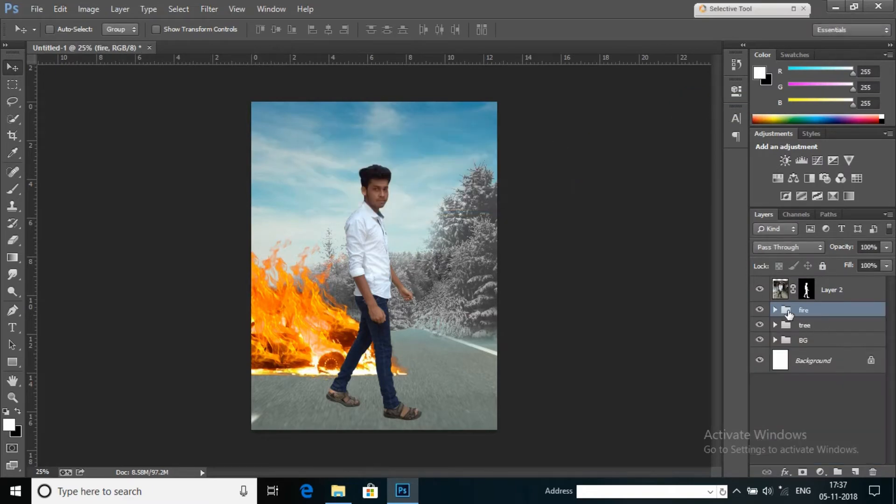
- Place the smoky-background-png-6 image at the top of the fire group, scaled to roughly a quarter over the upper flames
click(776, 310)
click(821, 339)
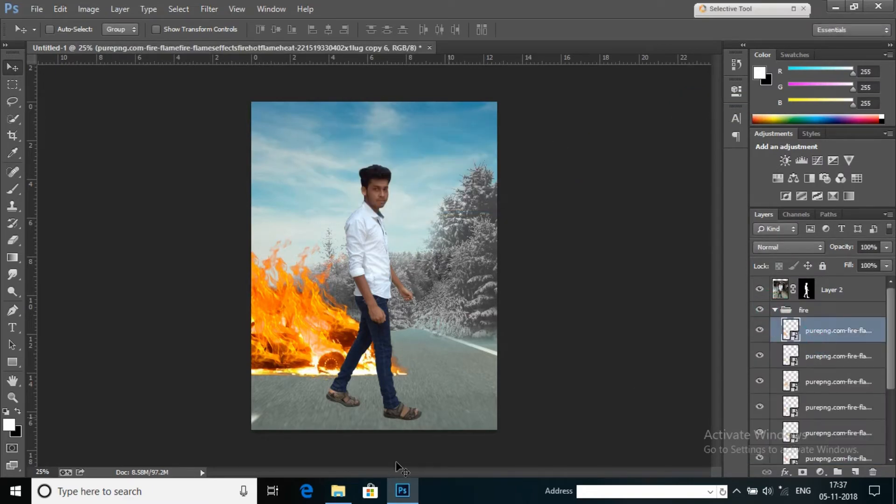
click(338, 491)
drag(656, 284, 106, 290)
drag(497, 164, 329, 249)
drag(309, 284, 311, 266)
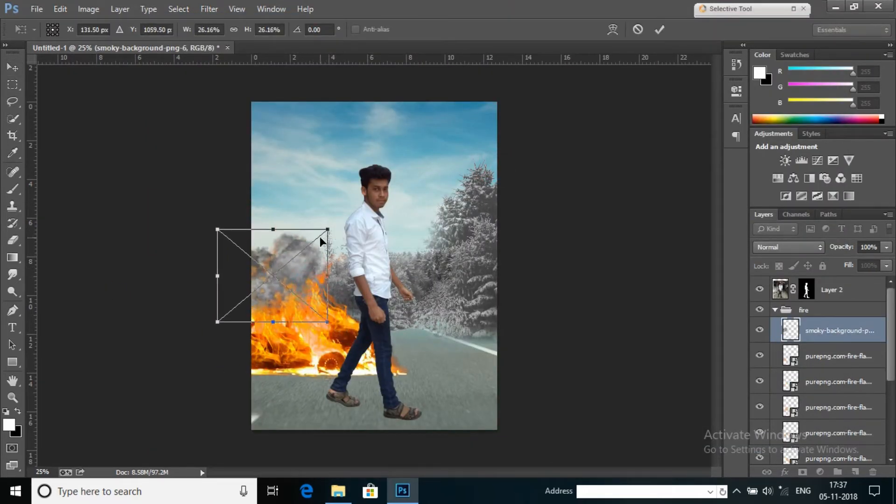
drag(329, 229, 332, 227)
click(657, 29)
- Spread two duplicates of the smoke over the fire and merge the three smoke layers into one
drag(307, 303, 269, 318)
shift+click(839, 407)
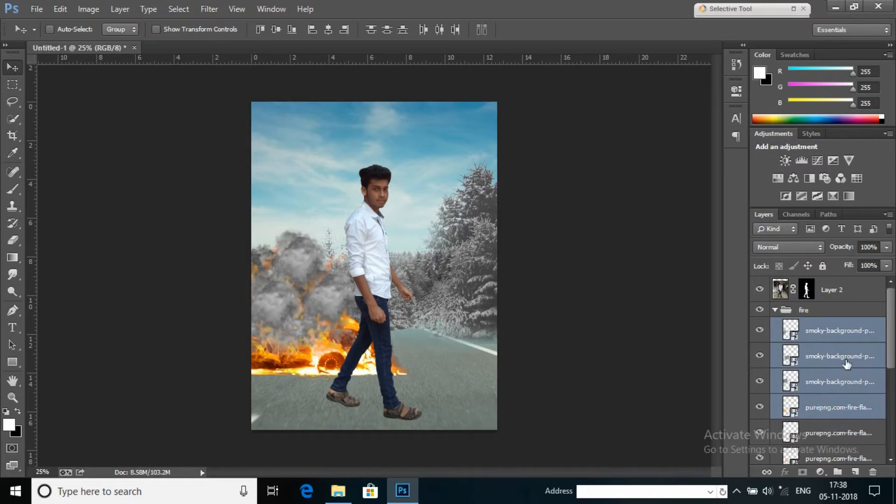
click(835, 390)
shift+click(825, 337)
right_click(825, 337)
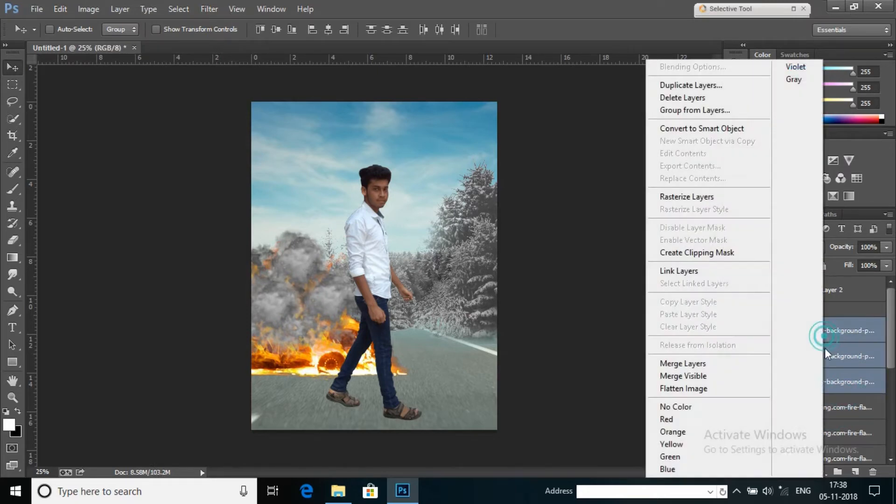
click(714, 364)
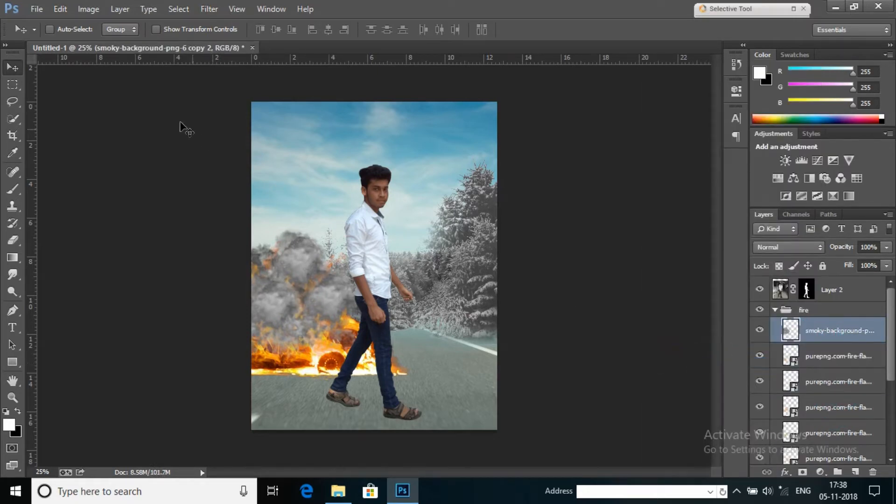
- Add a layer mask to the merged smoke and soften its edges with a black 400 px brush at 34% opacity
click(802, 473)
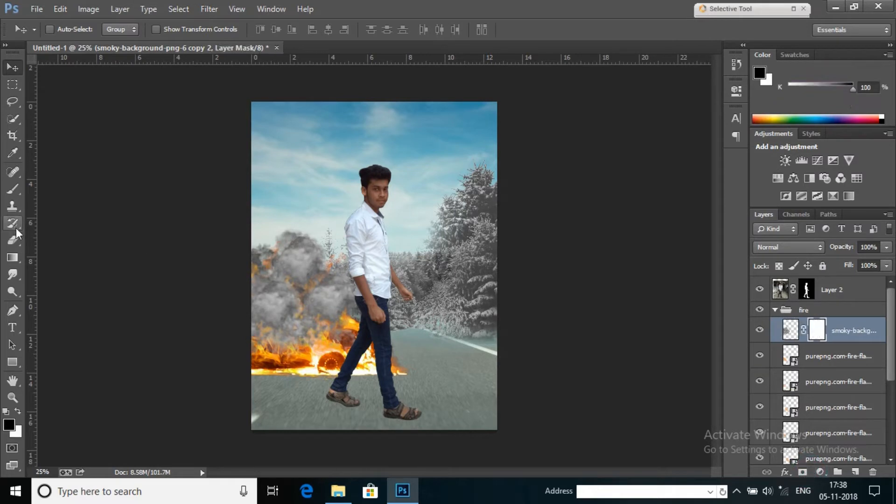
click(12, 189)
click(332, 366)
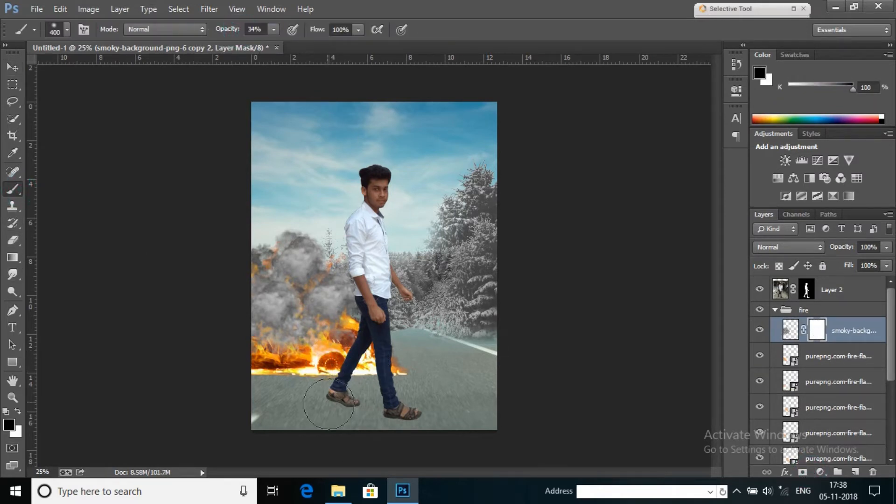
drag(254, 360, 240, 352)
drag(359, 315, 379, 270)
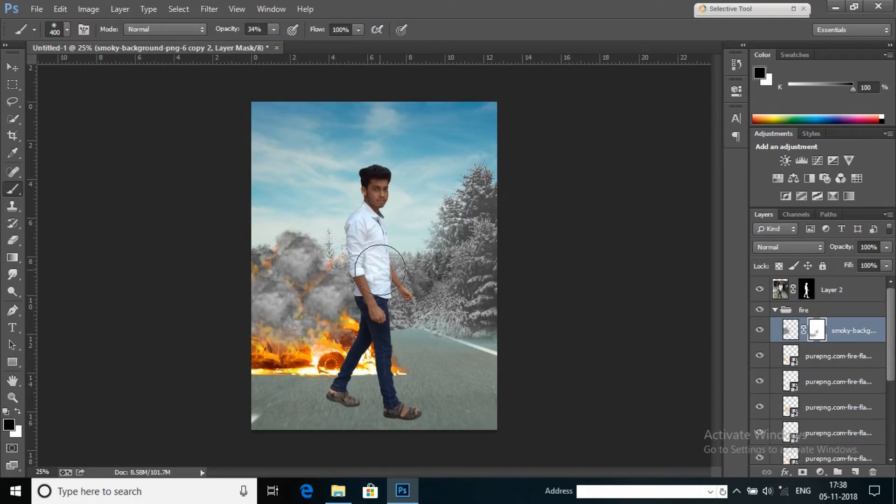
mouse_move(300, 226)
mouse_down()
mouse_move(288, 218)
mouse_move(258, 242)
mouse_up()
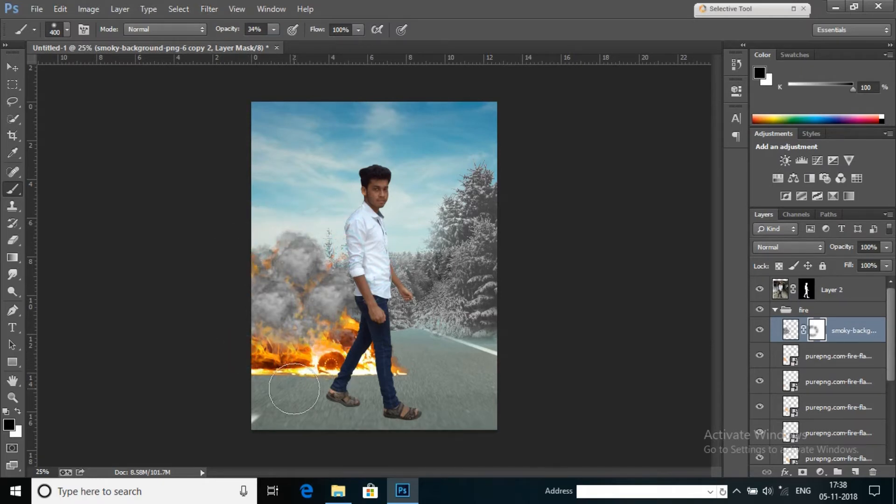
- Add a new layer above the smoke and sample the smoke's grey (RGB 154, 154, 154) as the foreground colour
click(854, 473)
key(x)
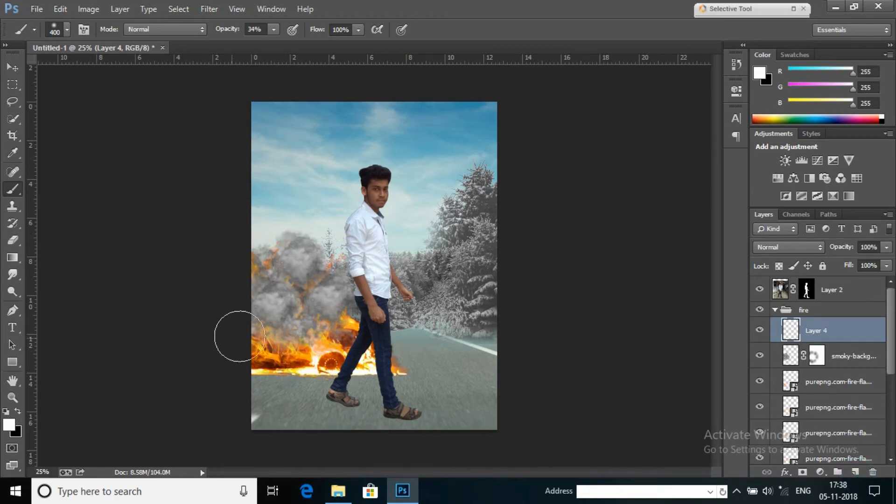
alt+click(292, 295)
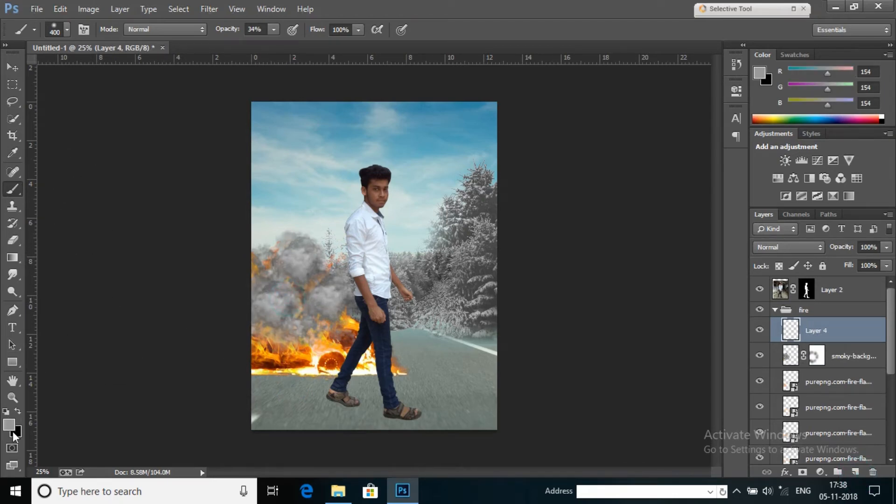
click(10, 425)
click(798, 123)
- Paint grey haze over the fire and behind the man on Layer 4 with a 1000 px cloud-shaped brush at 86% opacity
key(b)
right_click(299, 228)
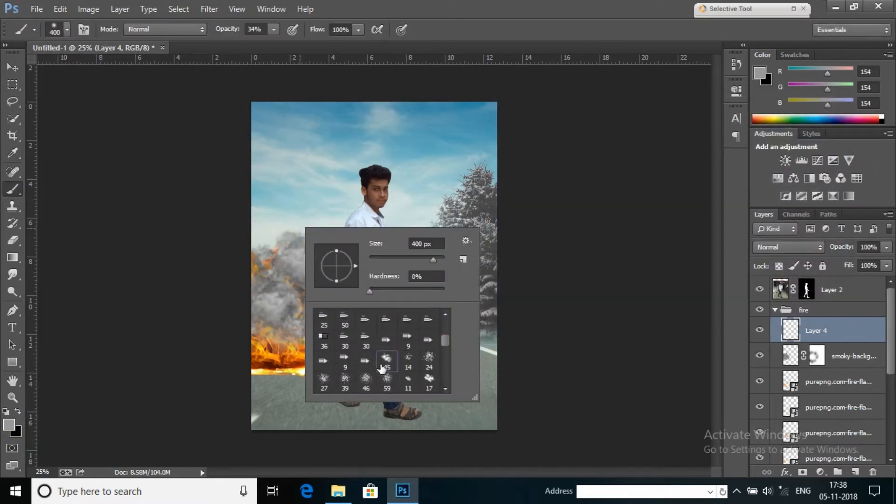
double_click(387, 368)
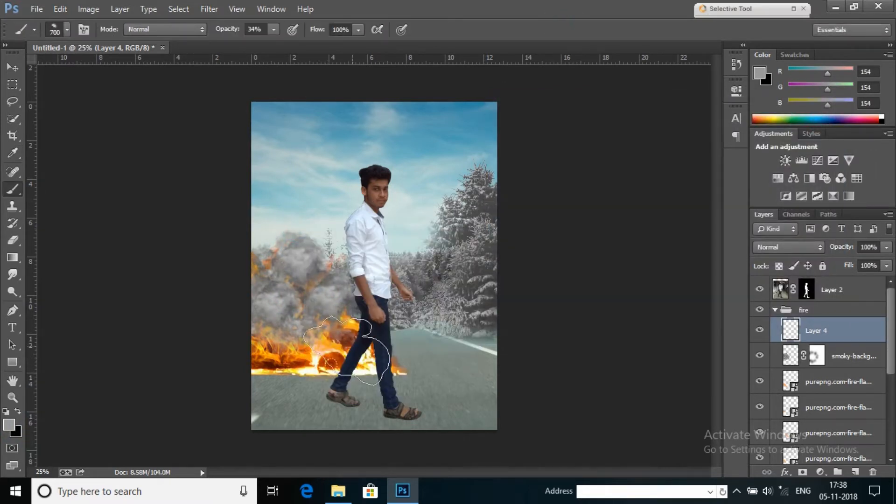
key(bracketright)
key(bracketright)
key(bracketright)
click(379, 315)
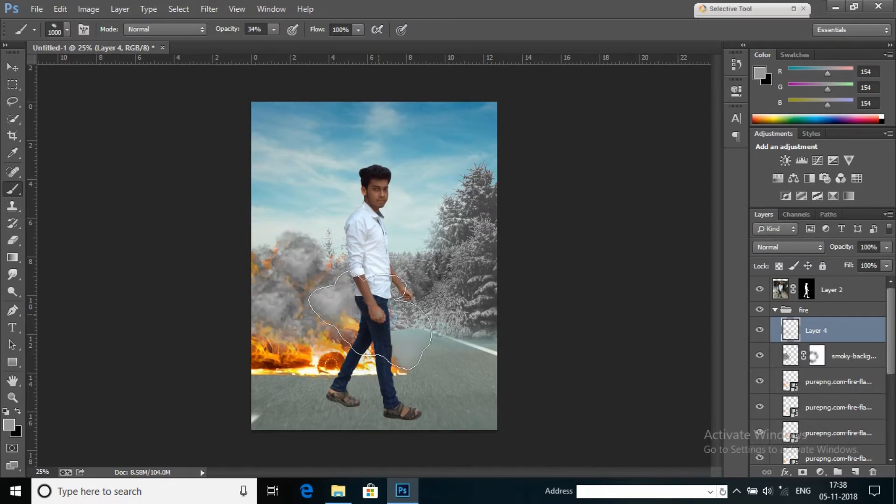
key(ctrl+z)
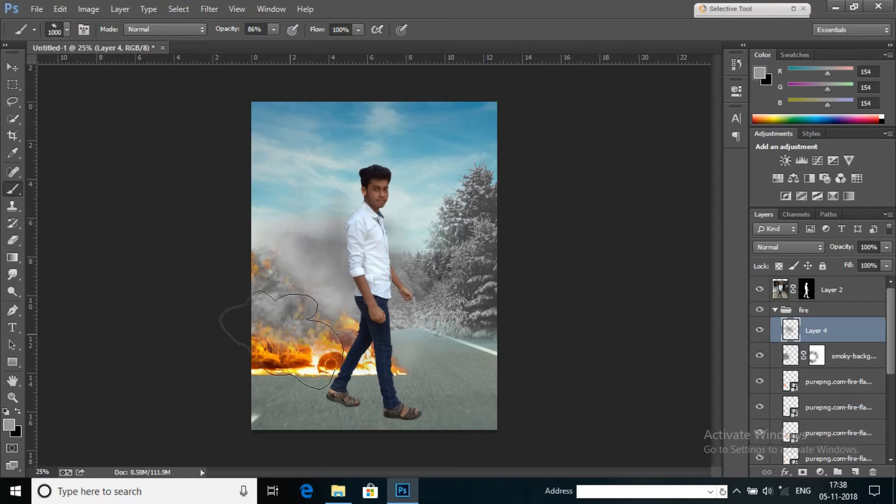
click(291, 339)
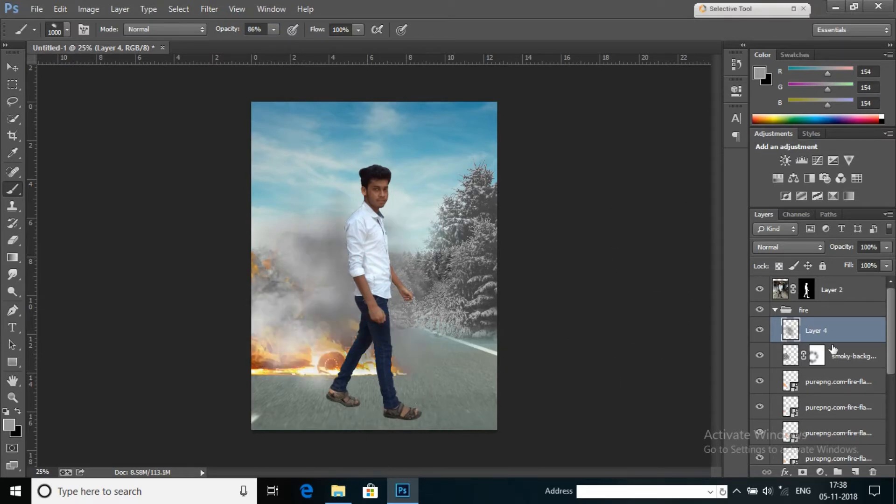
- Apply a Gaussian Blur with a radius of 66.4 pixels to the grey haze on Layer 4
click(209, 8)
mouse_move(254, 158)
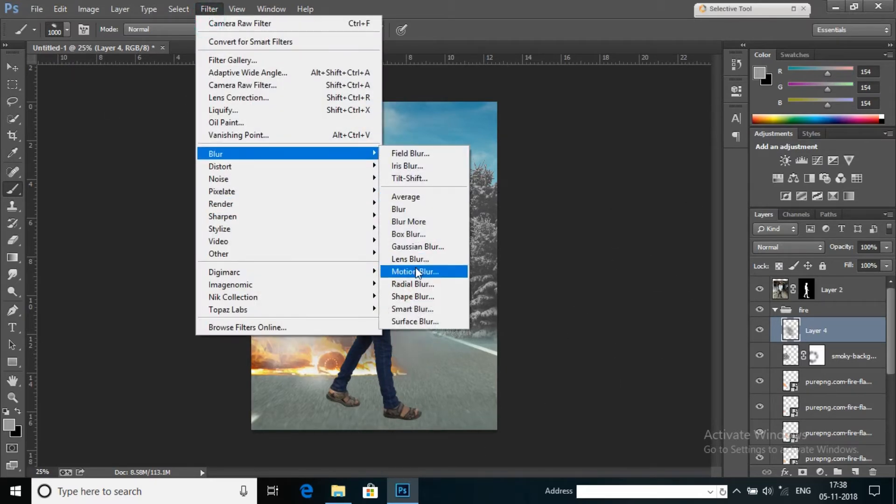
click(410, 250)
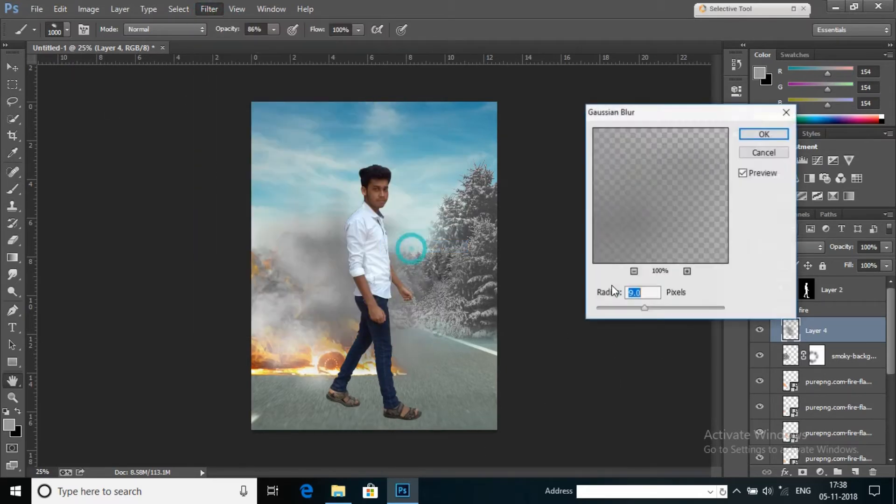
click(670, 308)
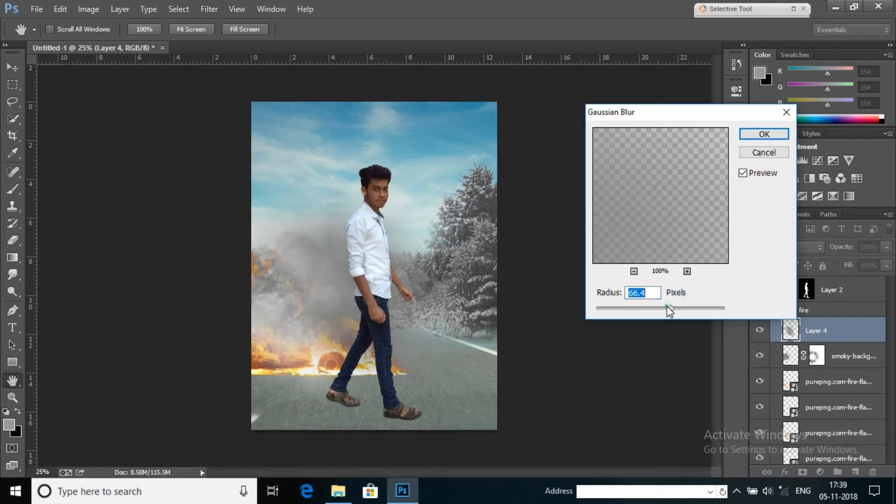
click(764, 134)
- Collapse the fire group and examine how the smoke and flames blend around the man, up close and in full view
key(z)
drag(343, 294, 375, 239)
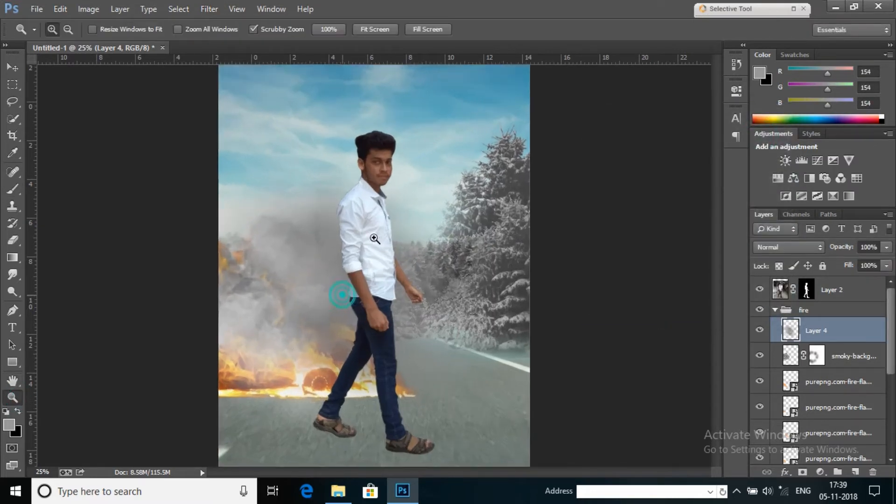
right_click(375, 239)
click(406, 326)
click(777, 312)
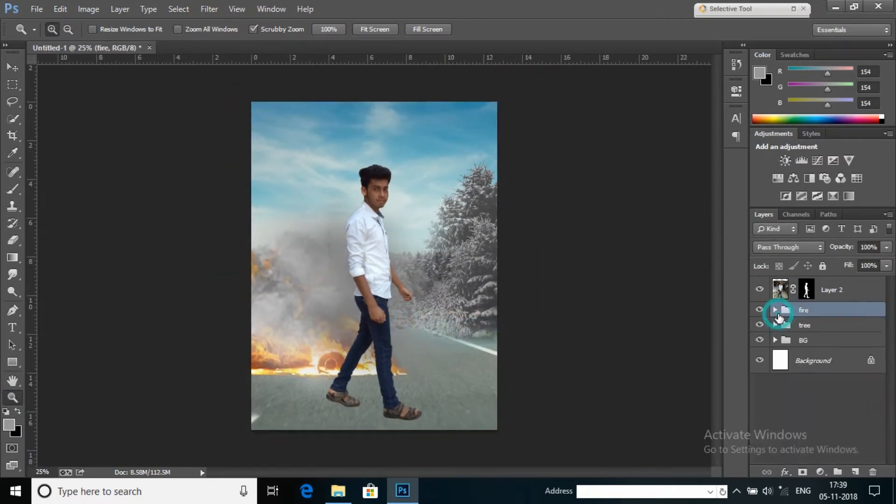
click(360, 397)
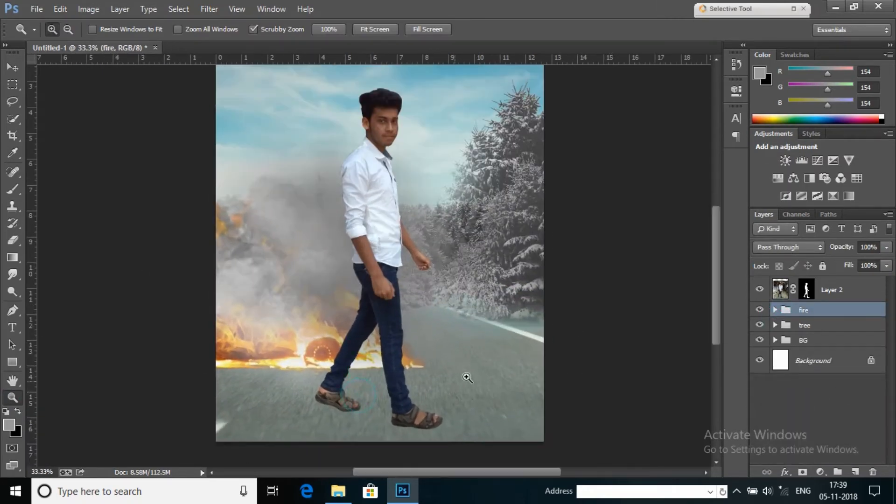
click(384, 360)
click(357, 368)
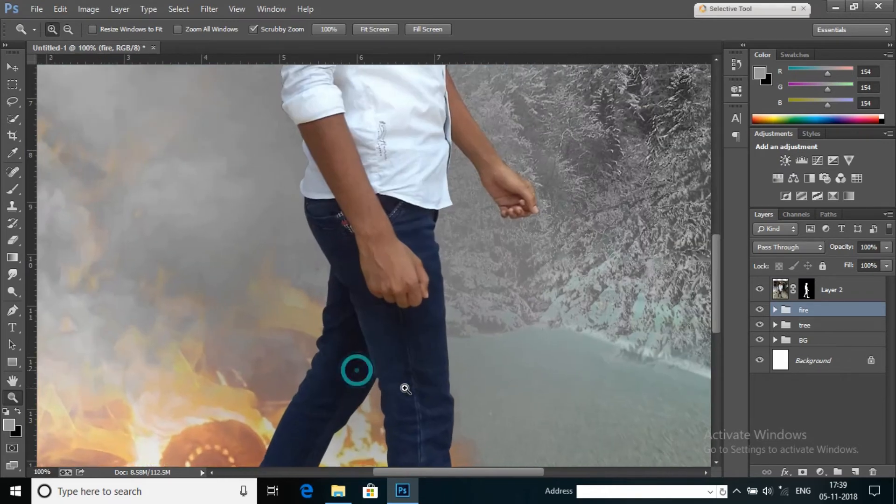
right_click(411, 297)
click(429, 308)
right_click(387, 301)
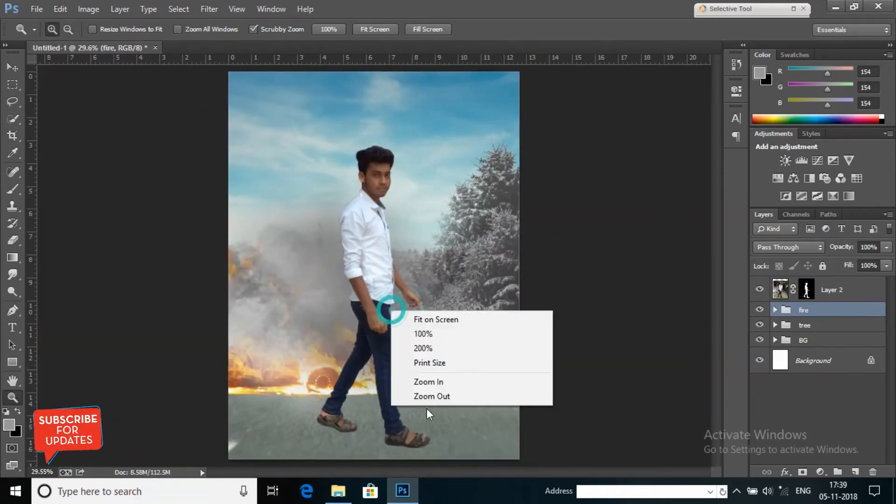
click(422, 396)
- Place the Arco_de_Zaryte_detalhe bow image in the composite and move its layer above Layer 2
click(351, 491)
drag(510, 187, 374, 416)
click(13, 398)
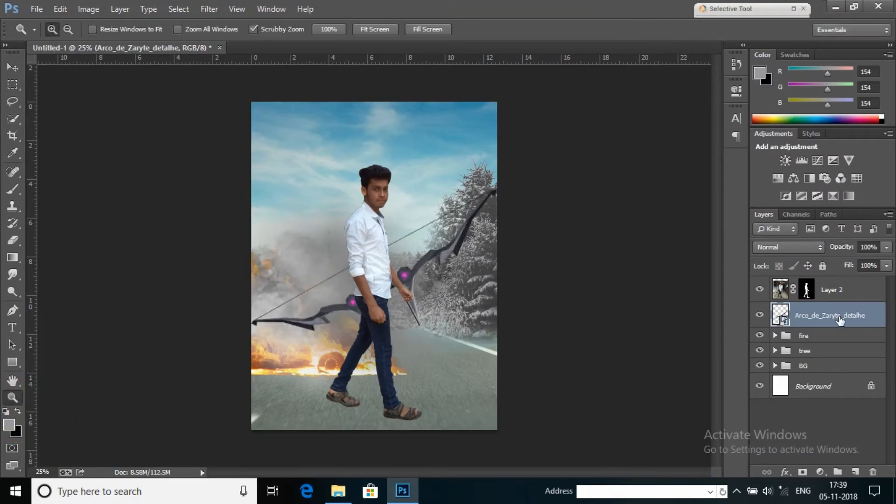
drag(841, 317, 831, 284)
- Apply the layer mask of the walking man's Layer 2 permanently
click(813, 310)
right_click(813, 310)
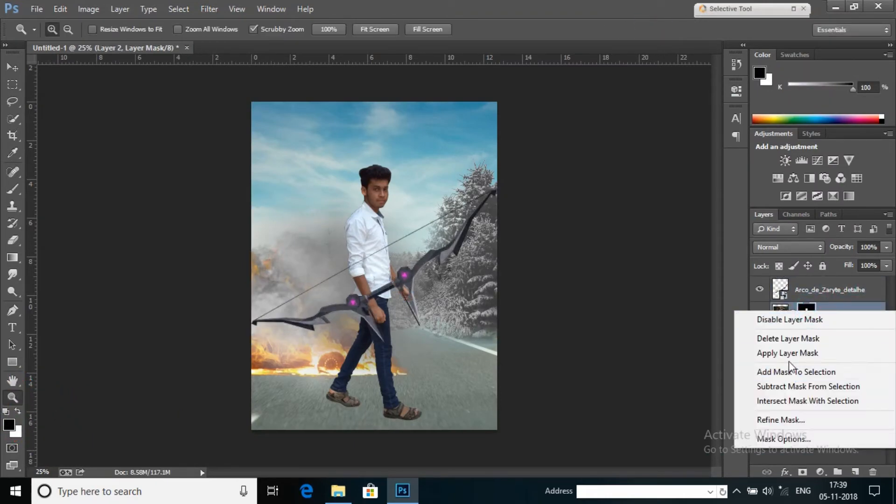
click(789, 358)
- Scale the bow down proportionally to about 18.6% and move it onto the man's nearer hand
click(431, 316)
click(431, 315)
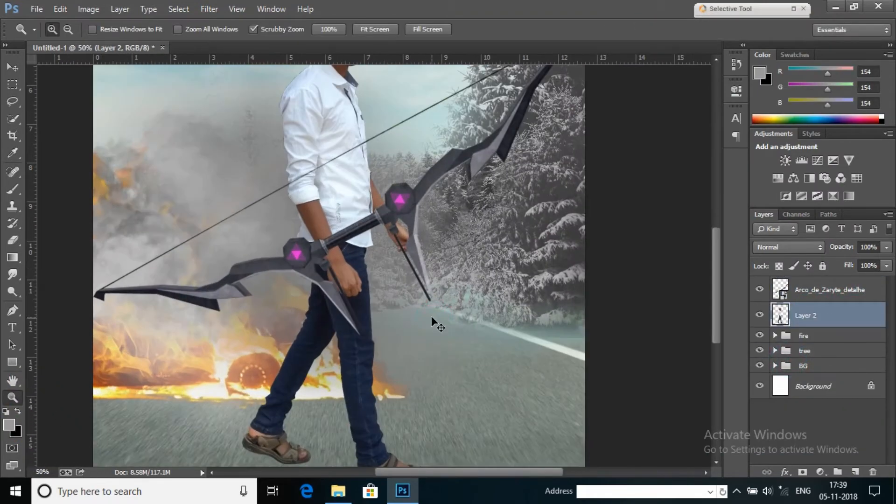
key(ctrl+t)
click(641, 29)
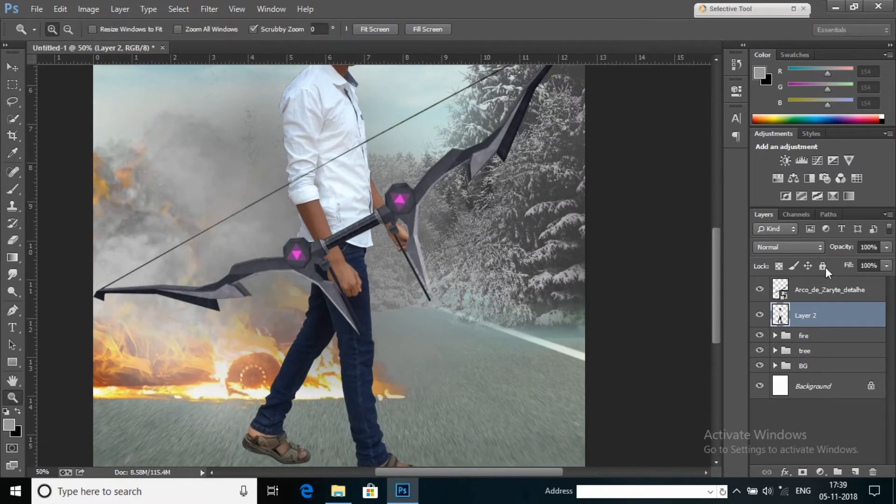
click(821, 293)
key(ctrl+t)
drag(506, 200, 529, 285)
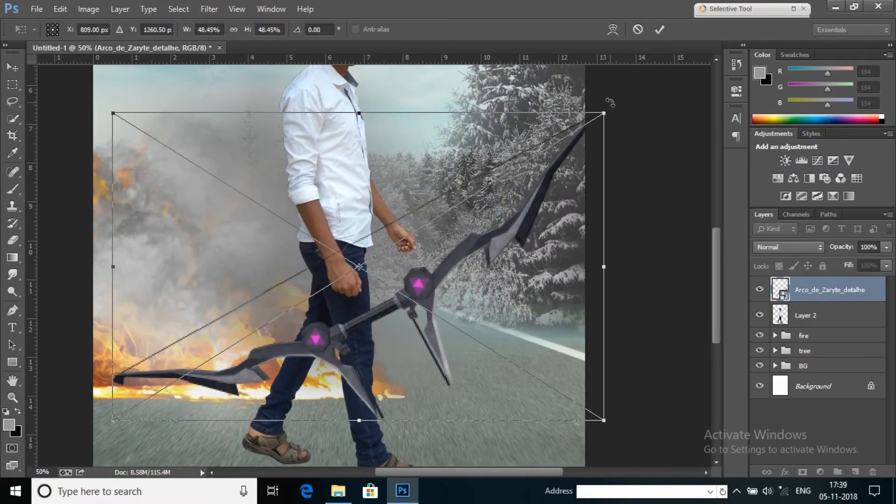
drag(606, 113, 398, 267)
drag(312, 344, 382, 281)
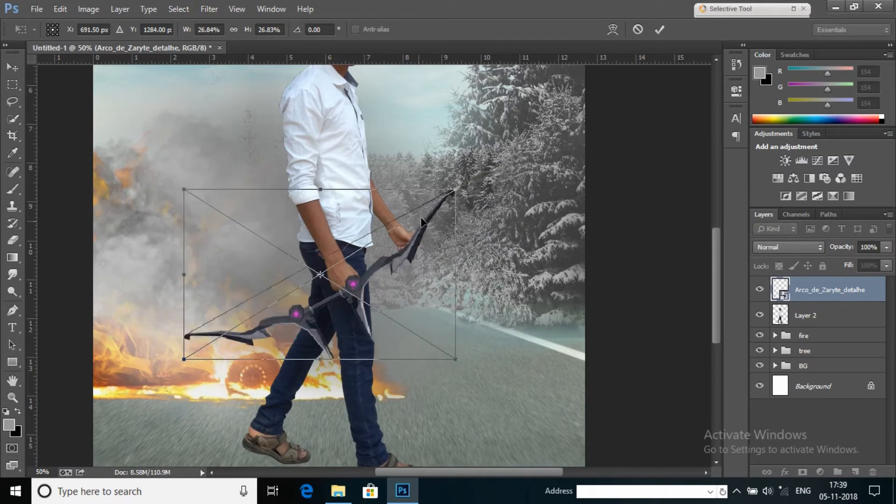
drag(455, 190, 392, 249)
drag(321, 304, 384, 275)
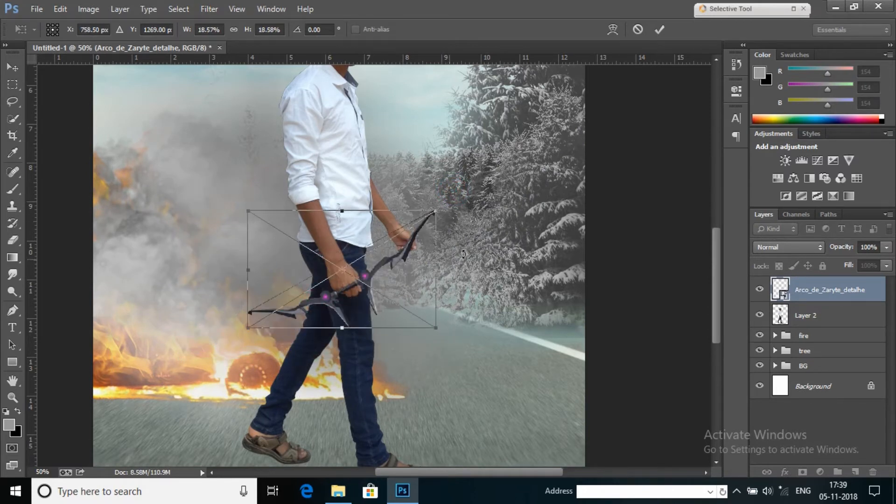
- Enlarge the bow to about 20.9%, rotate it about 3.55°, and align its grip with the man's fist
drag(440, 265, 409, 266)
drag(444, 218, 460, 205)
drag(436, 237, 452, 206)
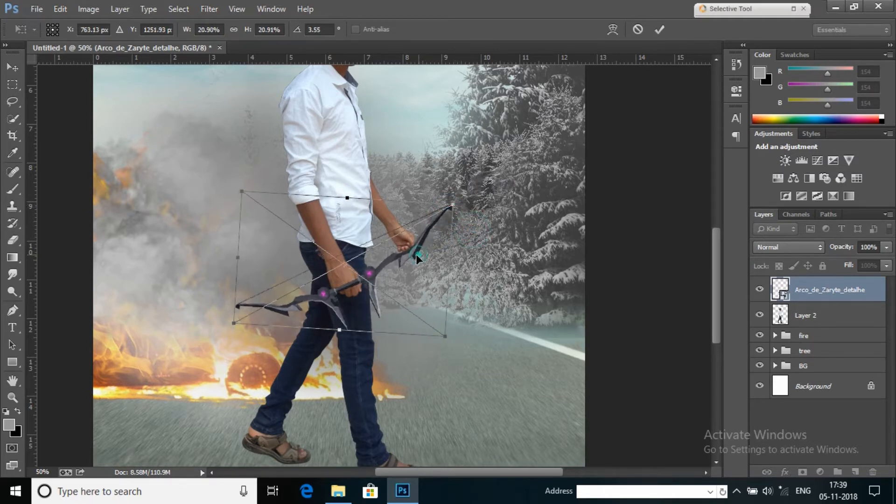
drag(419, 254, 414, 254)
click(660, 29)
- Lower the bow layer's opacity to 59% and rasterize the layer
key(z)
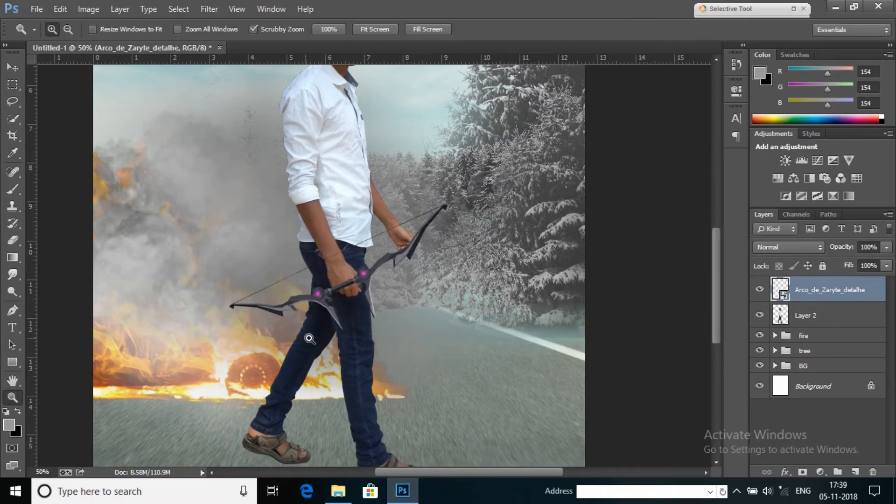
drag(358, 289, 359, 286)
right_click(392, 270)
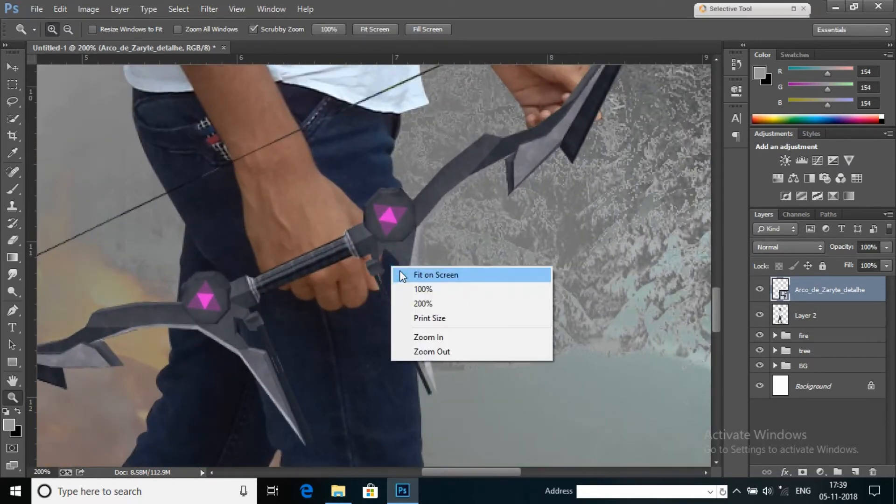
click(368, 198)
drag(817, 254, 817, 259)
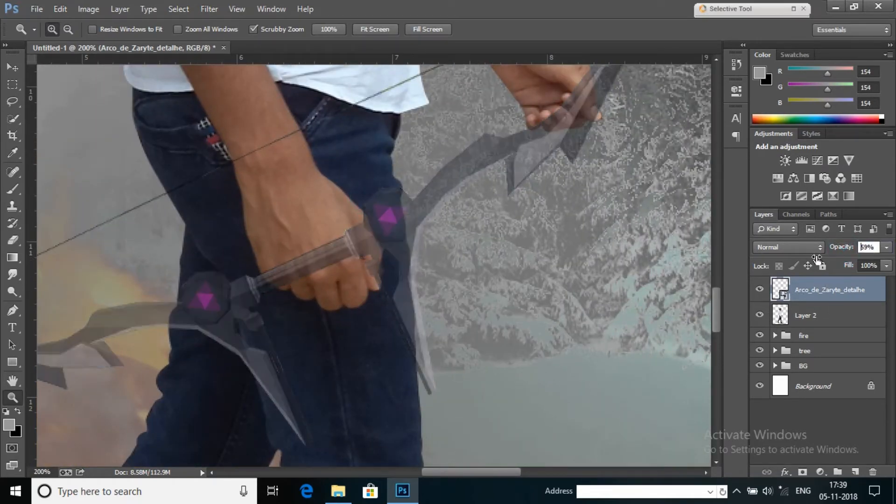
right_click(820, 292)
click(677, 195)
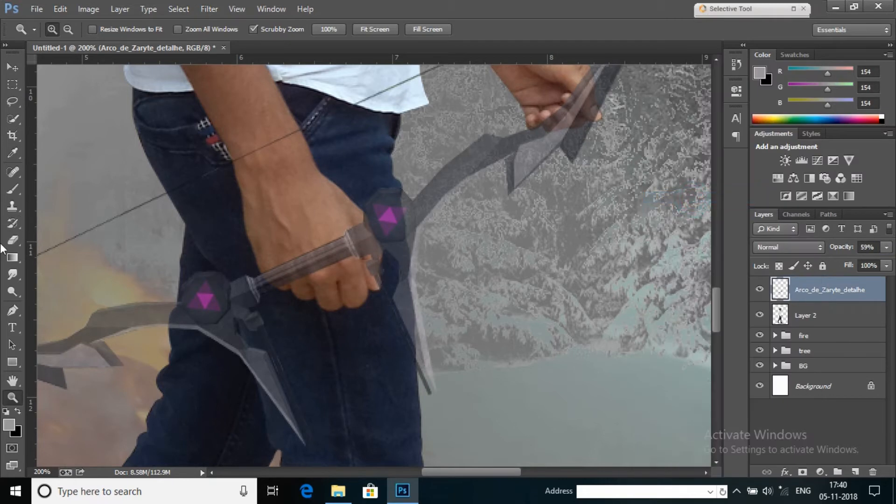
- Lasso the part of the hand covered by the bow grip, copy it from Layer 2 to a new layer, and place it above the bow
click(12, 101)
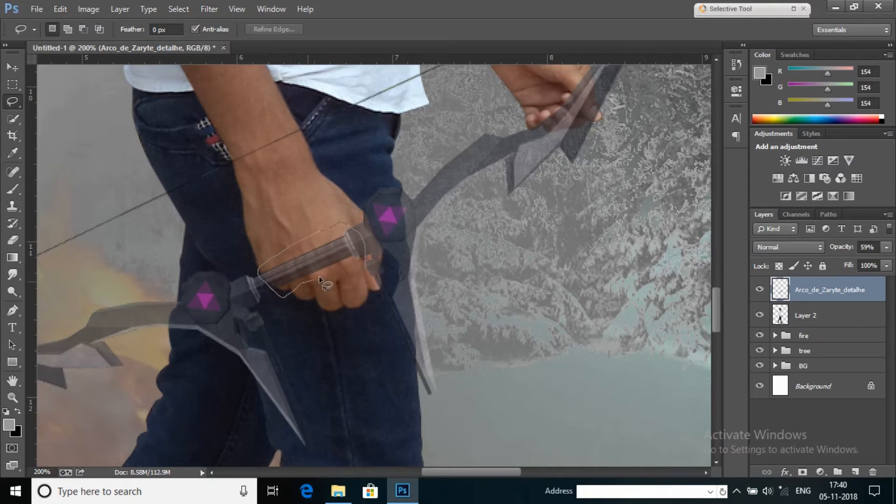
drag(367, 268, 365, 265)
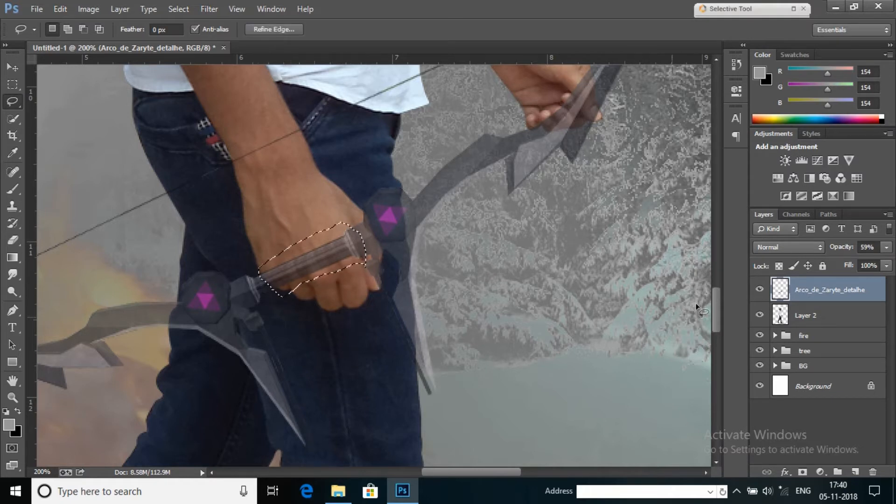
click(825, 312)
right_click(312, 254)
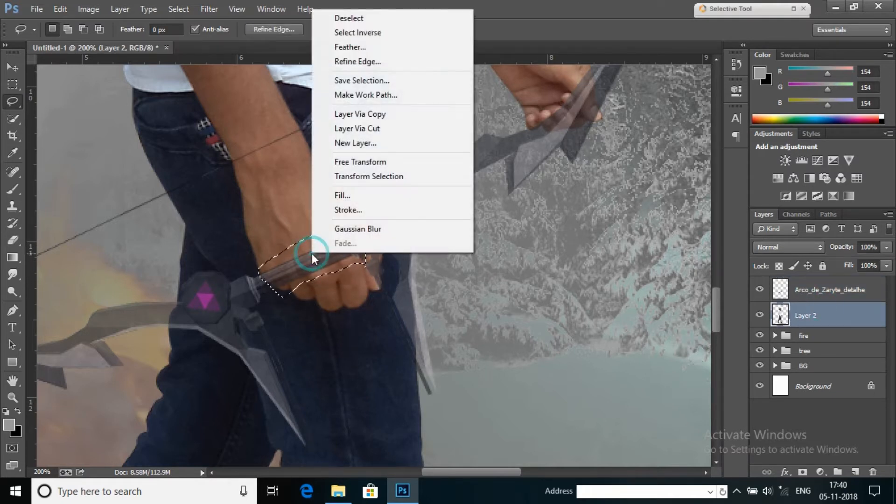
click(359, 114)
drag(790, 320, 793, 282)
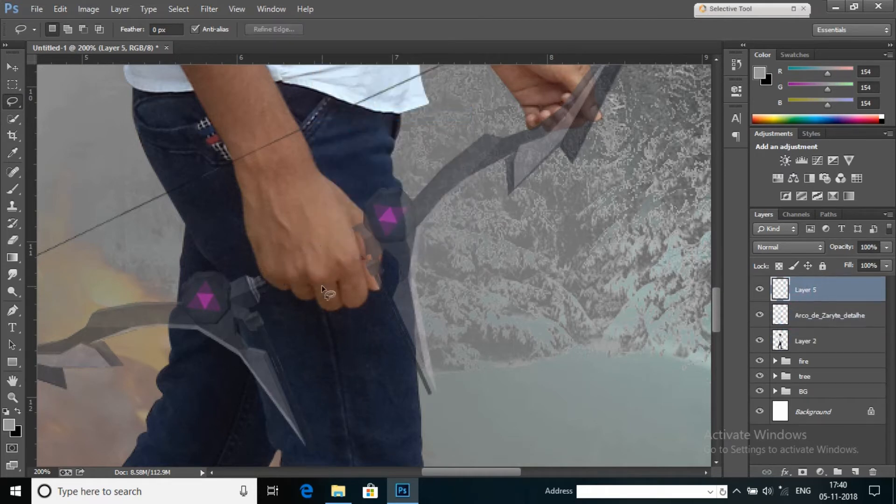
- Restore the bow layer's opacity to 100% and reselect Layer 5
click(824, 319)
drag(842, 248, 887, 253)
click(836, 287)
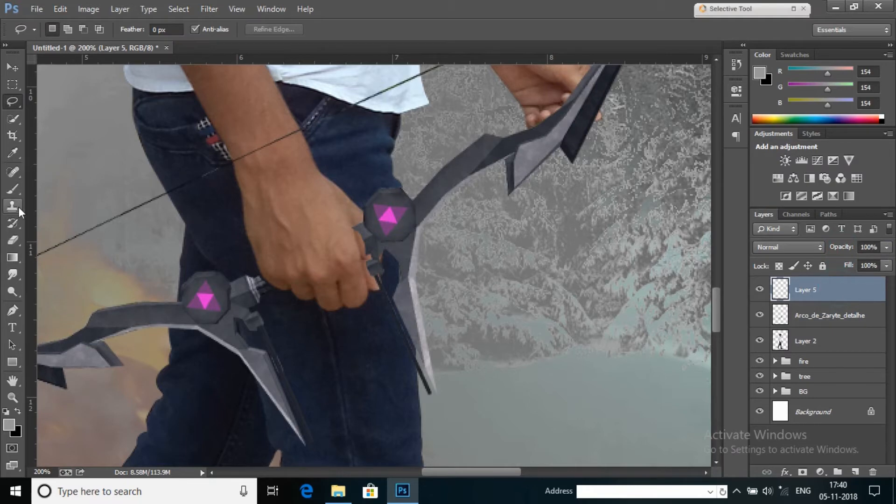
- Erase the excess around the copied fingers on Layer 5 with a hard 20 px eraser at 100% opacity, uncovering the bow grip's ends
click(19, 233)
drag(186, 35, 240, 38)
right_click(364, 262)
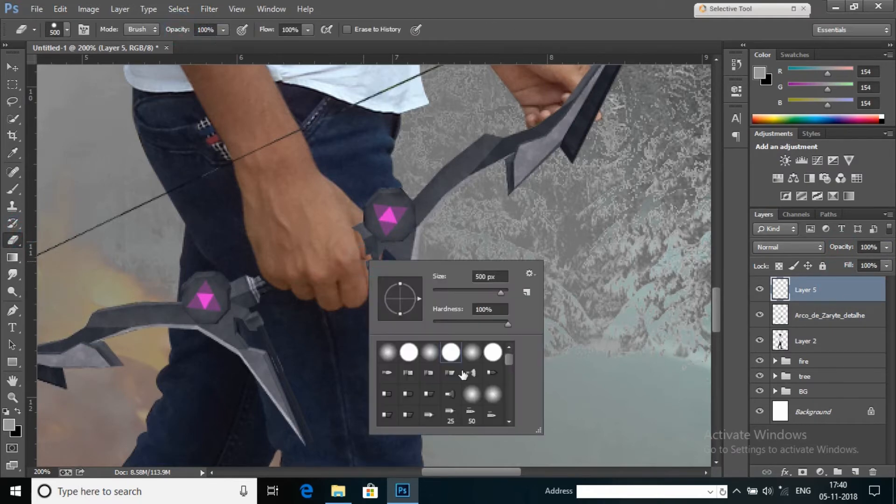
click(582, 19)
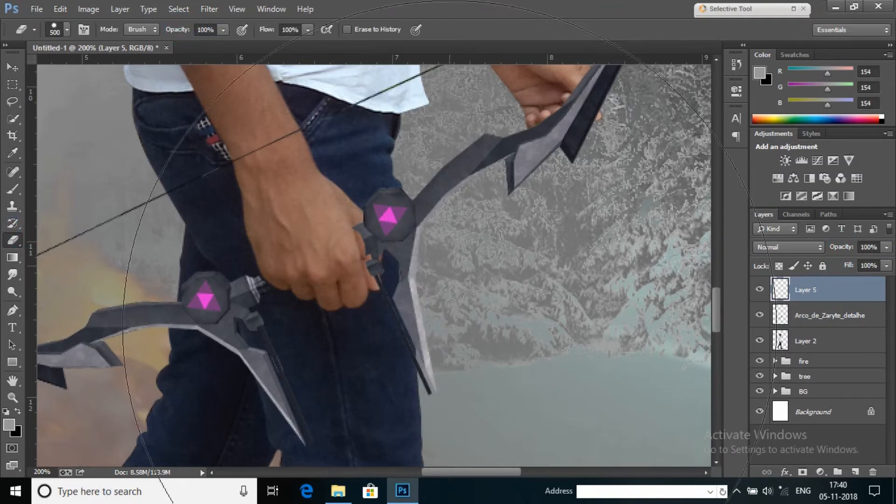
key(bracketleft)
key(bracketleft)
key(bracketleft)
key(bracketleft)
key(bracketleft)
key(bracketleft)
key(bracketleft)
key(bracketleft)
key(bracketleft)
key(bracketleft)
key(bracketleft)
key(bracketleft)
key(bracketleft)
key(bracketleft)
scroll(409, 254, up, 2)
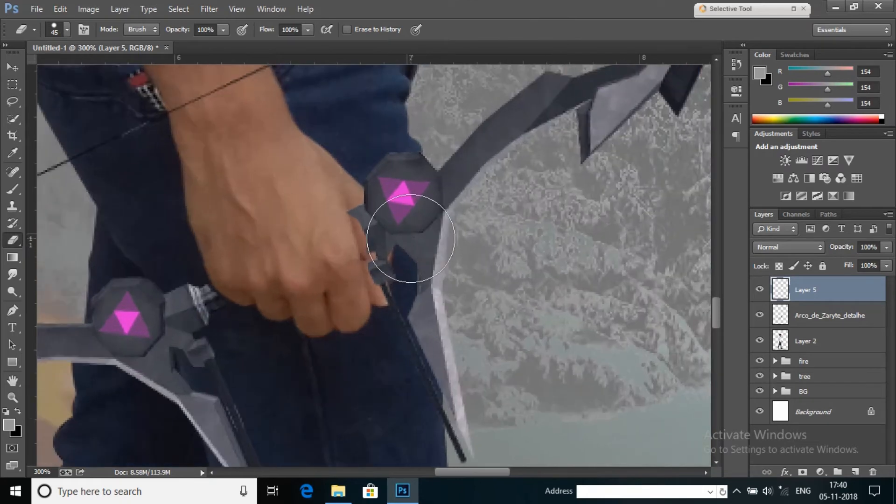
key(bracketleft)
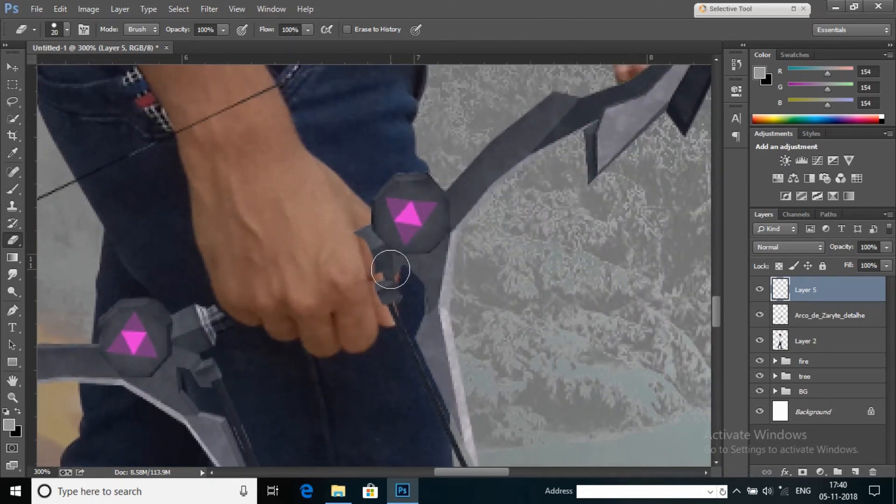
click(384, 264)
drag(382, 252, 374, 228)
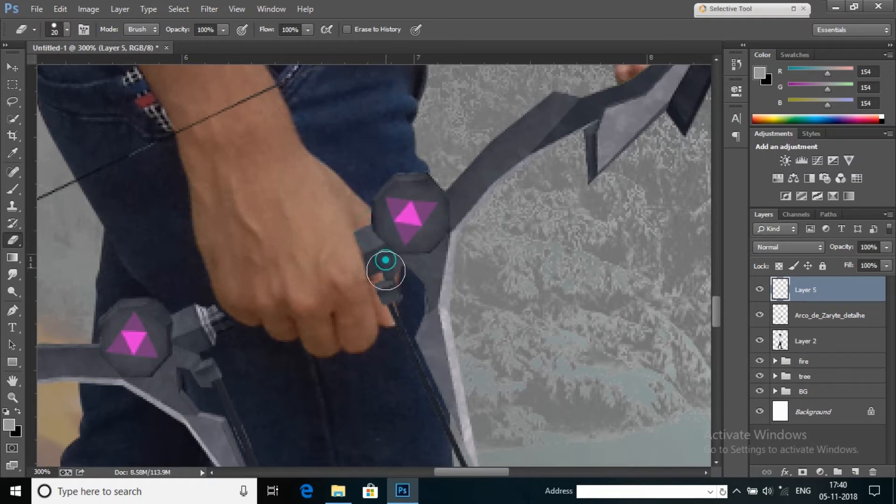
mouse_move(201, 317)
mouse_down()
mouse_move(236, 344)
mouse_move(196, 323)
mouse_up()
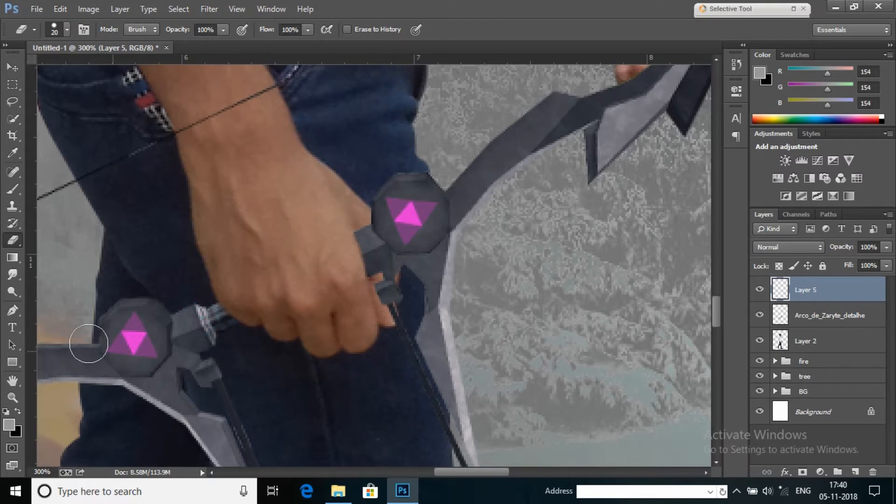
- Examine how the bow sits in the man's hand, in full view and at 100% zoom
click(20, 394)
right_click(355, 252)
click(372, 260)
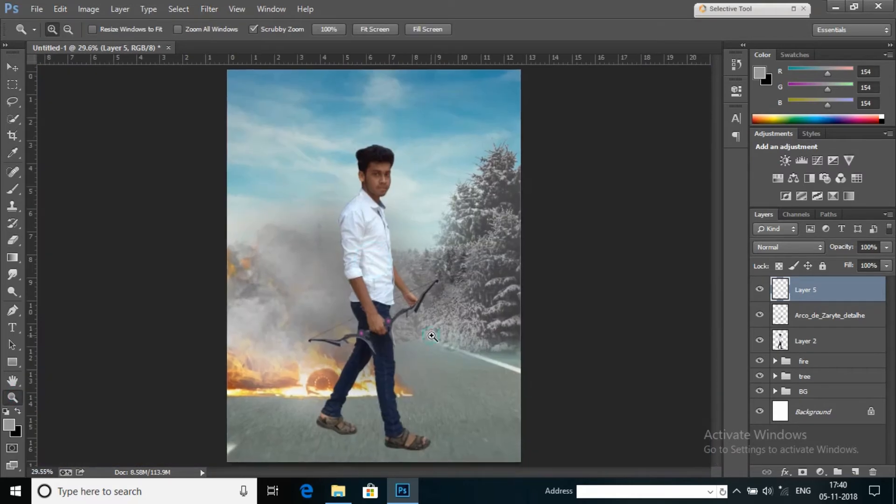
click(433, 333)
click(371, 360)
click(392, 326)
click(392, 326)
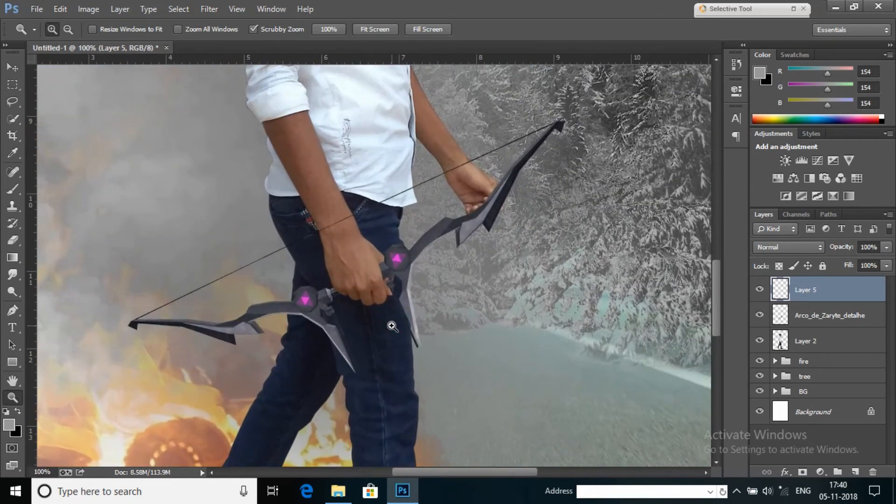
right_click(412, 307)
click(433, 321)
- Enlarge the bow layer to about 106% by extending its upper corner outward
click(835, 316)
key(ctrl+t)
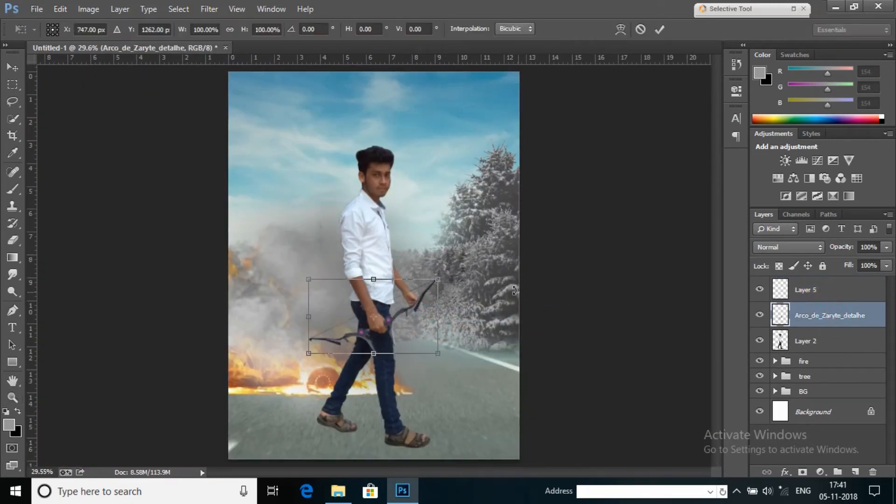
mouse_move(438, 280)
mouse_down()
mouse_move(408, 278)
mouse_move(446, 275)
mouse_up()
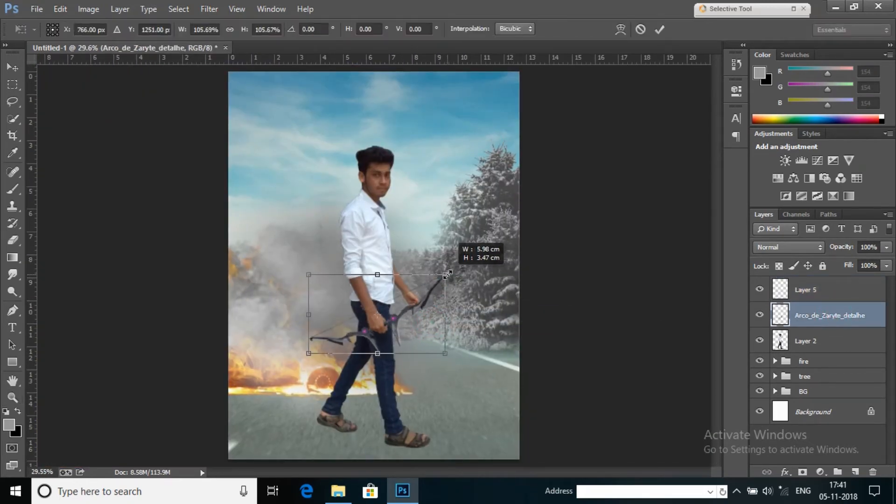
click(653, 32)
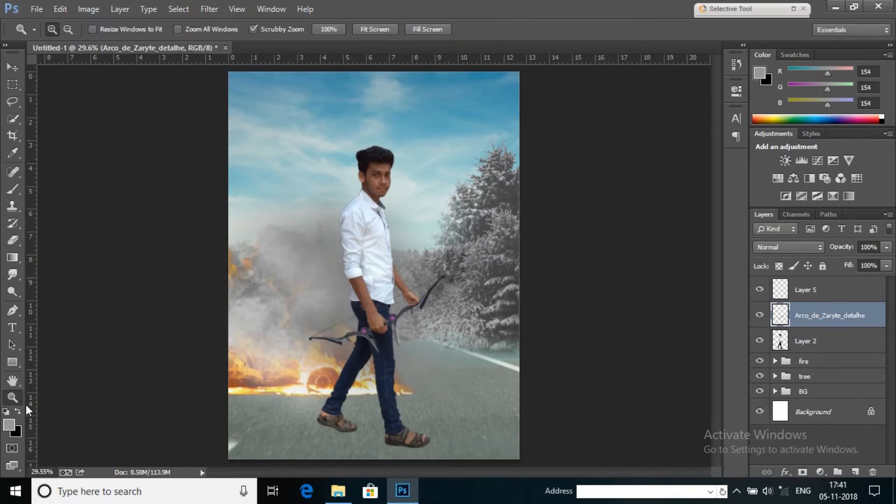
- Nudge the enlarged bow slightly left and down so its grip lines up with the man's fist
drag(380, 326, 395, 291)
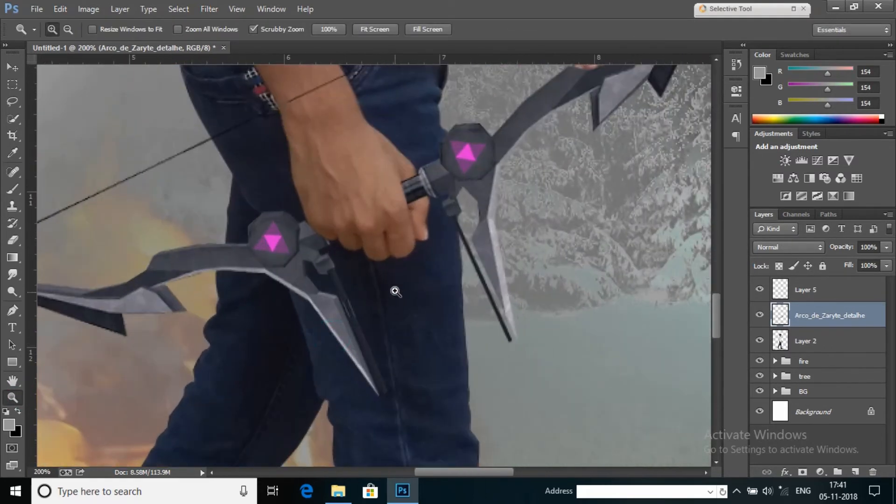
click(14, 67)
key(Left)
key(Left)
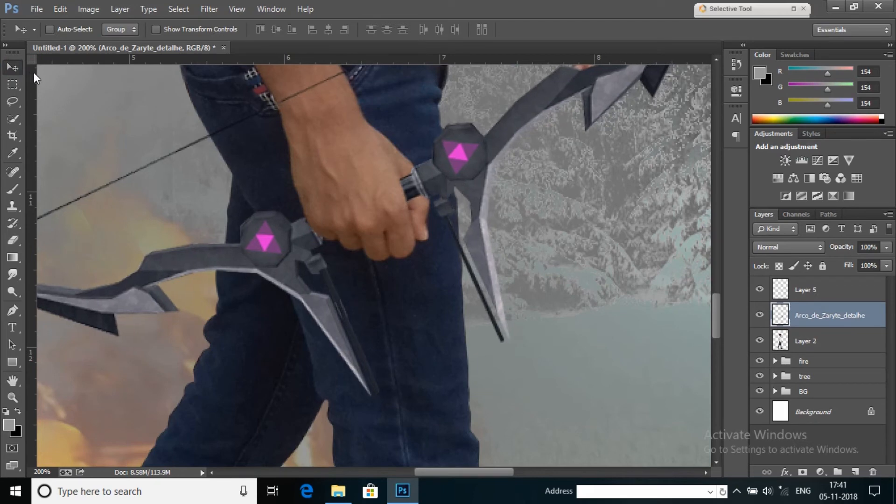
key(Down)
key(Down)
key(Down)
key(Left)
key(Down)
key(Left)
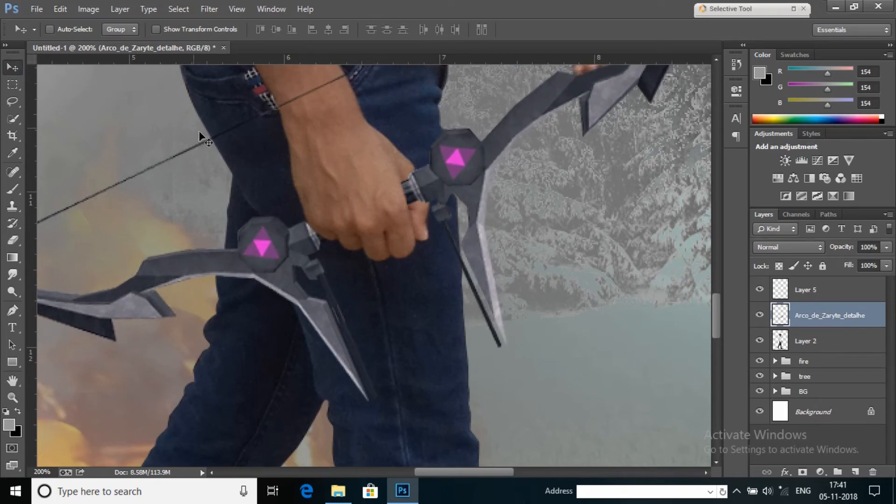
- Examine the repositioned bow in the man's hand, in full view and at 100% zoom
click(13, 398)
right_click(394, 216)
click(423, 225)
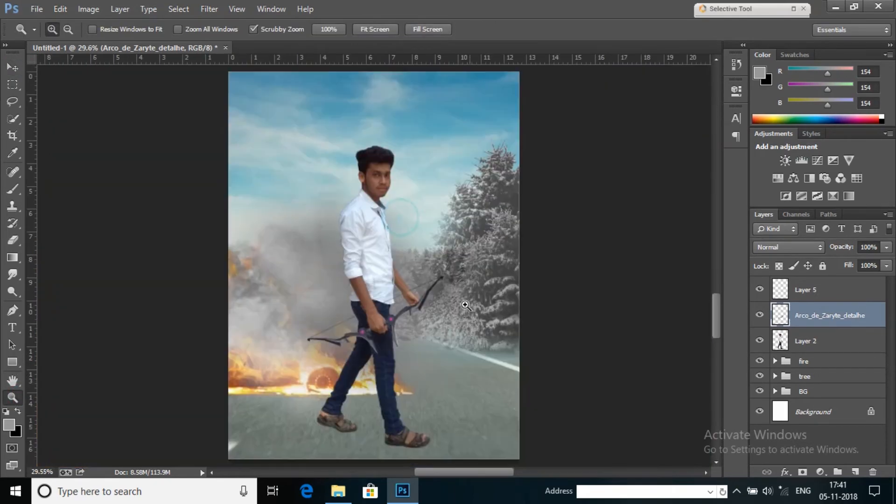
click(456, 306)
right_click(444, 218)
click(484, 303)
click(563, 363)
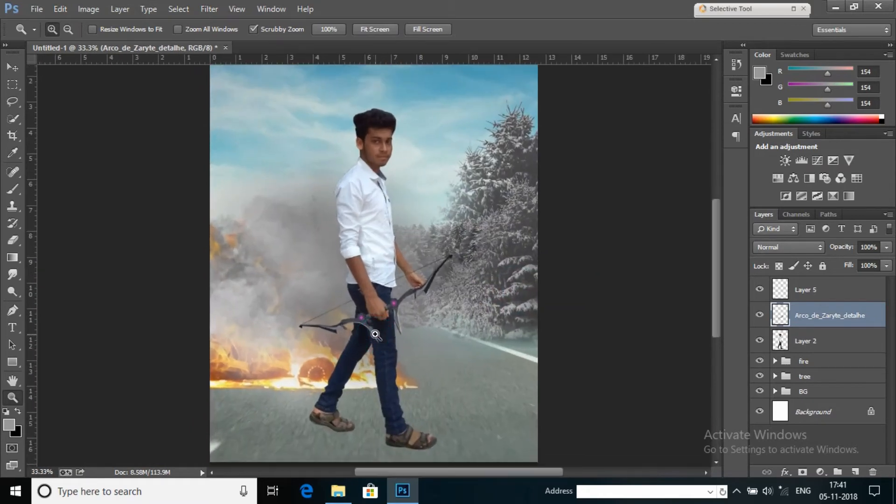
click(563, 363)
click(369, 316)
click(368, 317)
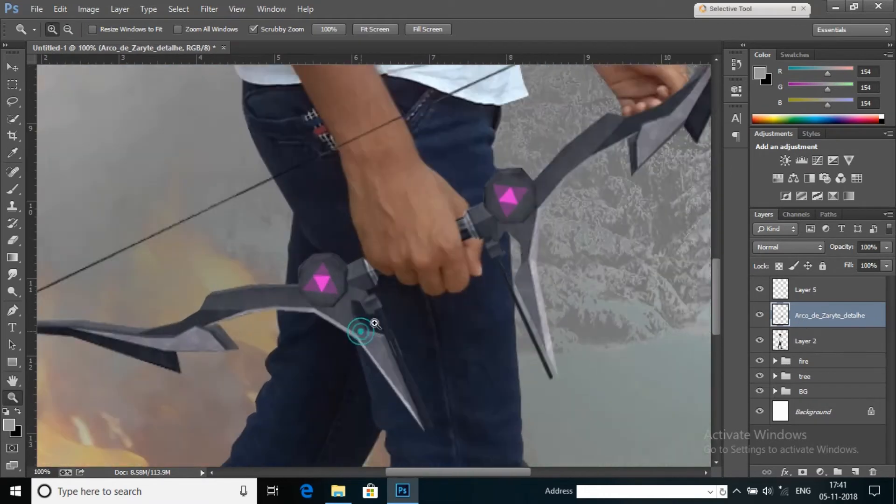
- Add a new layer above Layer 5 and choose a soft round black brush at 100% opacity
click(757, 290)
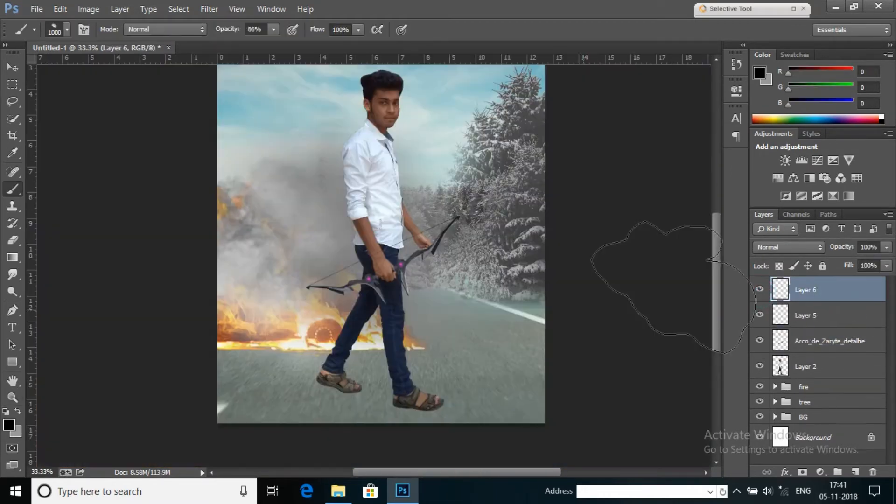
drag(228, 29, 287, 42)
right_click(366, 249)
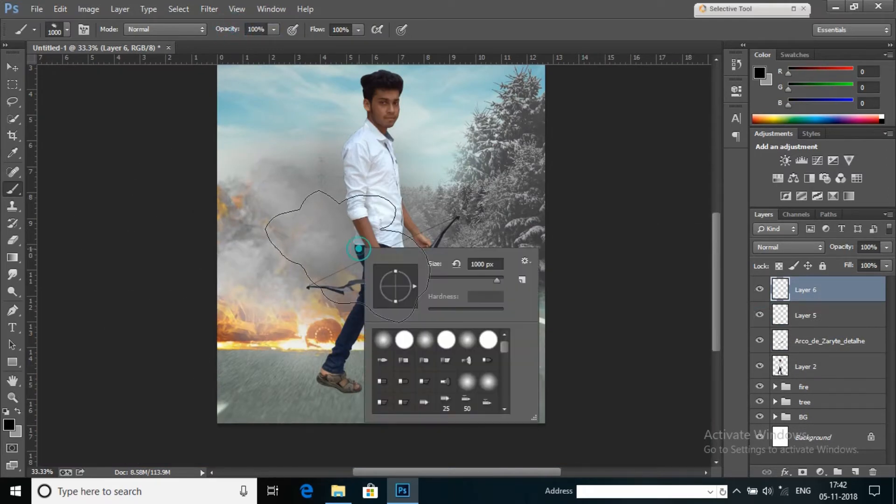
double_click(468, 340)
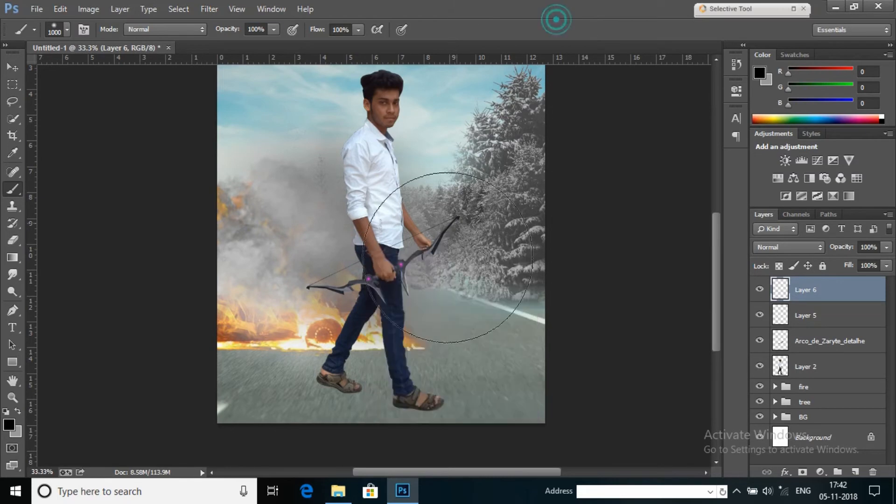
- Shade the bow grip beside the fingers on Layer 6 with a 20 px brush at 13% opacity, and move Layer 6 below Layer 5
key(bracketleft)
key(ctrl+plus)
key(ctrl+plus)
key(ctrl+plus)
key(ctrl+plus)
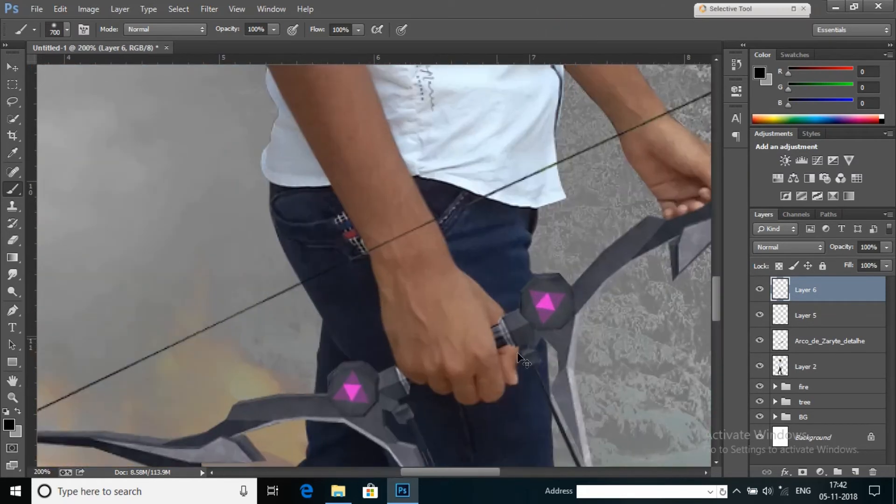
mouse_move(498, 356)
mouse_down()
mouse_move(442, 322)
mouse_move(445, 310)
mouse_up()
key(bracketleft)
key(bracketleft)
key(bracketleft)
key(bracketleft)
key(bracketleft)
key(bracketleft)
key(bracketleft)
key(bracketleft)
key(ctrl+z)
drag(231, 31, 168, 47)
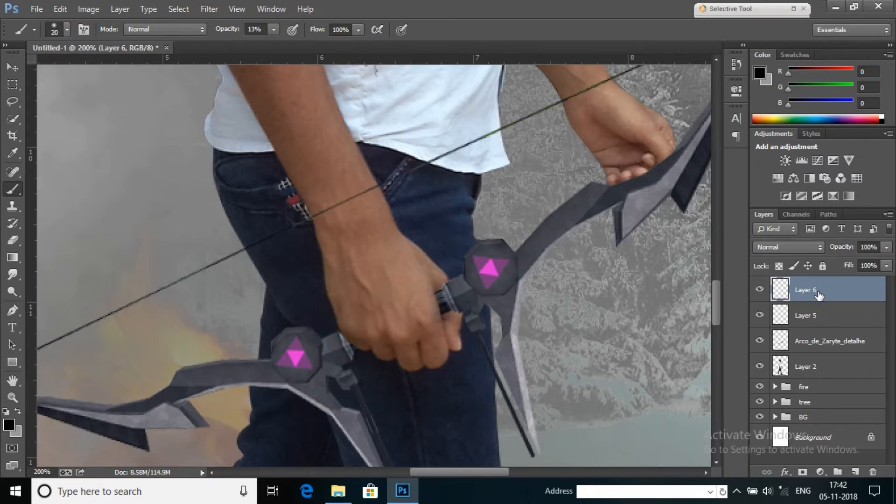
drag(819, 295, 826, 326)
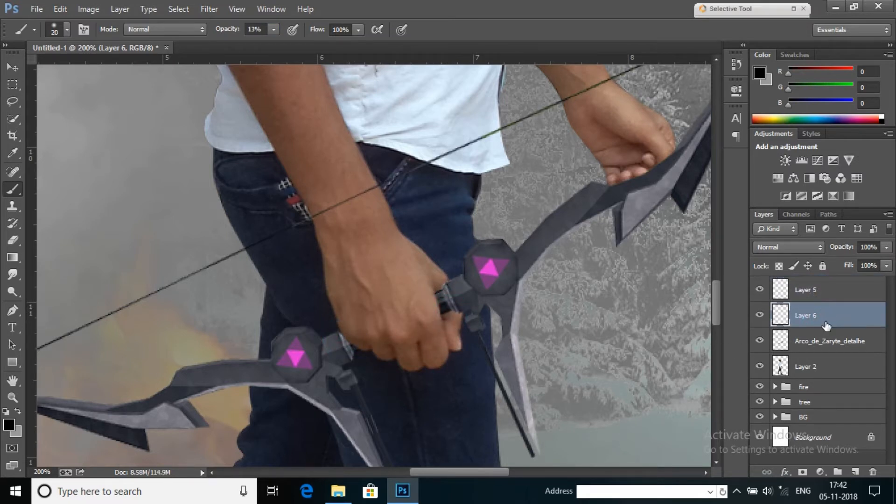
- Group Layer 2, the bow layer, Layer 6 and Layer 5 into a group named "model"
click(14, 399)
right_click(393, 312)
click(401, 316)
right_click(417, 236)
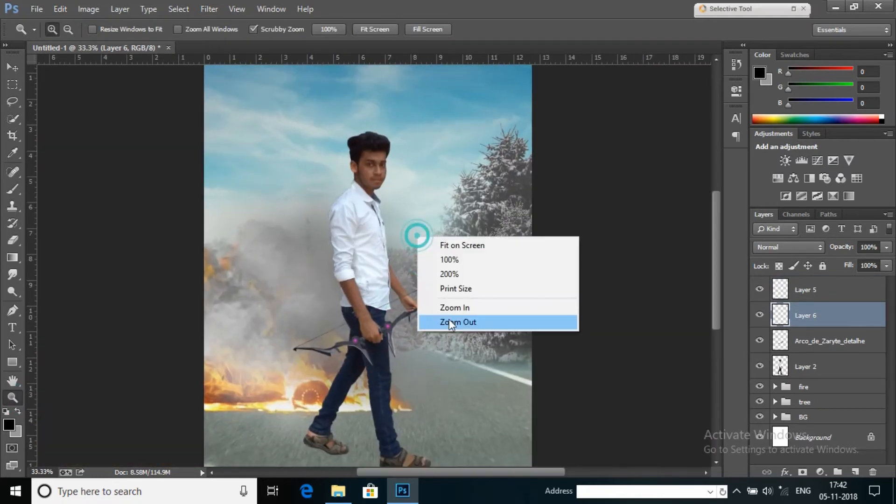
click(451, 322)
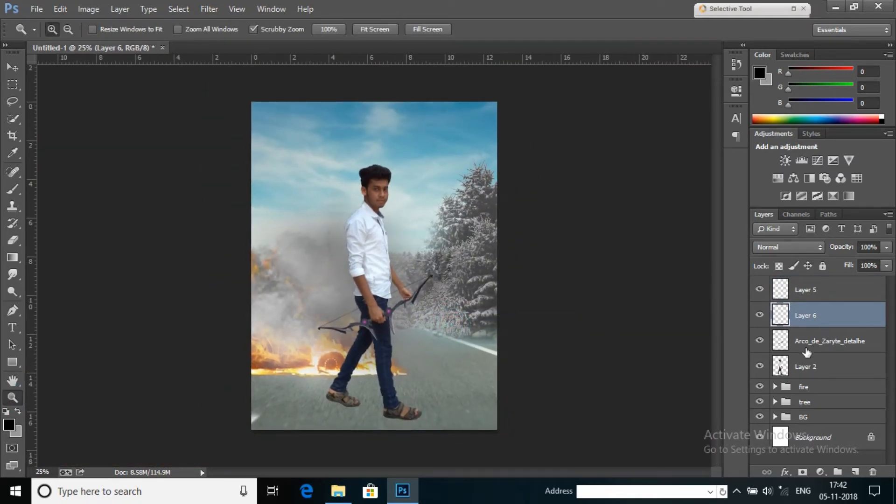
click(806, 369)
shift+click(824, 290)
right_click(824, 290)
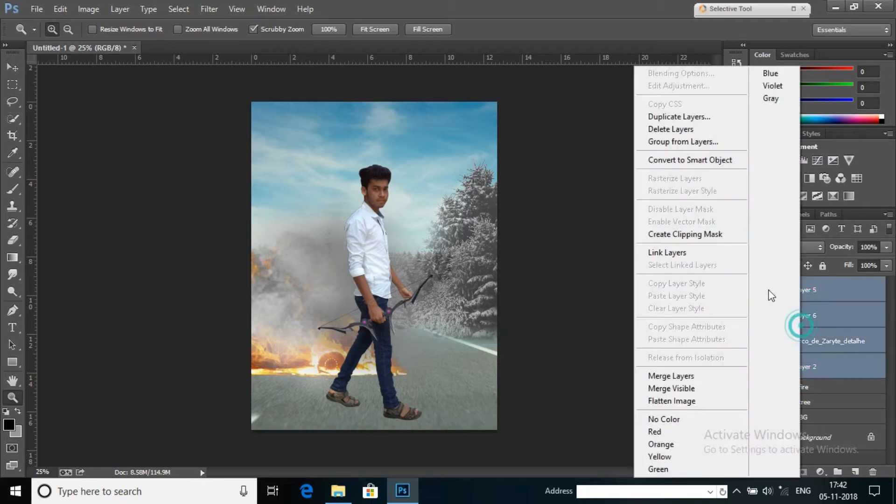
click(680, 147)
text(mod)
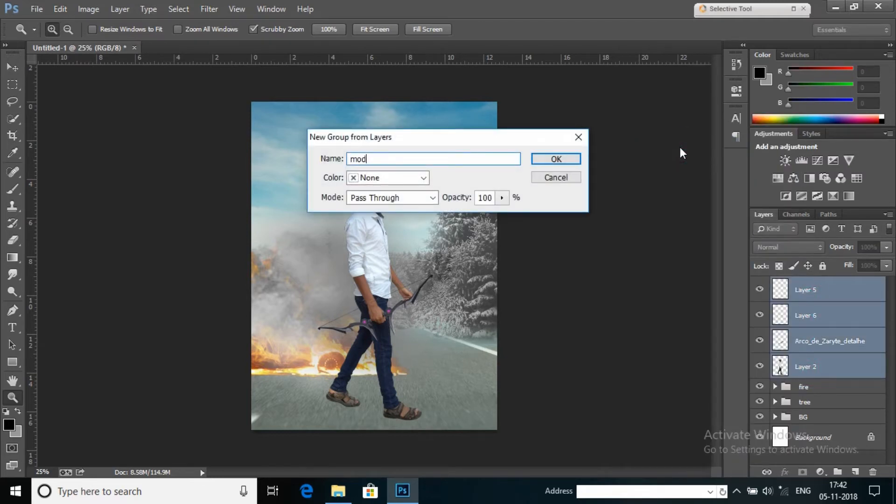
text(el)
click(574, 160)
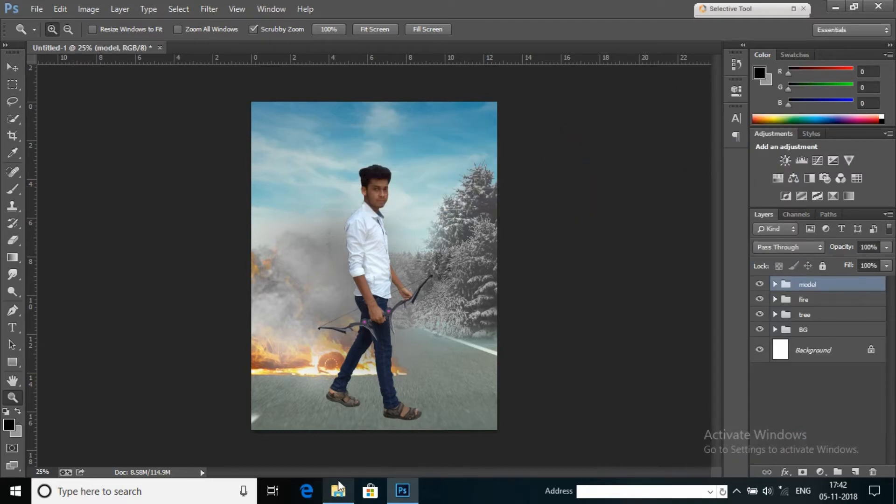
- Place the arrow image from the file folder into the composite above the model group
click(419, 236)
right_click(381, 201)
click(421, 293)
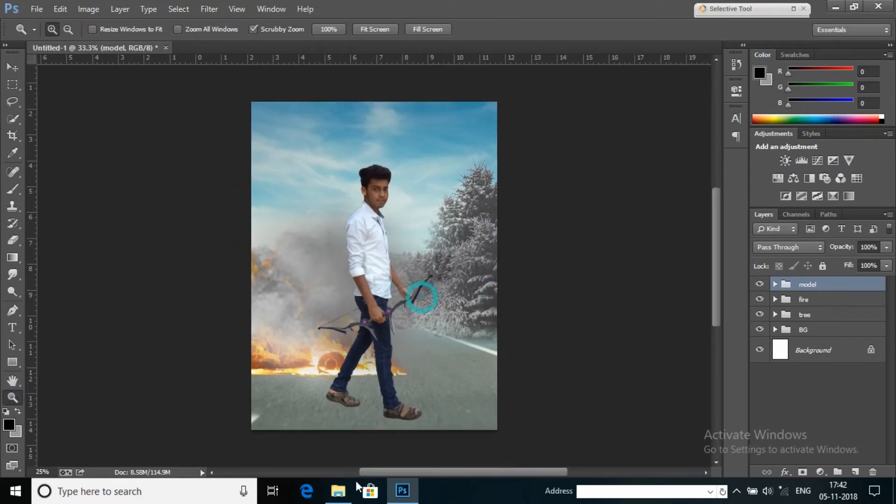
click(340, 491)
drag(300, 191, 101, 222)
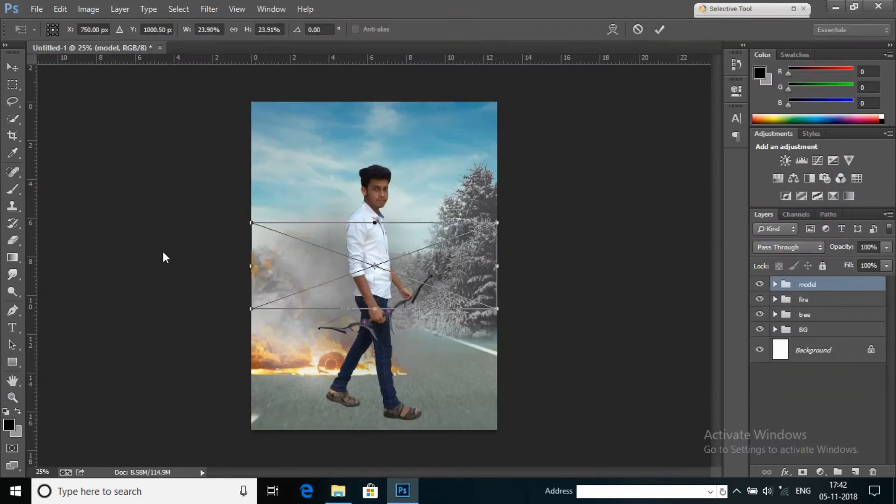
- Flip the placed arrow horizontally and vertically, scale it to about 13%, and rotate it to about -162° across the man's torso
right_click(460, 251)
click(482, 444)
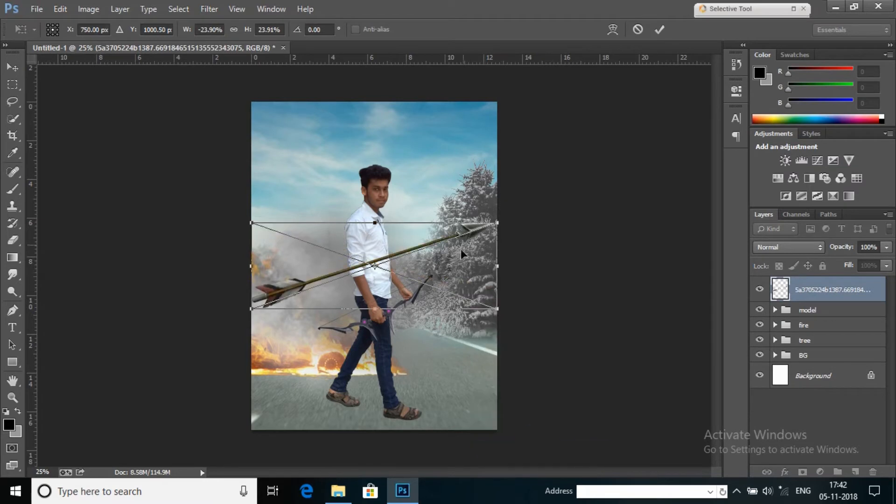
right_click(461, 248)
click(504, 260)
drag(424, 260, 448, 230)
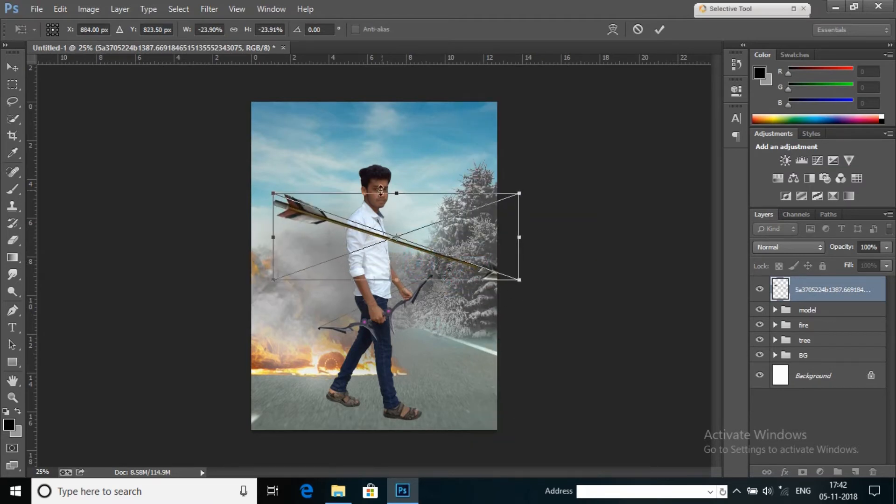
drag(518, 195, 429, 282)
drag(375, 271, 418, 254)
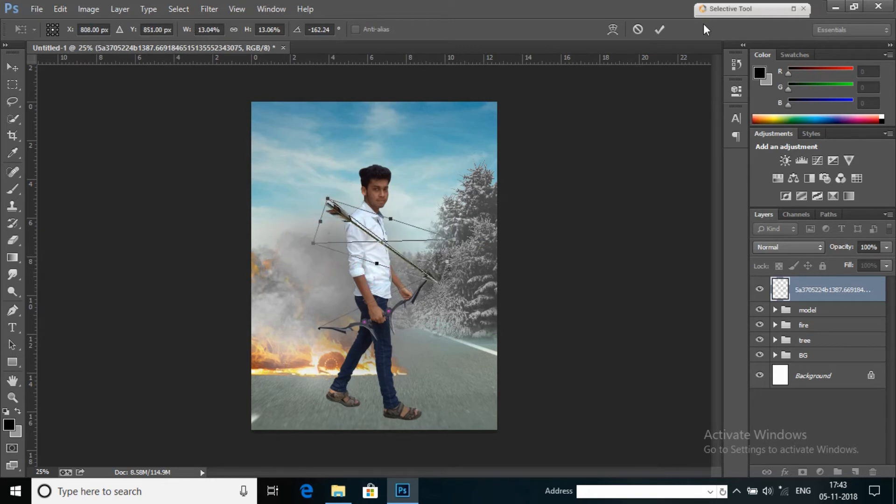
- Move the arrow layer below Layer 2 in the model group, scaled to about 9% and rotated to about -138.6° behind the shoulder
click(776, 310)
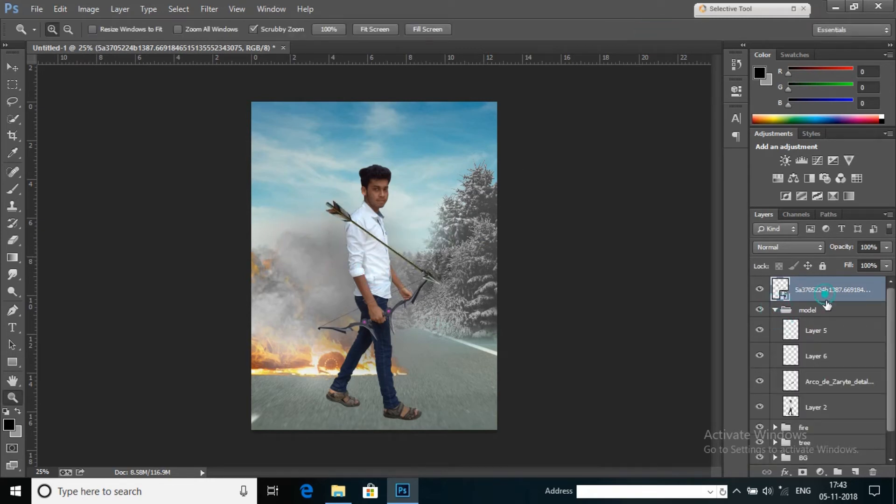
drag(826, 302, 871, 419)
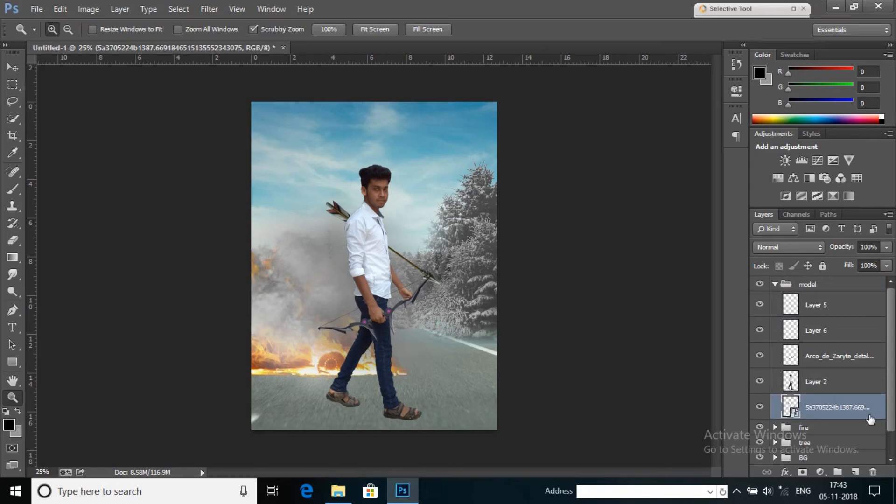
click(321, 241)
key(ctrl+t)
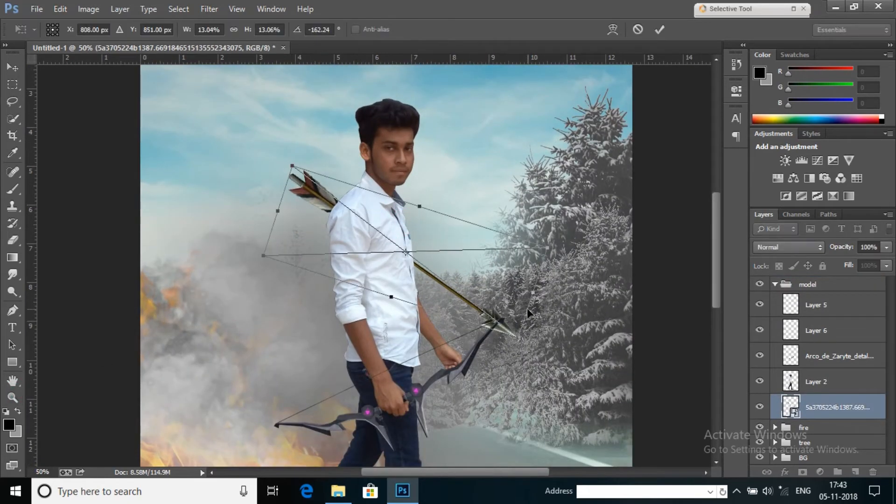
drag(550, 248, 456, 273)
drag(486, 255, 497, 320)
drag(390, 296, 391, 292)
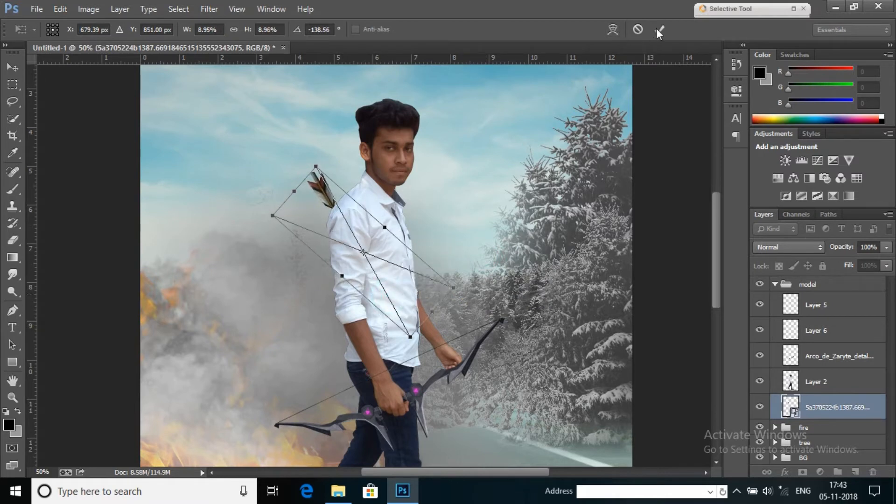
click(660, 29)
- Duplicate the arrow slightly to the right behind the shoulder and rotate the copy to about -135.2°
key(z)
click(12, 68)
drag(337, 221, 353, 226)
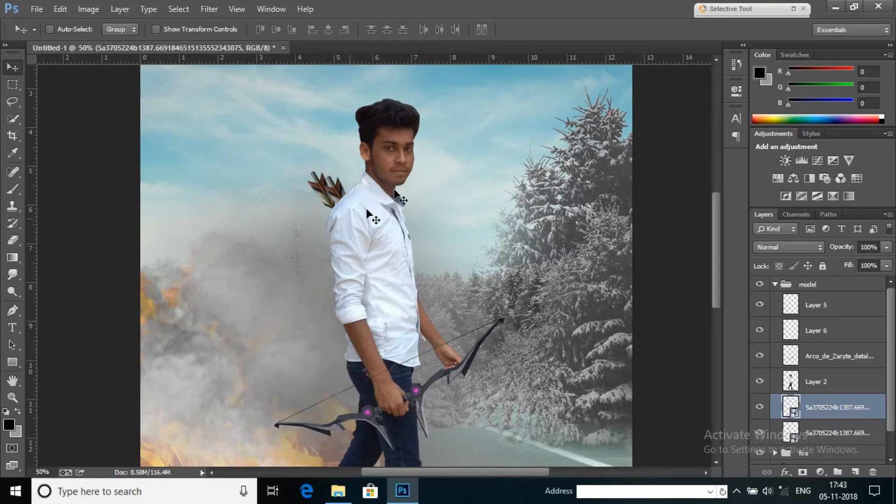
key(ctrl+t)
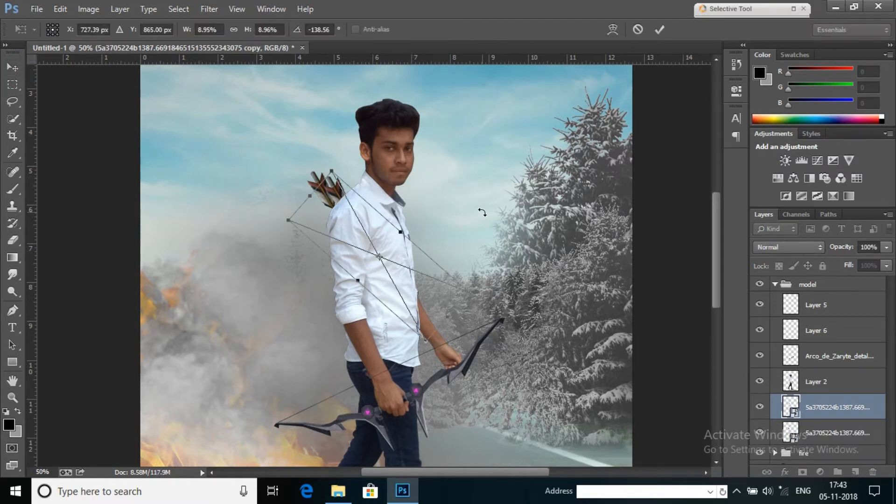
drag(480, 210, 486, 206)
key(shift+Left)
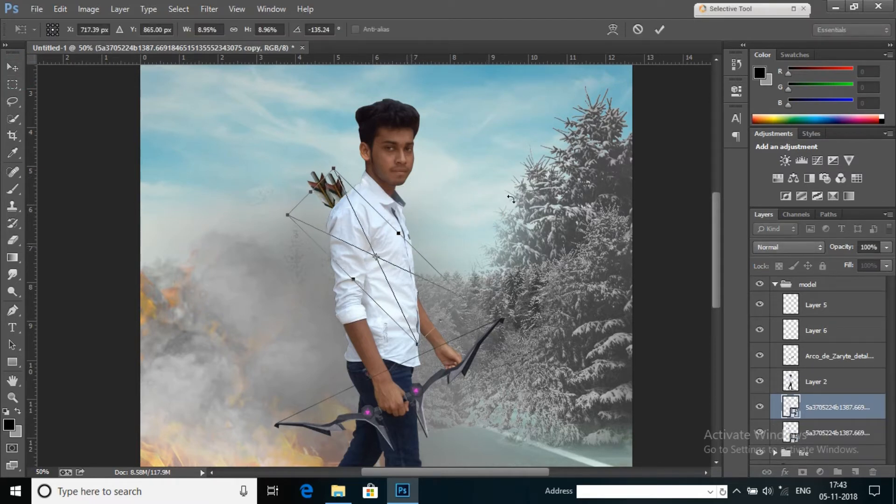
click(667, 37)
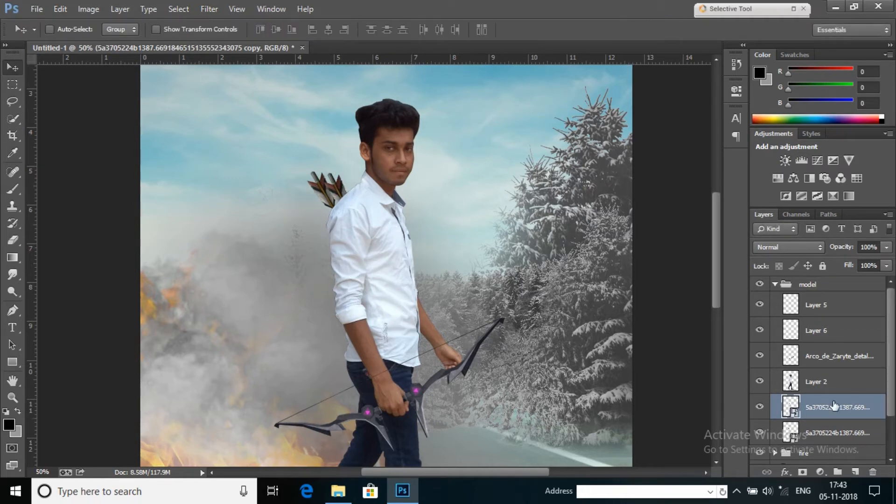
- Rasterize both arrow layers
ctrl+click(835, 433)
right_click(836, 432)
click(686, 199)
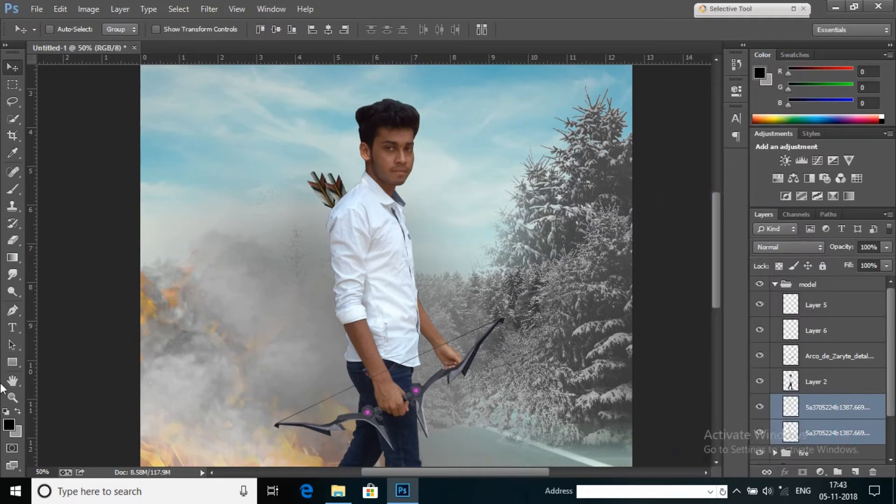
- Merge all the layers inside the model group, from Layer 5 down to the two arrow layers, into one layer
click(13, 397)
click(379, 226)
right_click(425, 215)
click(434, 224)
right_click(389, 211)
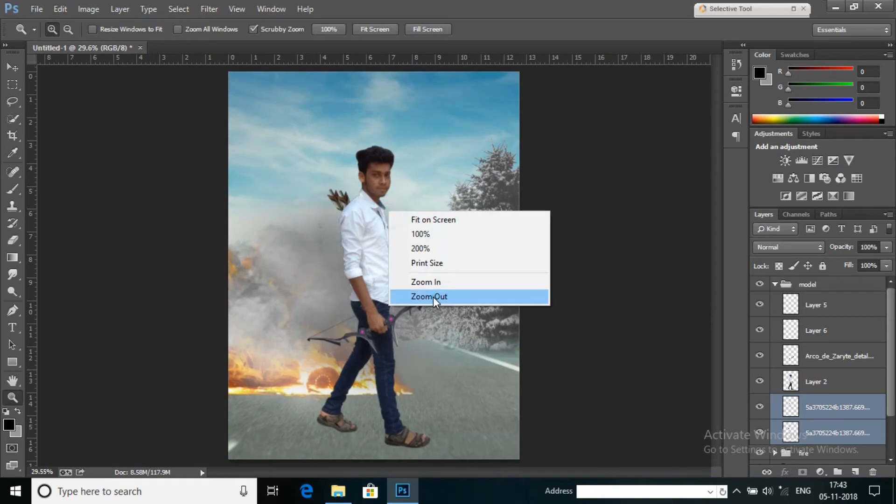
click(434, 297)
click(402, 282)
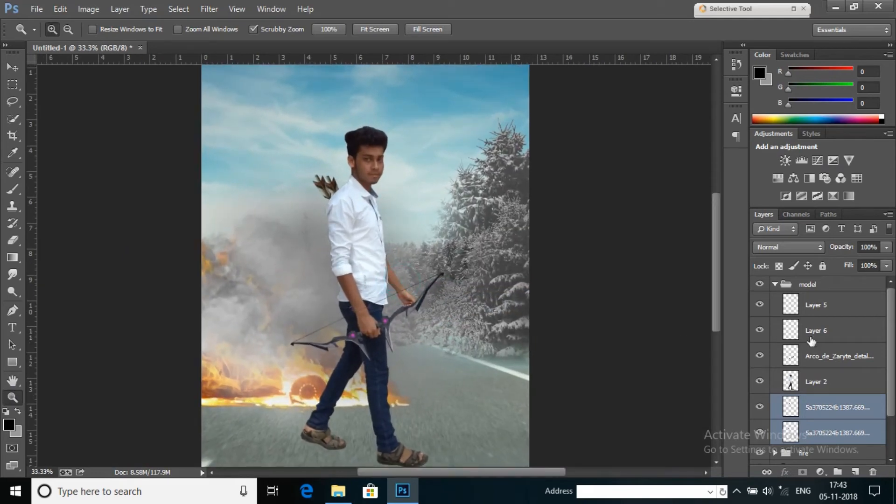
click(814, 310)
shift+click(835, 433)
right_click(812, 380)
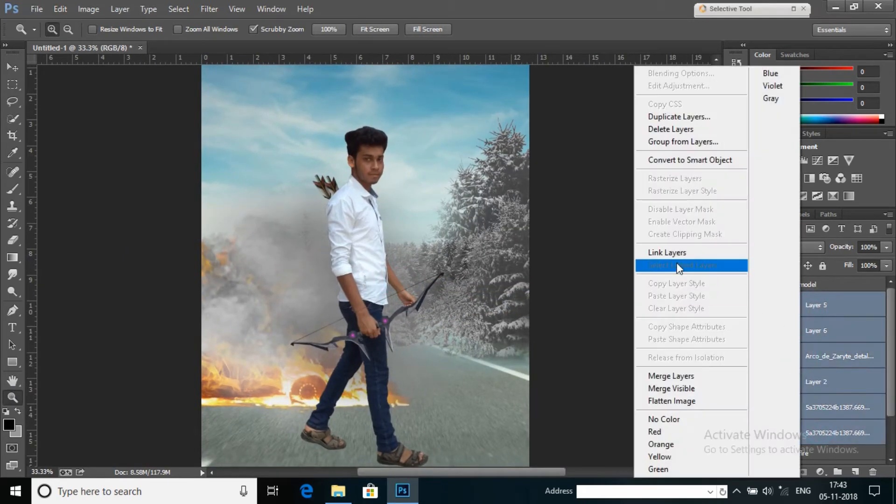
click(674, 376)
- Start a Selective Color adjustment on the merged model layer and set Black to -41% for the Reds
click(470, 306)
right_click(382, 239)
click(410, 251)
right_click(351, 200)
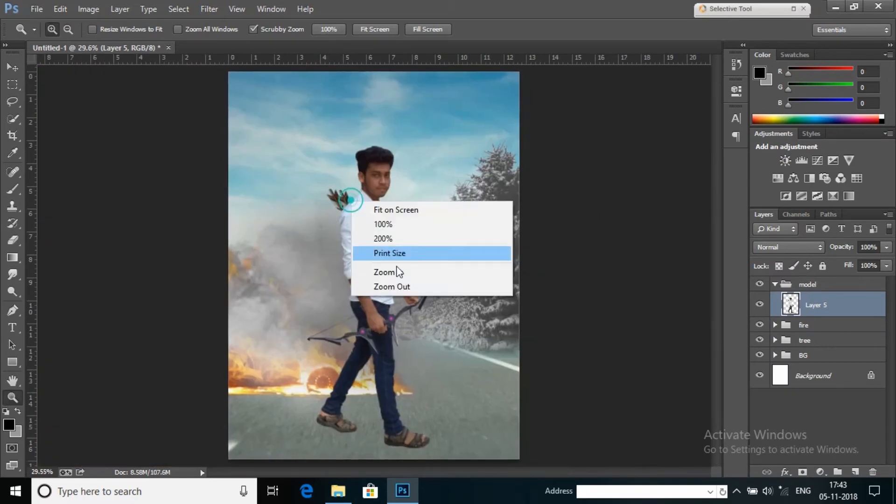
click(398, 272)
right_click(470, 225)
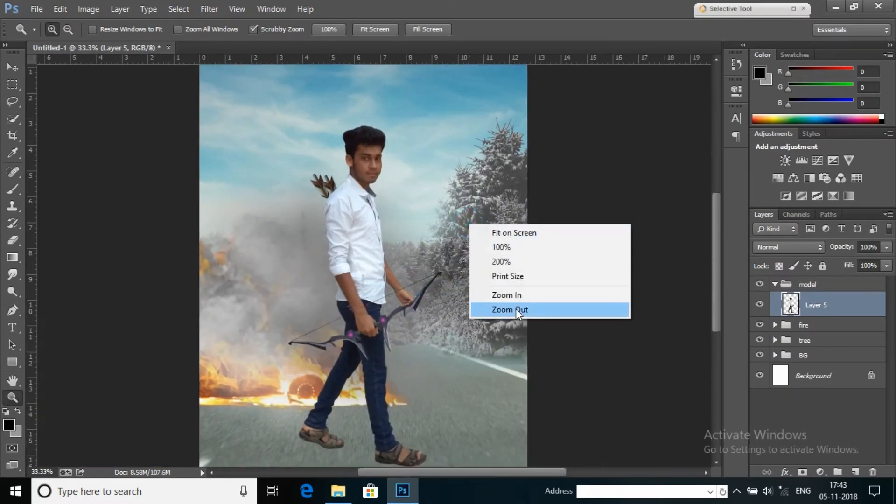
click(516, 309)
click(93, 9)
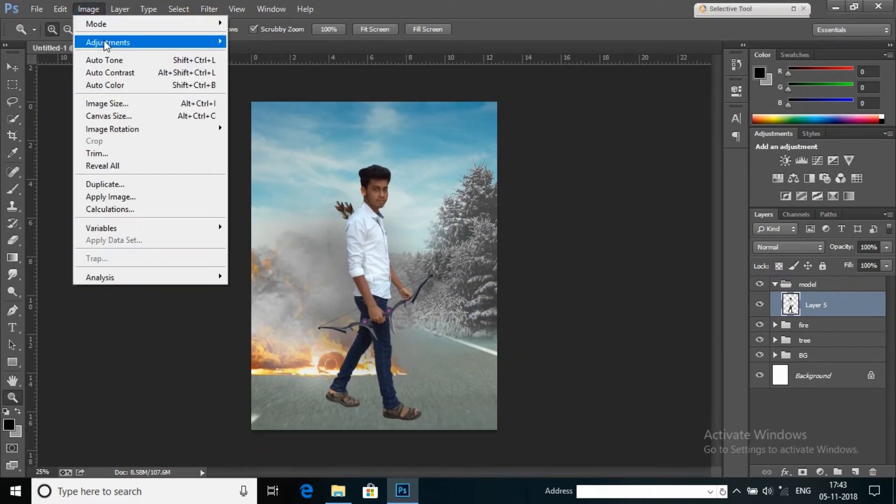
mouse_move(120, 40)
click(280, 240)
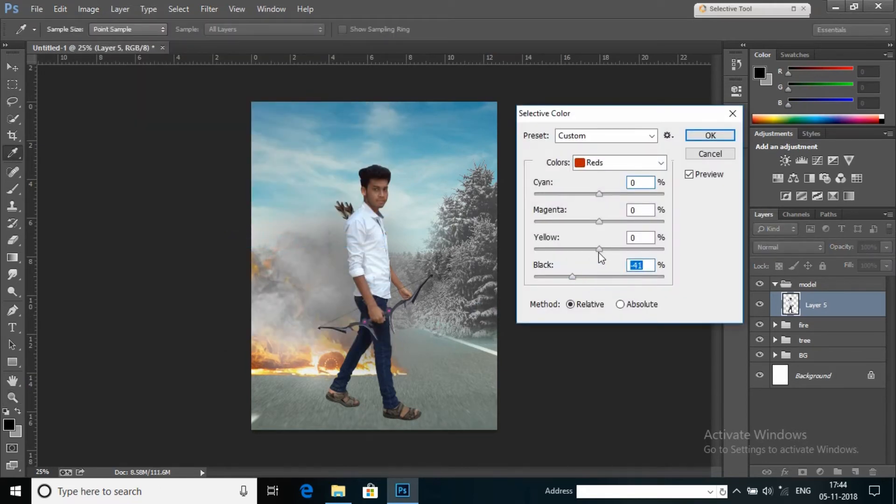
- Set Black to -19% for the Yellows, compare the preview, and apply the Selective Color adjustment
click(612, 163)
click(614, 179)
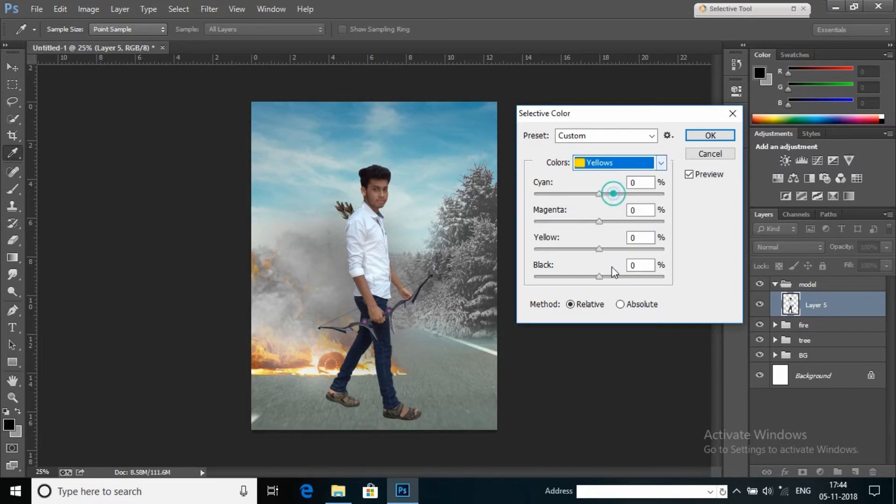
drag(600, 276, 589, 275)
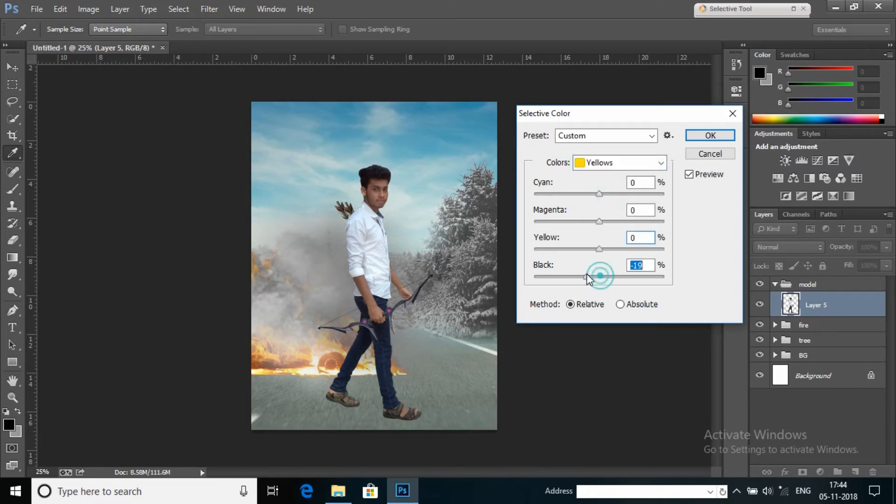
click(689, 174)
click(690, 174)
click(702, 136)
- Add a new layer below Layer 5 and paint black contact shadows under both sandals with a 20 px brush at 17% opacity
click(394, 205)
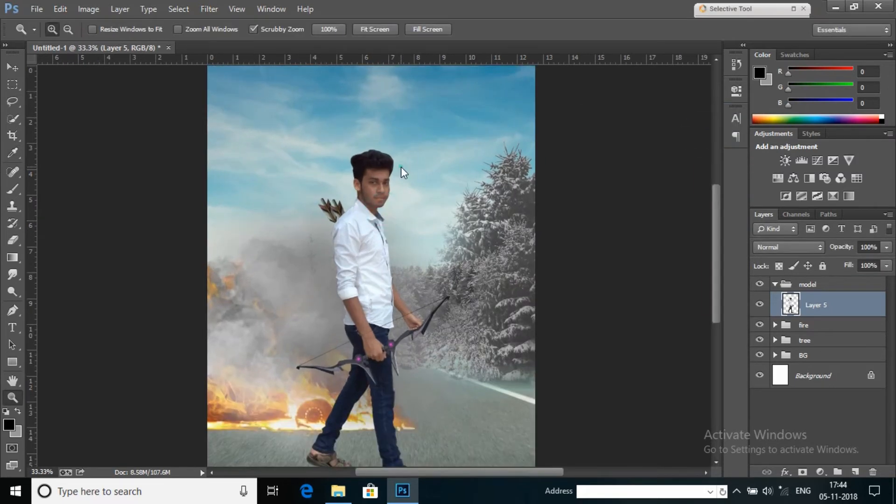
right_click(402, 167)
click(446, 255)
click(379, 312)
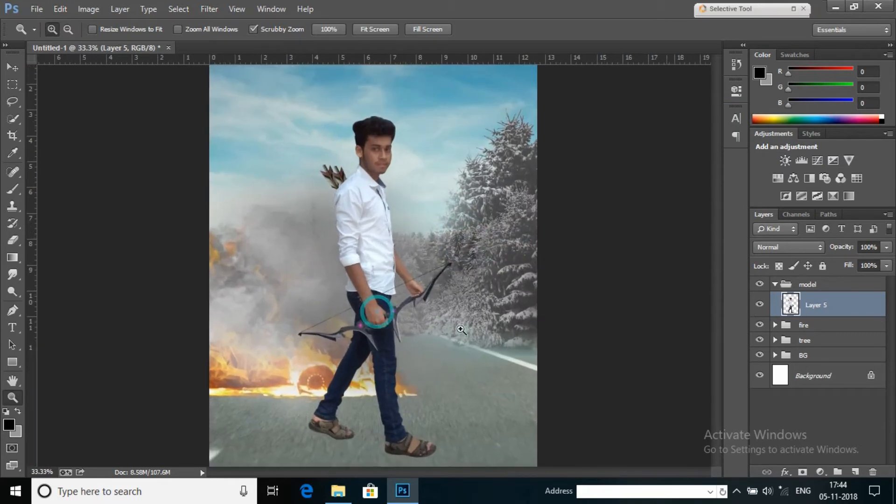
click(444, 235)
drag(418, 418, 445, 238)
click(386, 369)
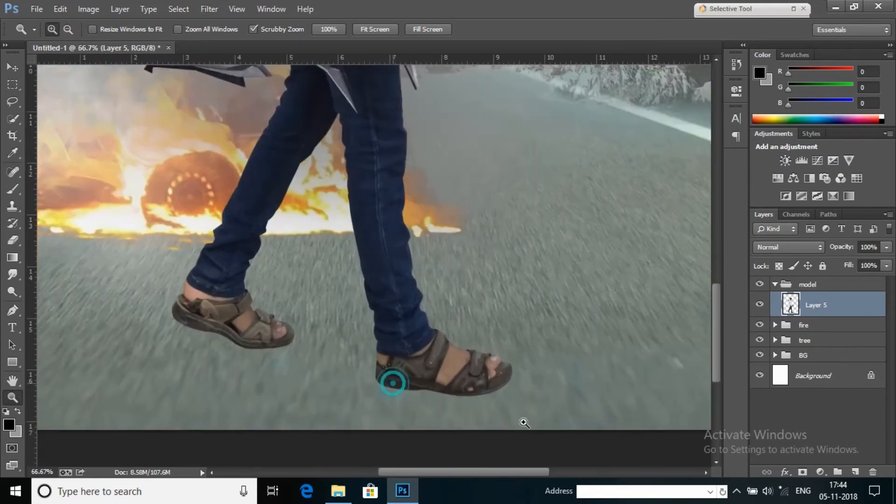
drag(520, 420, 533, 347)
click(855, 472)
drag(819, 309, 771, 322)
click(13, 189)
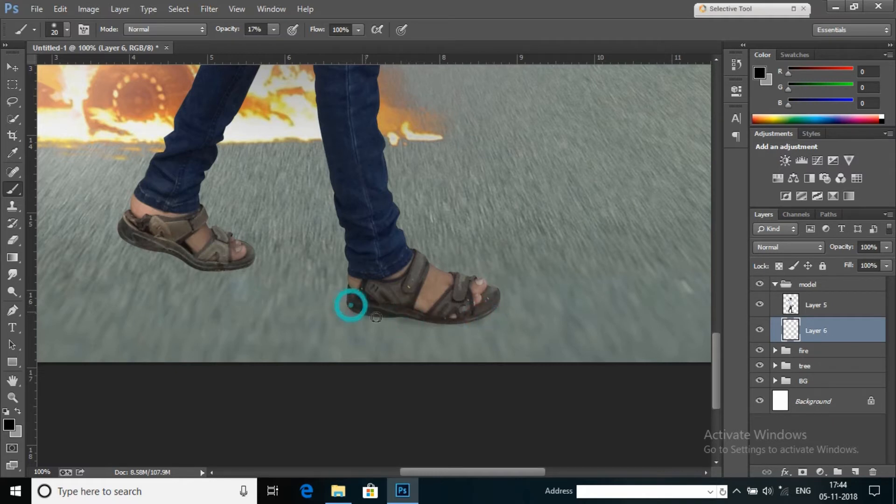
drag(376, 318, 427, 316)
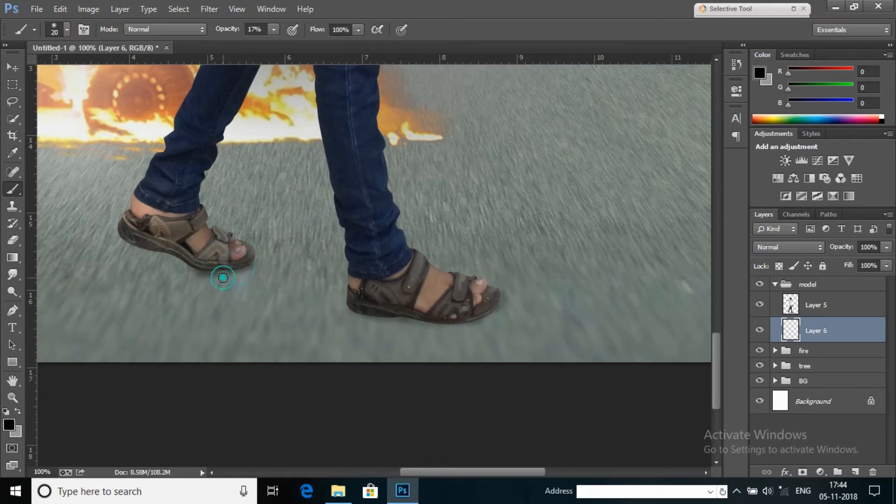
- Add another layer above Layer 6 and paint a soft black shadow on the road around the feet with a 150 px brush
click(857, 471)
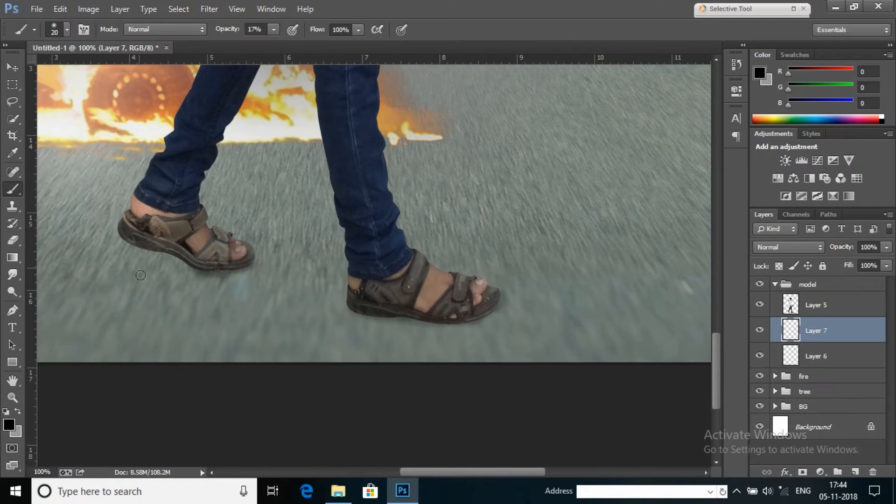
key(bracketright)
key(bracketright)
key(bracketright)
key(bracketright)
key(bracketright)
key(bracketright)
key(ctrl+minus)
key(ctrl+minus)
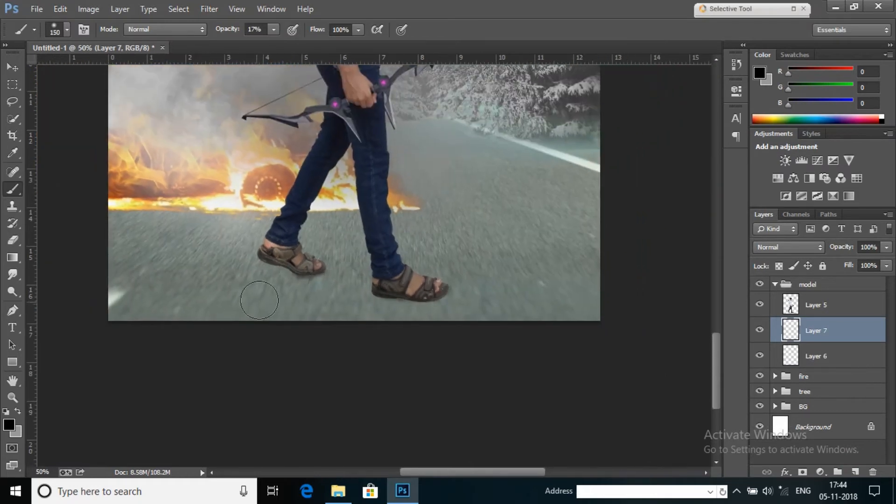
mouse_move(275, 276)
mouse_down()
mouse_move(254, 280)
mouse_move(276, 297)
mouse_move(300, 295)
mouse_move(320, 312)
mouse_move(255, 309)
mouse_move(430, 312)
mouse_move(395, 305)
mouse_move(383, 324)
mouse_move(403, 303)
mouse_move(428, 303)
mouse_move(380, 292)
mouse_move(331, 321)
mouse_move(322, 302)
mouse_move(349, 338)
mouse_move(348, 265)
mouse_up()
- Enlarge the brush to about 500 px and darken the road along the image's lower edge beneath the man's feet
key(bracketright)
key(bracketright)
key(bracketright)
key(bracketright)
key(bracketright)
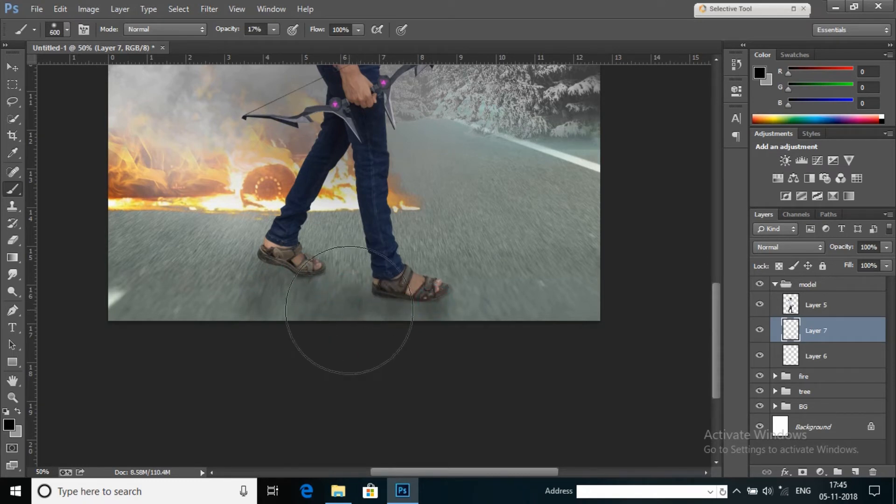
click(340, 313)
click(280, 313)
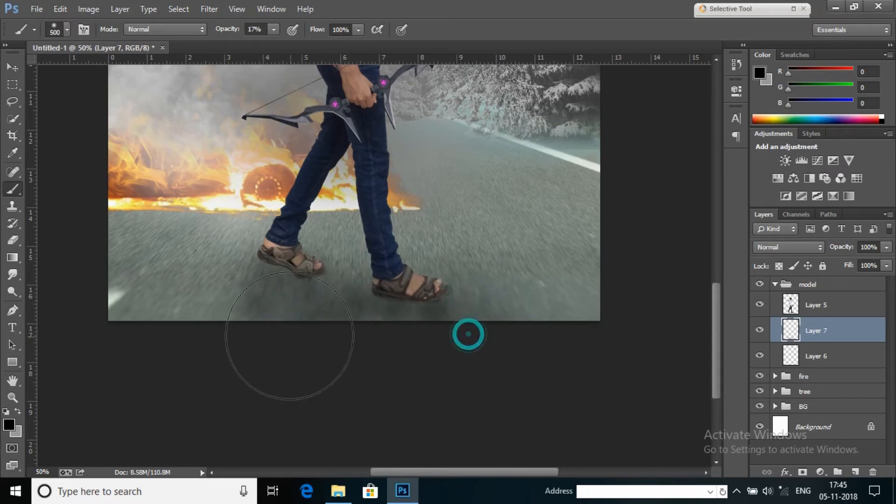
- Examine the whole composite with the foot shadows, and check the man's face and upper body up close
click(12, 397)
right_click(351, 241)
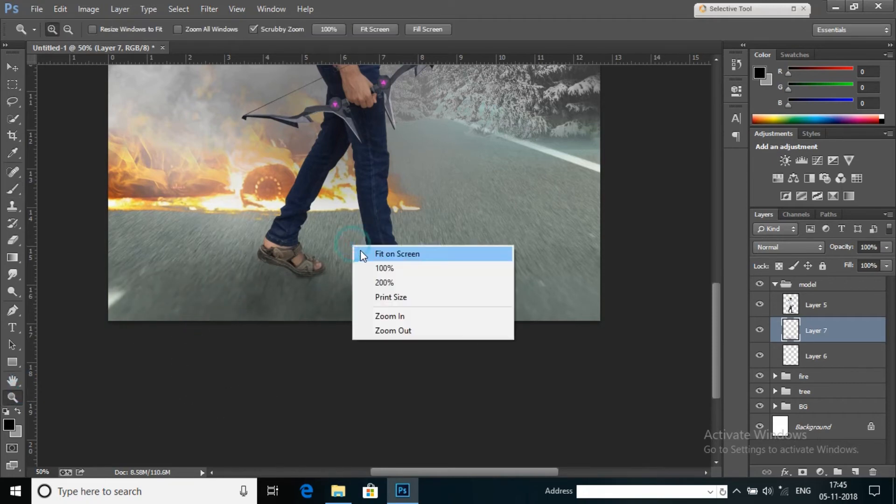
click(378, 253)
right_click(380, 185)
click(411, 286)
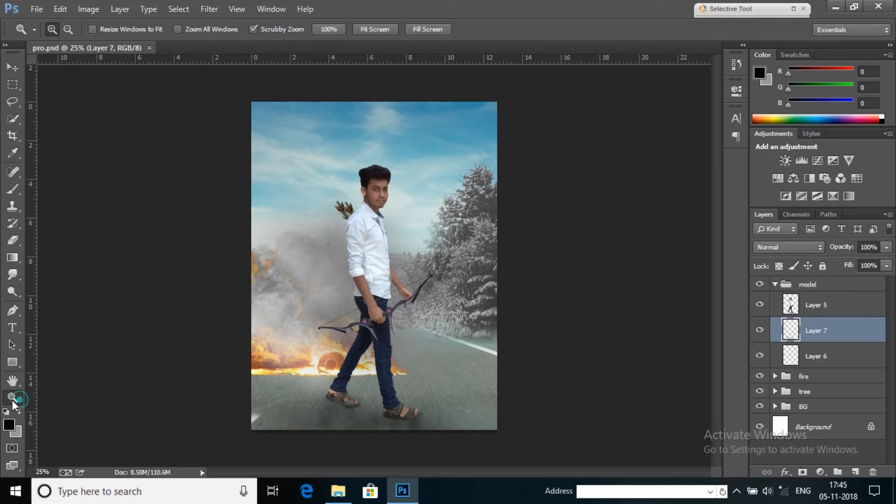
click(311, 333)
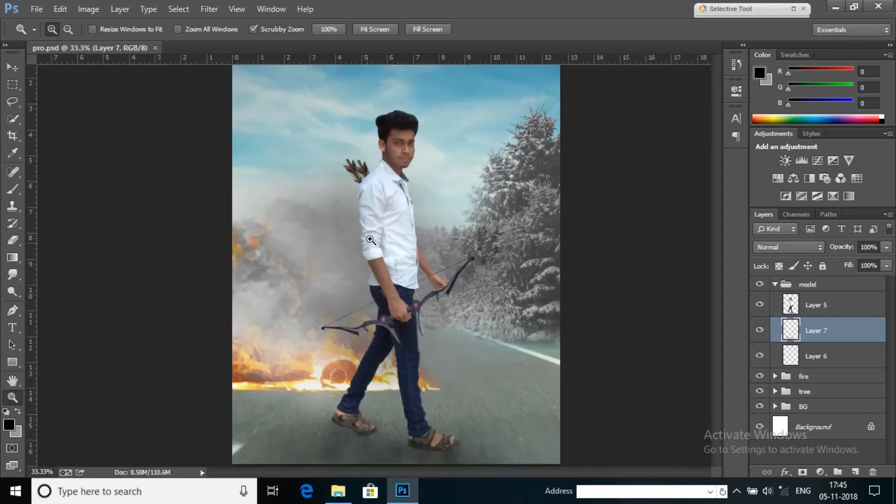
click(371, 250)
right_click(390, 218)
click(436, 303)
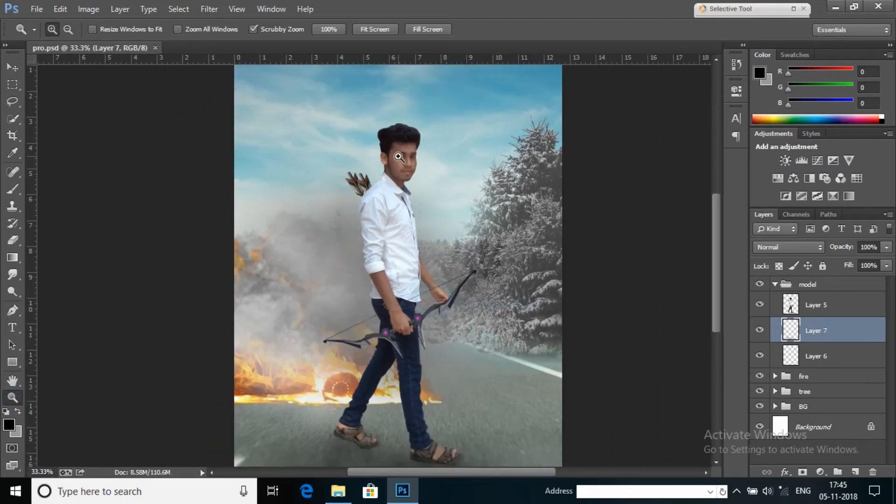
click(400, 223)
click(400, 223)
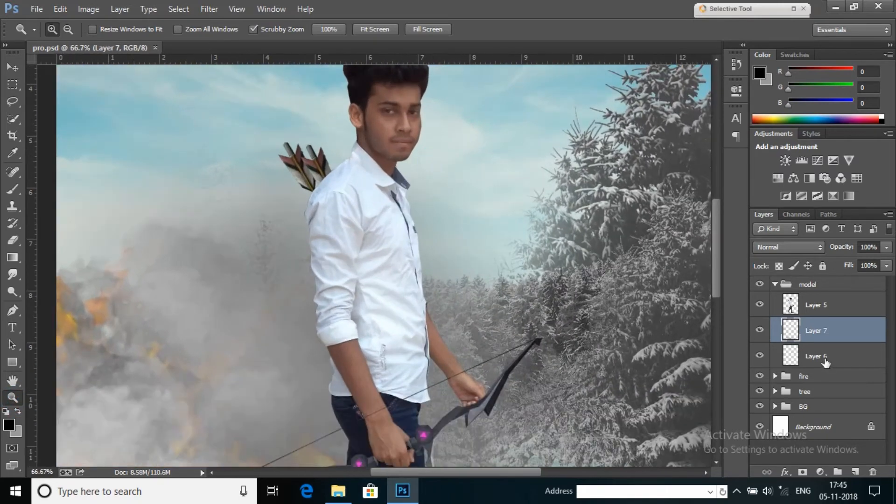
click(458, 199)
click(857, 313)
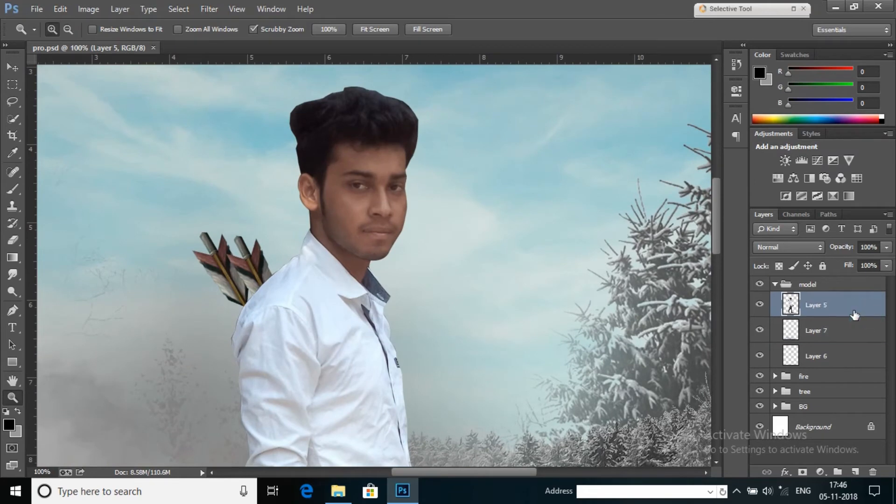
right_click(854, 315)
click(727, 107)
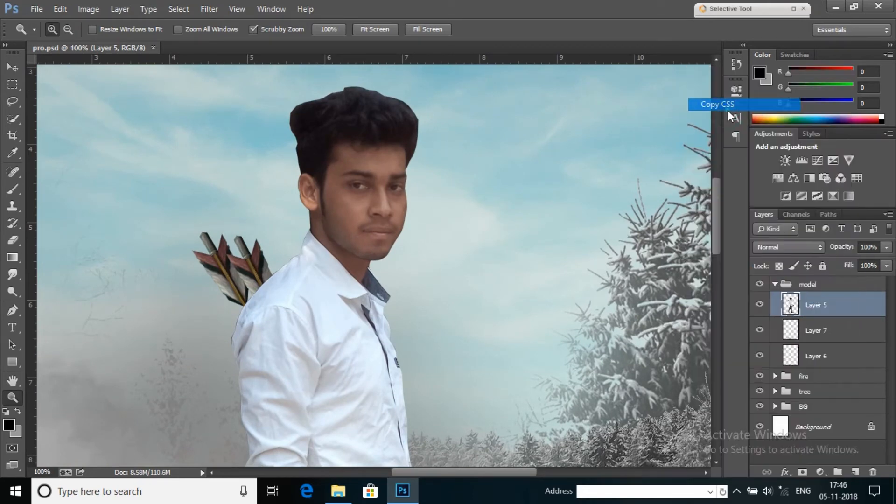
click(738, 66)
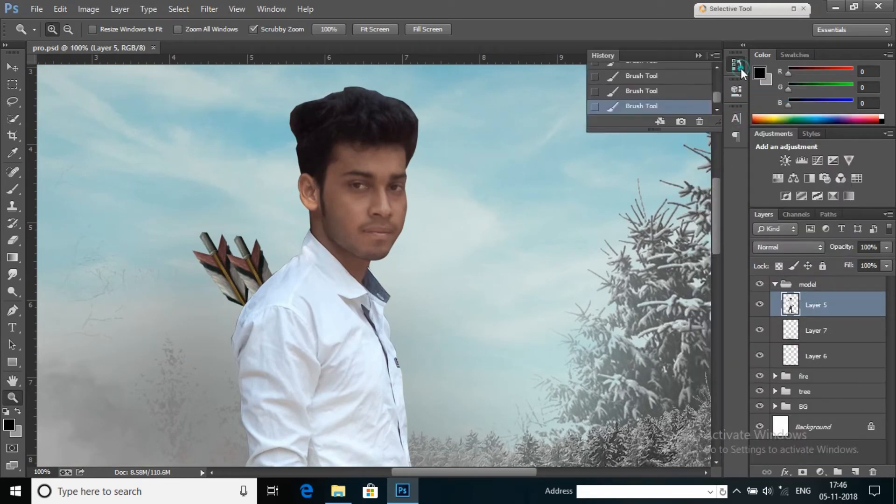
click(732, 64)
right_click(810, 305)
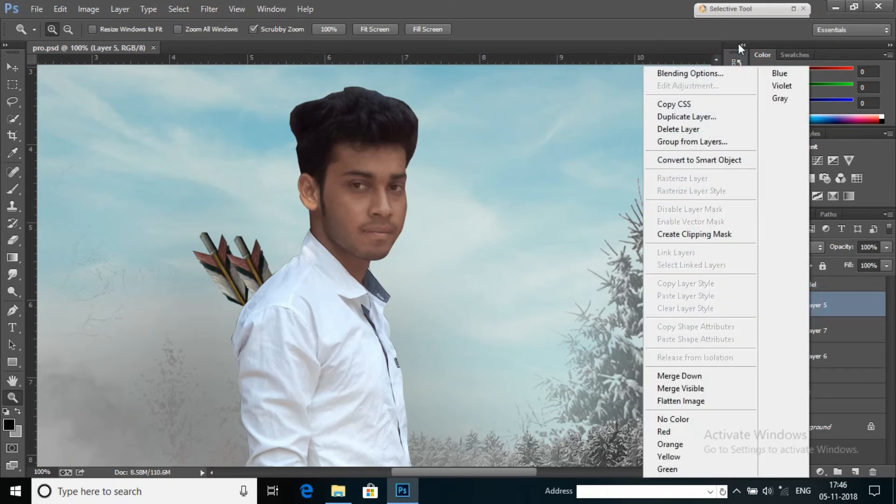
click(659, 10)
- Duplicate Layer 5 within pro.psd as Layer 5 copy
right_click(825, 309)
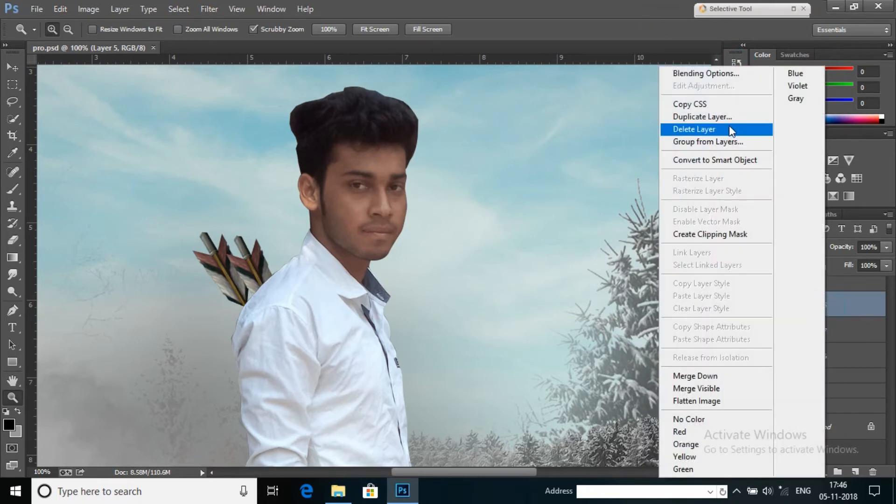
click(726, 117)
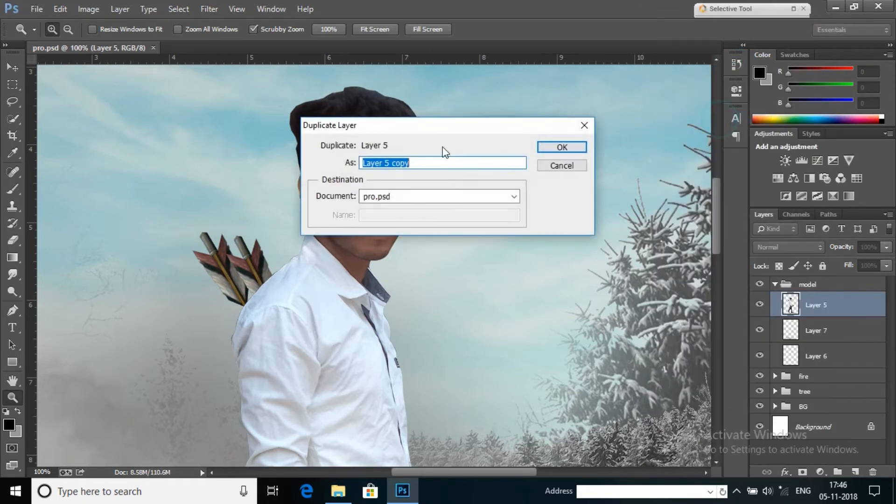
click(562, 147)
- Apply the Imagenomic Noiseware filter with the Default preset to Layer 5 copy, checking the man in the preview
click(209, 9)
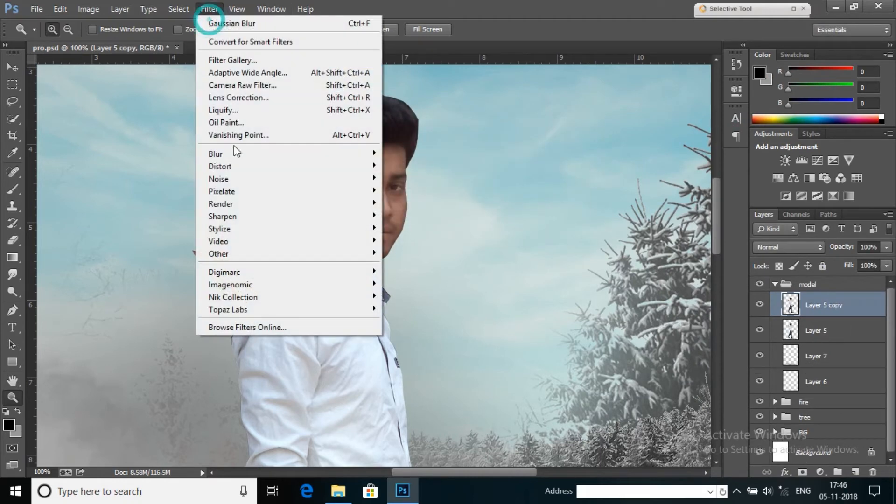
mouse_move(262, 284)
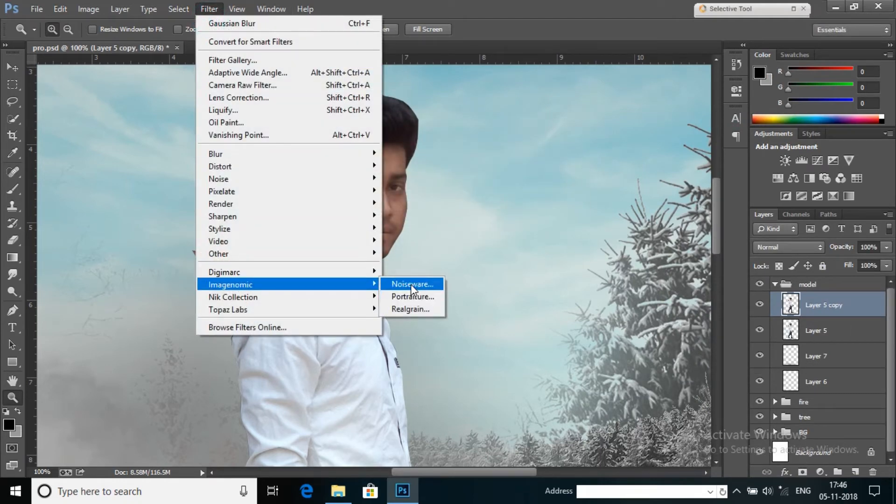
click(411, 284)
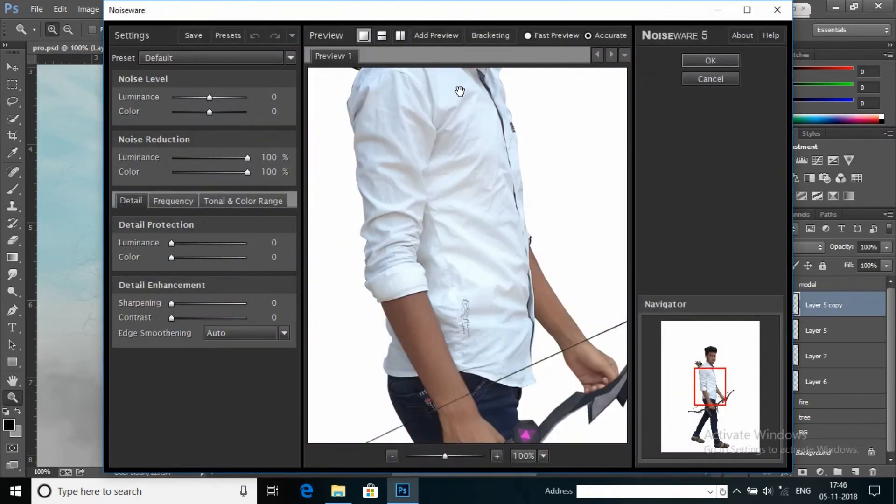
drag(513, 133, 483, 388)
click(704, 61)
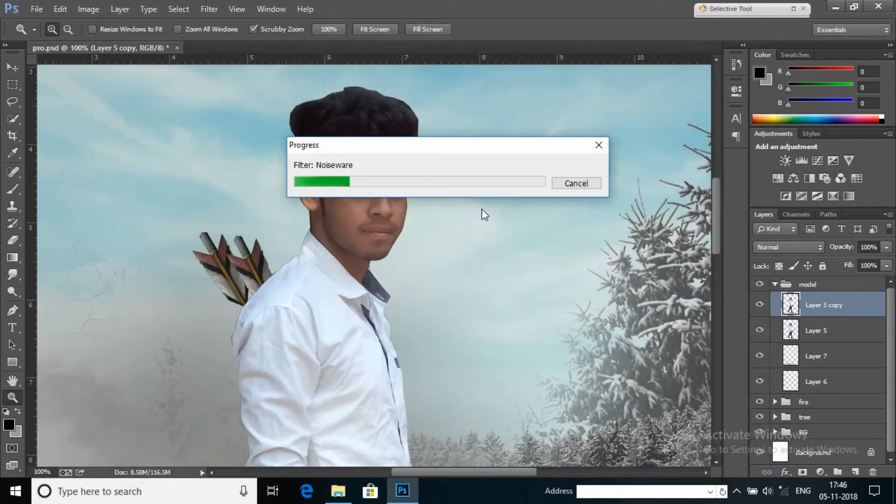
- Load the outline of Layer 5 copy as a selection, with the man's face and hair in close view
click(334, 132)
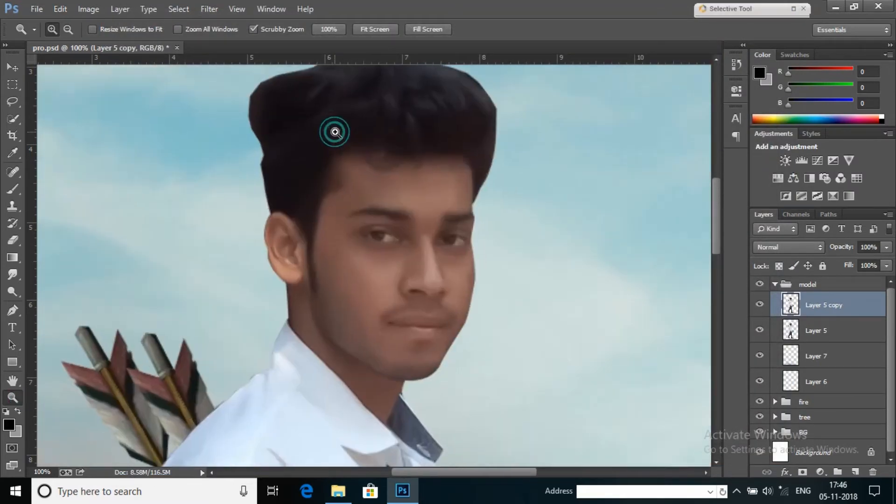
drag(351, 184, 340, 259)
ctrl+click(799, 316)
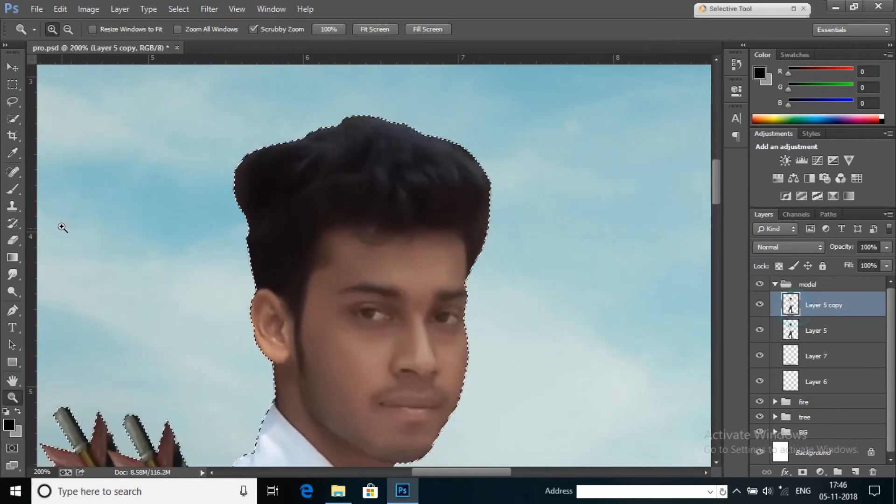
- Erase the smoothing over the man's facial details on Layer 5 copy with the Eraser at 6 px
click(14, 241)
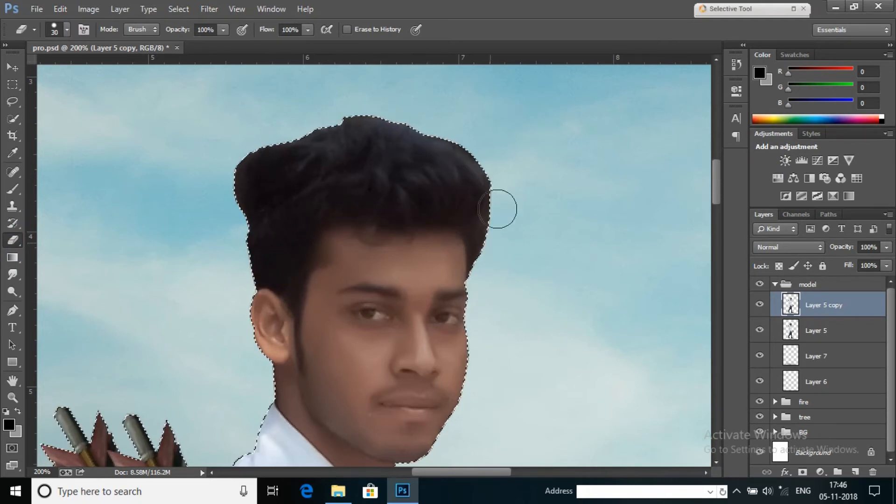
key(bracketleft)
key(bracketleft)
key(bracketleft)
key(bracketleft)
key(bracketleft)
key(bracketleft)
key(bracketleft)
key(bracketleft)
drag(406, 314, 423, 234)
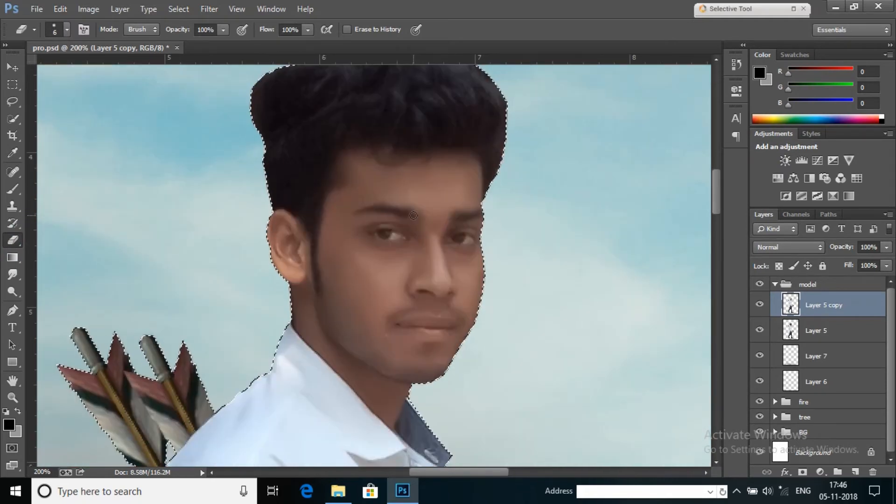
drag(291, 395, 370, 222)
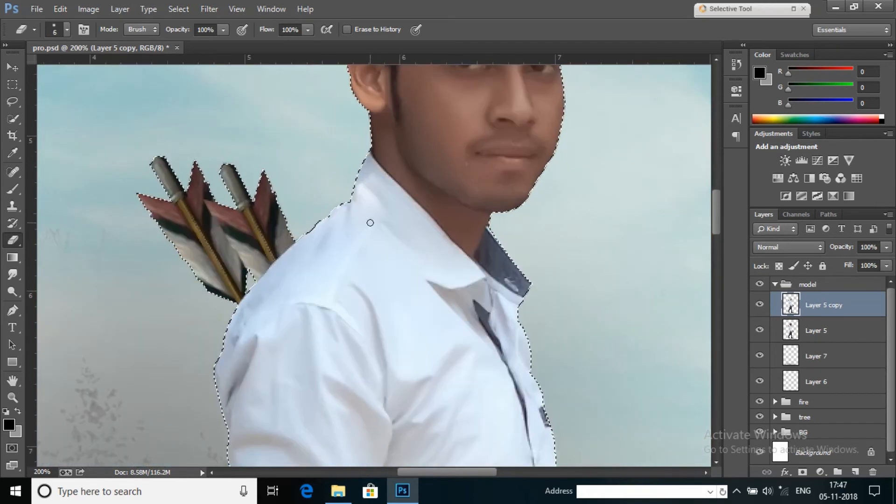
- Erase the smoothed shirt from Layer 5 copy with the Eraser enlarged to 80 px
key(bracketright)
key(bracketright)
key(bracketright)
key(bracketright)
key(bracketright)
key(bracketright)
key(bracketright)
key(bracketright)
key(bracketright)
key(bracketright)
key(bracketright)
key(bracketright)
key(bracketright)
key(bracketright)
key(bracketright)
drag(360, 380, 354, 242)
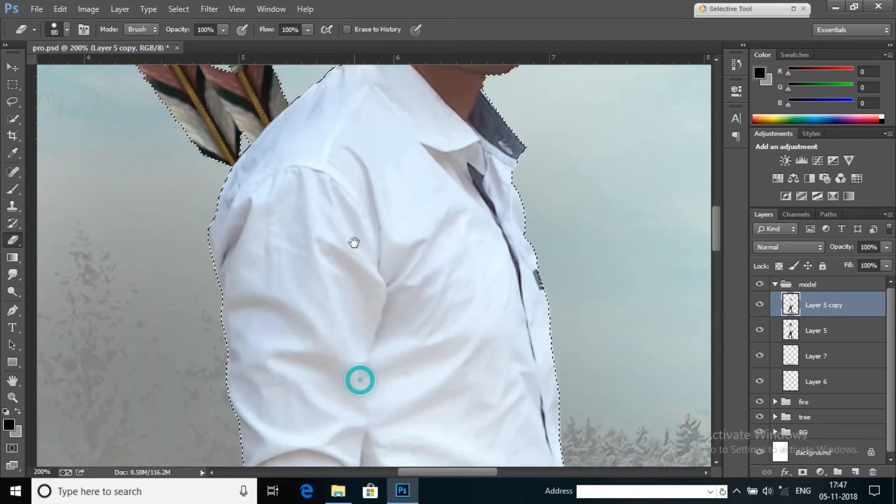
drag(348, 314, 331, 194)
drag(455, 355, 433, 177)
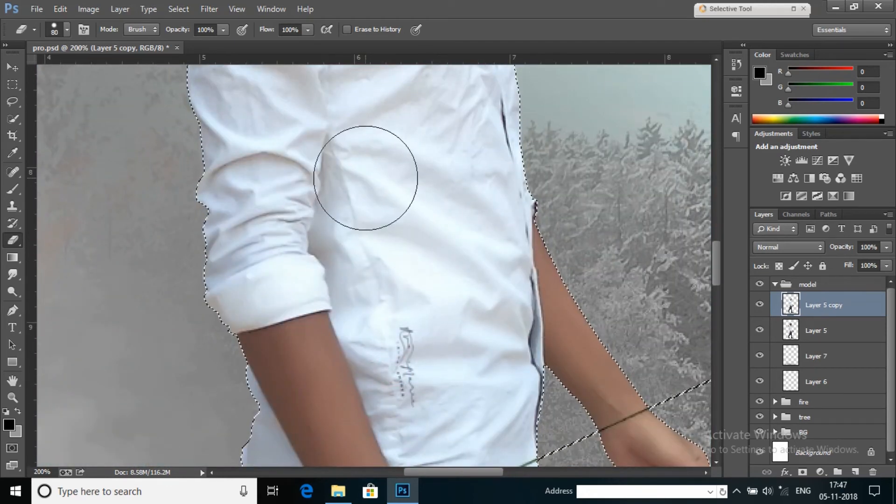
scroll(298, 280, down, 5)
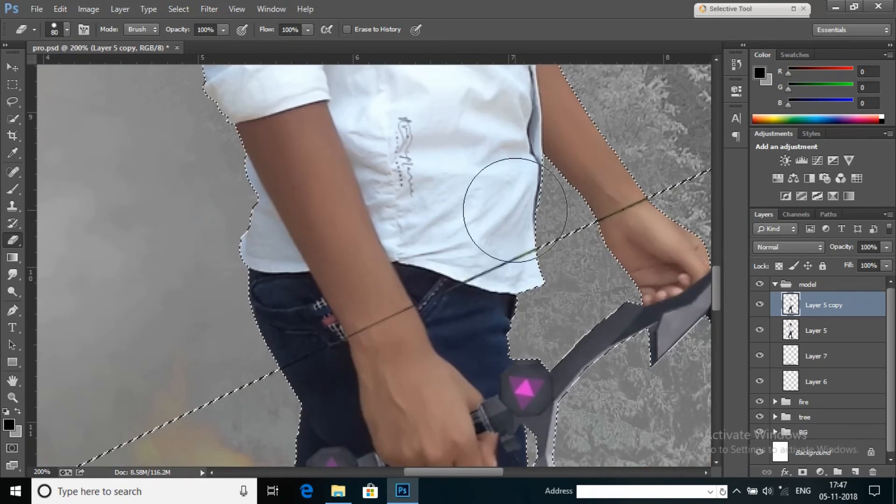
- Erase the smoothed bow and jeans from Layer 5 copy with the 80 px Eraser, working down the legs
drag(515, 210, 367, 22)
drag(202, 368, 470, 338)
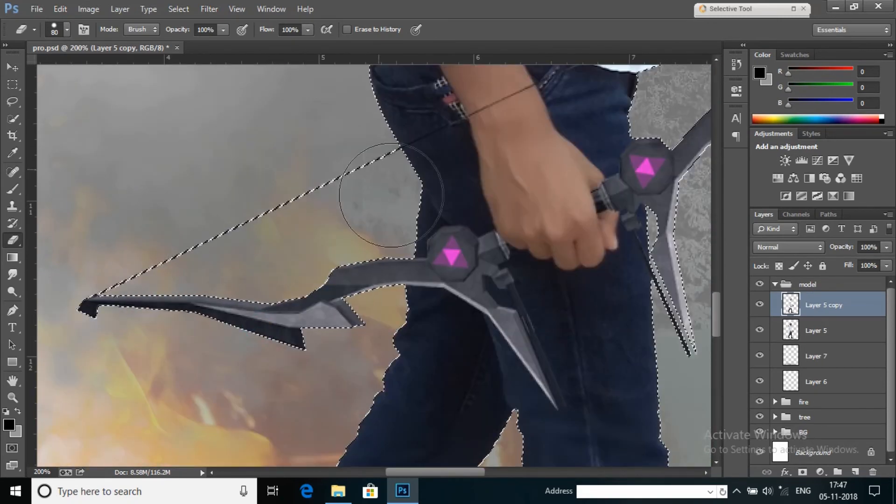
drag(592, 369, 448, 133)
drag(102, 413, 144, 294)
drag(333, 304, 273, 198)
mouse_move(512, 343)
mouse_down()
mouse_move(510, 207)
mouse_move(669, 184)
mouse_up()
- Erase the smoothing over both sandals on Layer 5 copy with a 20 px Eraser, and drop the selection
key(bracketleft)
key(bracketleft)
key(bracketleft)
key(bracketleft)
key(bracketleft)
key(bracketleft)
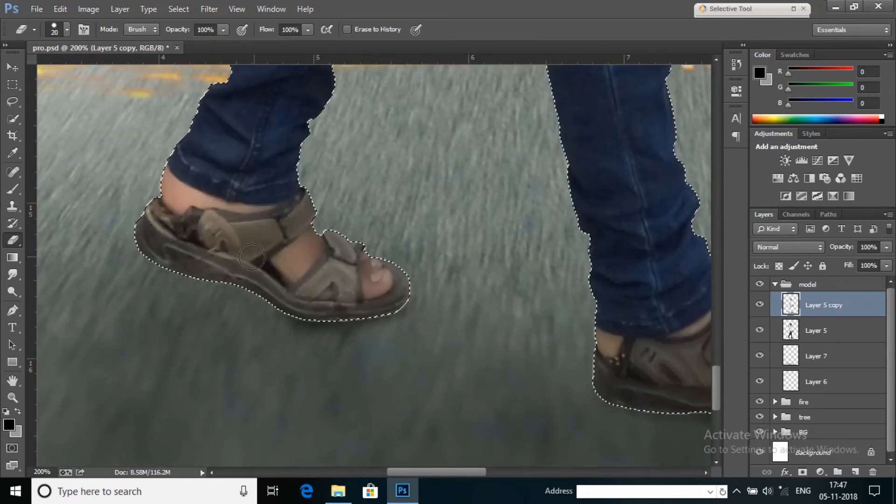
drag(597, 374, 390, 337)
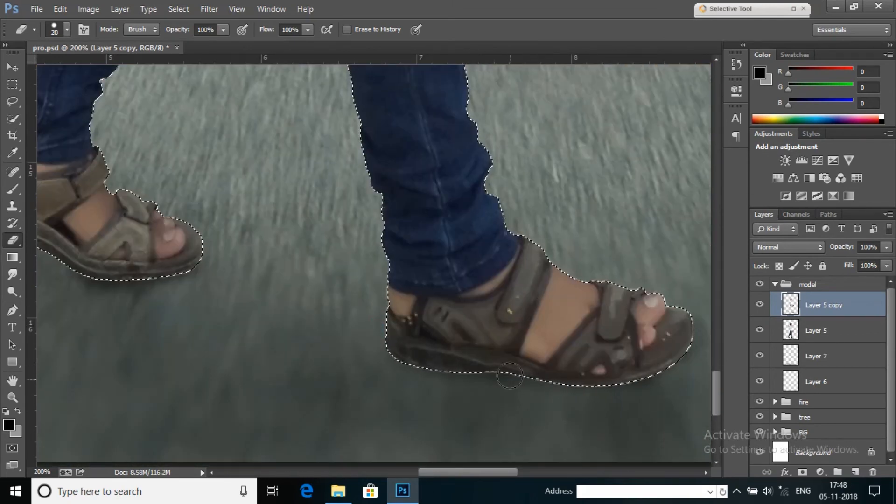
key(ctrl+d)
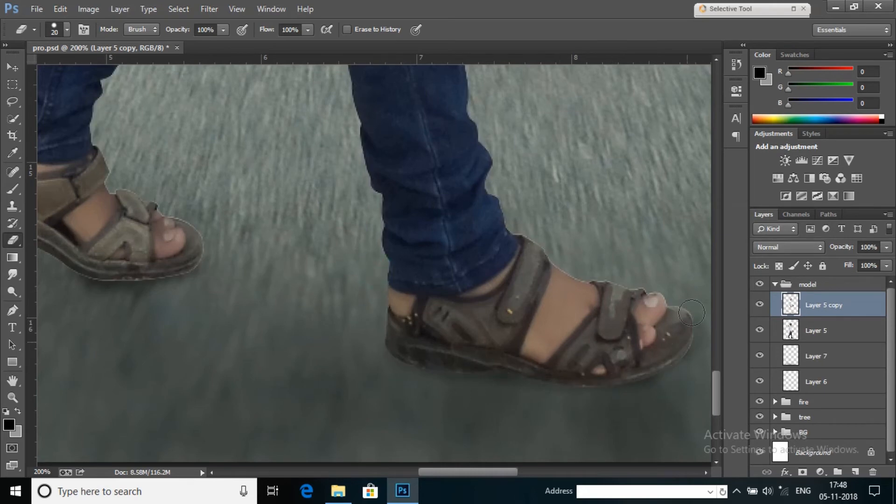
- Clean up the smoothed remnants along the sandals and jeans with the Eraser, enlarging it to 90 px for the legs
drag(109, 158, 291, 262)
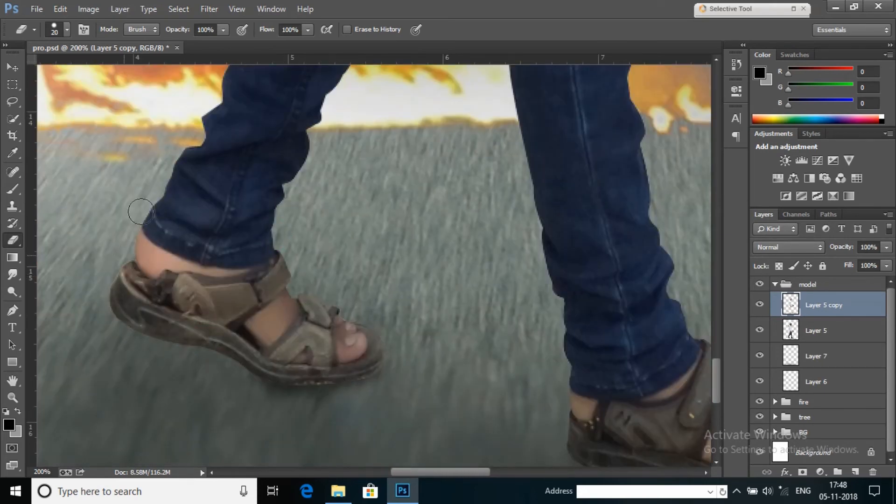
drag(141, 212, 181, 362)
key(ctrl+minus)
key(ctrl+minus)
key(bracketright)
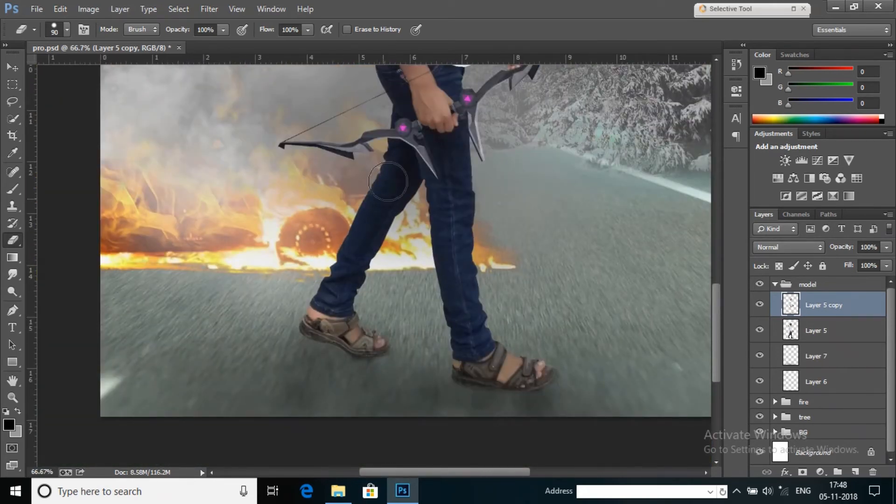
drag(338, 168, 394, 265)
- Erase smoothed remnants around the arms, hands and bow on Layer 5 copy with a 25 px Eraser
mouse_move(522, 147)
mouse_down()
mouse_move(513, 252)
mouse_move(344, 375)
mouse_up()
key(ctrl+plus)
key(ctrl+plus)
drag(696, 181, 506, 206)
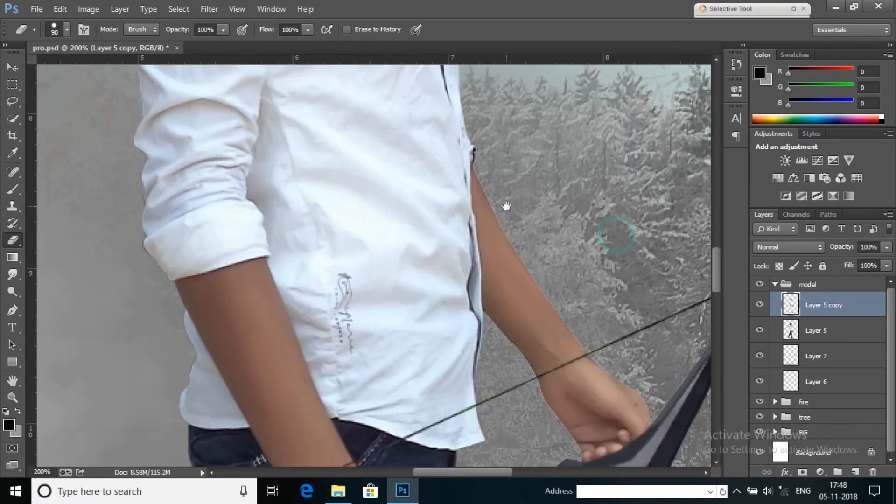
drag(566, 378, 532, 269)
key(bracketleft)
key(bracketleft)
key(bracketleft)
key(bracketleft)
key(bracketleft)
key(bracketleft)
key(bracketleft)
key(bracketleft)
key(bracketleft)
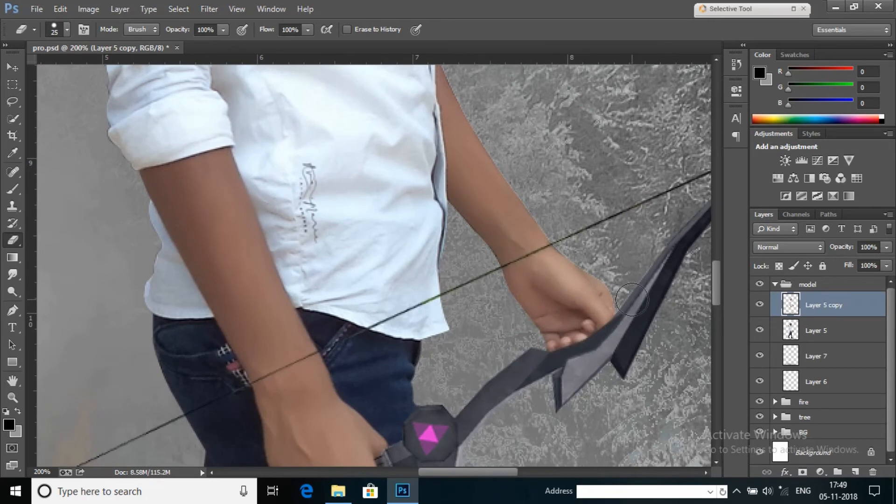
drag(541, 157, 529, 233)
drag(459, 178, 540, 300)
drag(202, 428, 229, 368)
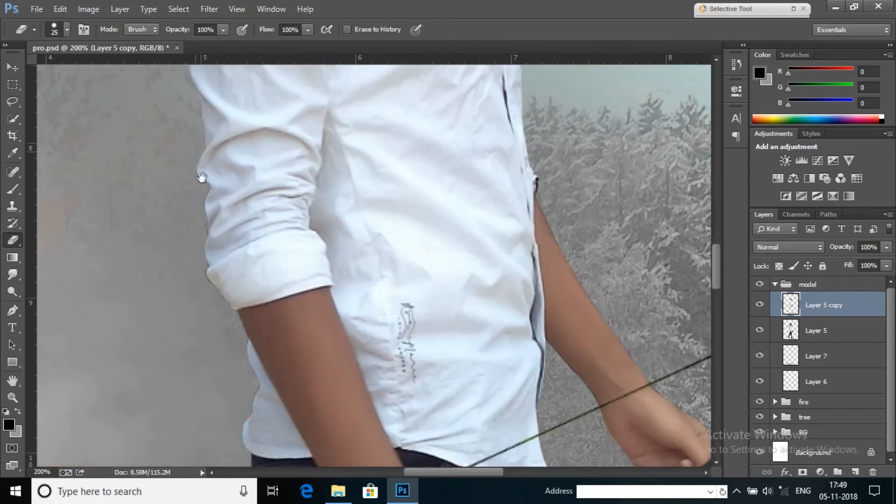
- Erase smoothed remnants along the sleeve, shoulder, collar and head outline with the 25 px Eraser
drag(201, 178, 236, 389)
mouse_move(262, 133)
mouse_down()
mouse_move(296, 228)
mouse_move(274, 288)
mouse_up()
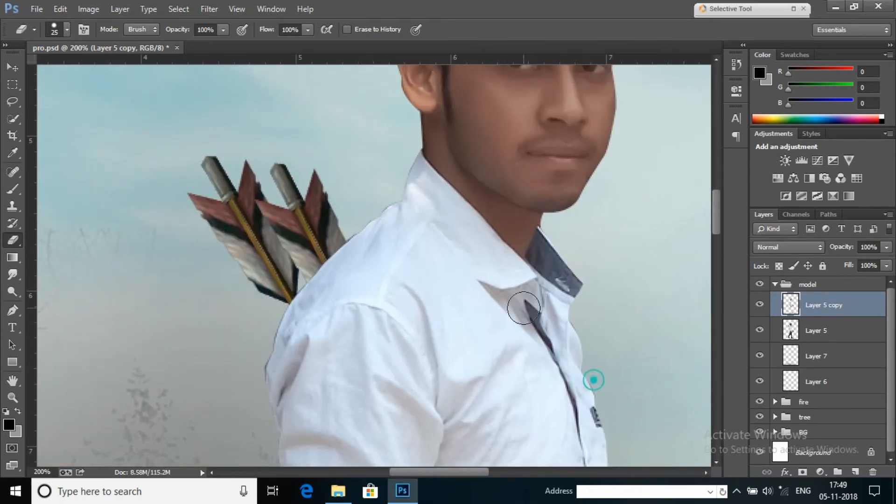
drag(594, 380, 509, 278)
mouse_move(498, 190)
mouse_down()
mouse_move(506, 308)
mouse_move(544, 314)
mouse_up()
drag(567, 161, 591, 309)
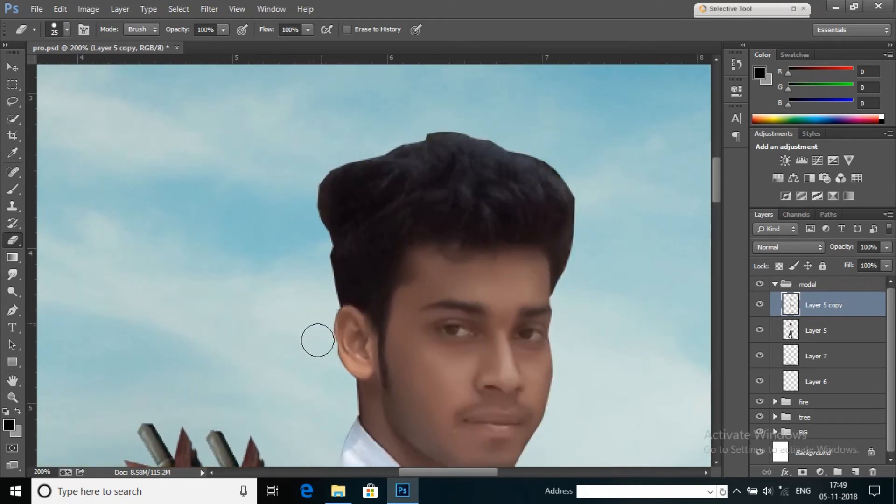
- Apply Brightness/Contrast to Layer 5 copy with brightness 24 and contrast 7, viewing the whole composite
click(10, 399)
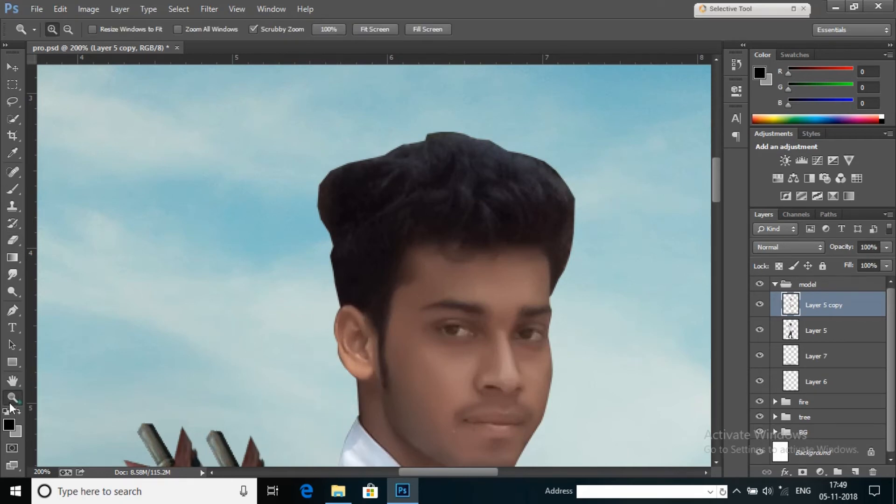
right_click(328, 237)
click(350, 243)
click(88, 9)
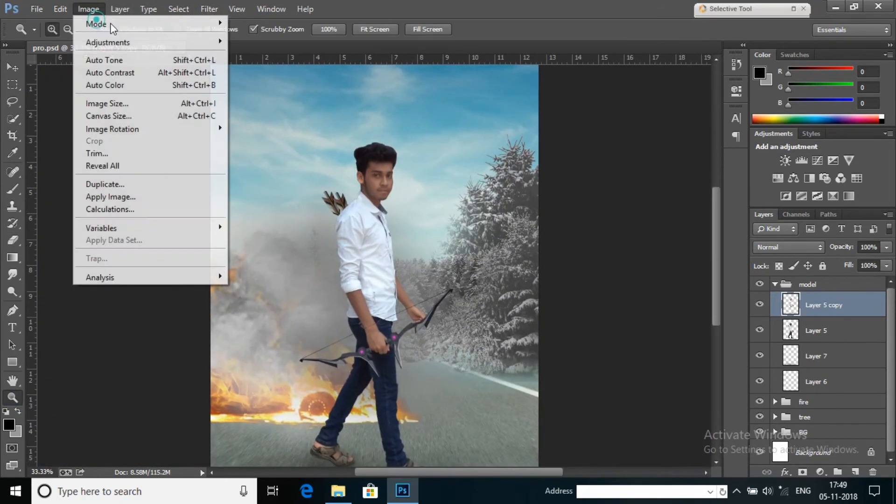
mouse_move(119, 40)
click(236, 42)
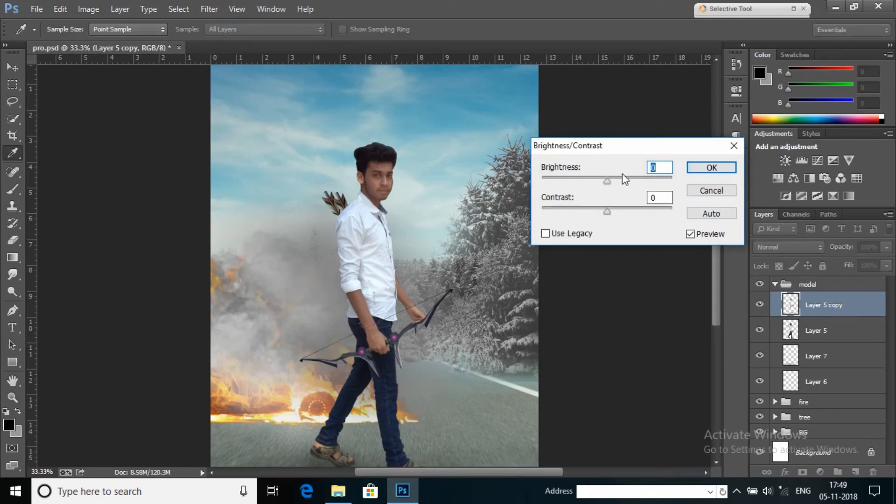
drag(609, 182, 617, 188)
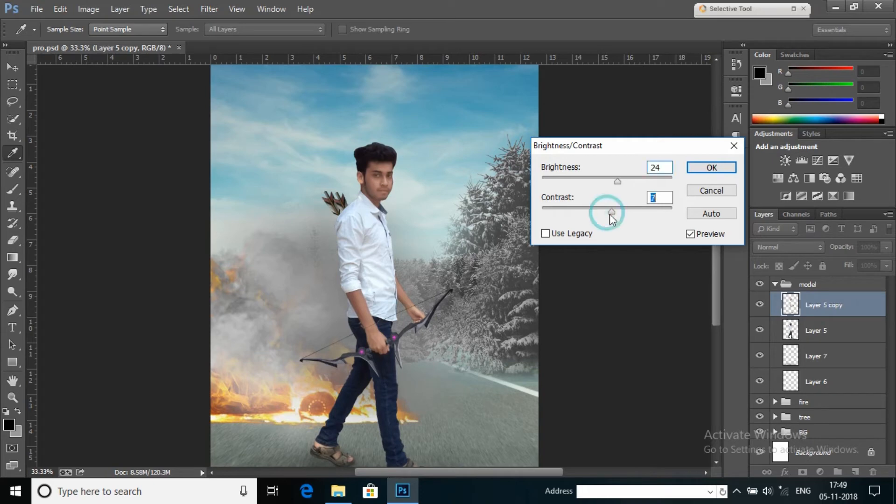
click(710, 176)
- Merge Layer 5 copy and Layer 5 into a single layer
key(z)
ctrl+click(827, 329)
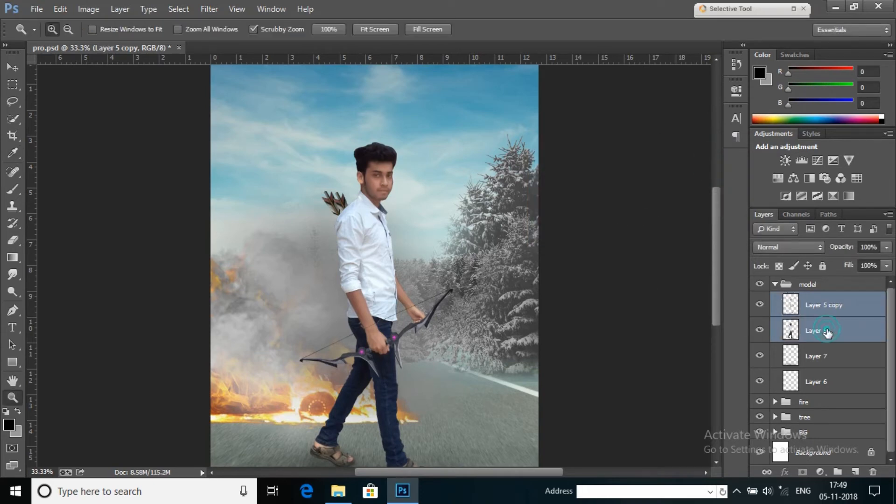
right_click(826, 329)
click(700, 377)
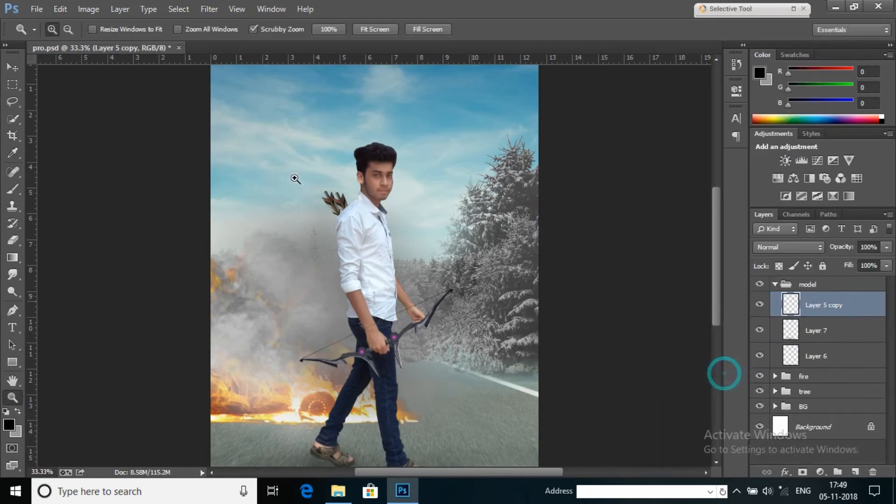
- Set up the Smudge tool with a scattered-dots brush tip at 20 px and 49% strength, with the man's hair in close view
drag(376, 190, 419, 197)
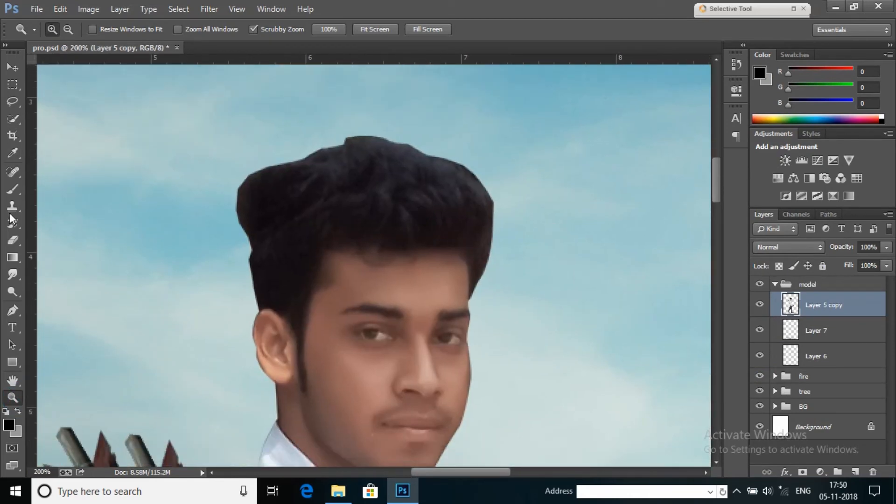
click(14, 275)
right_click(366, 237)
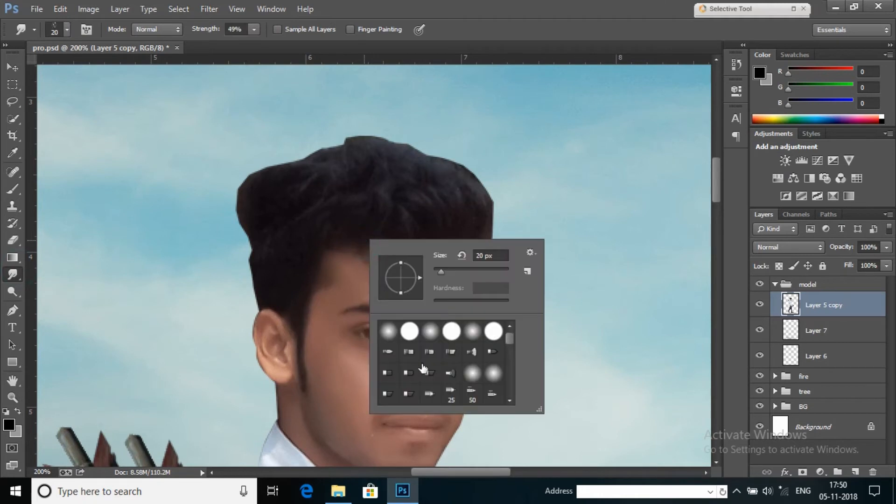
scroll(440, 372, down, 6)
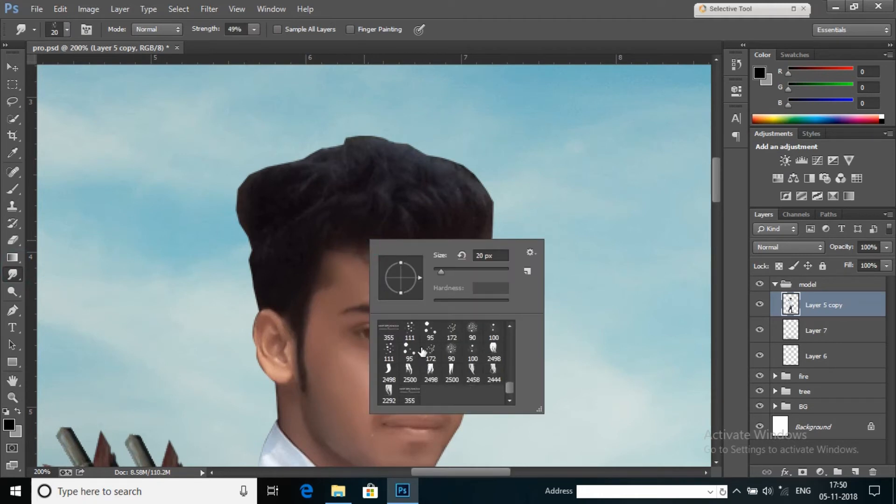
double_click(413, 345)
- Smudge hair strands outward along the upper-left edge of the man's hair, from the crown to the corner
scroll(383, 280, up, 3)
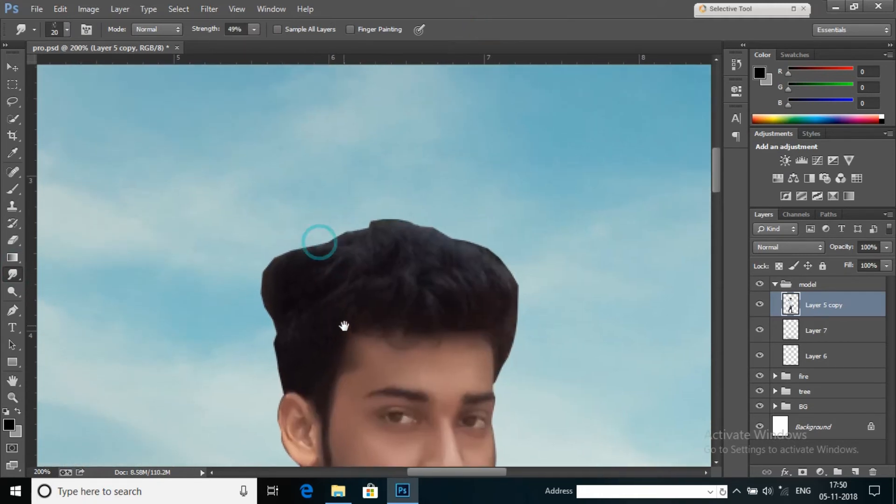
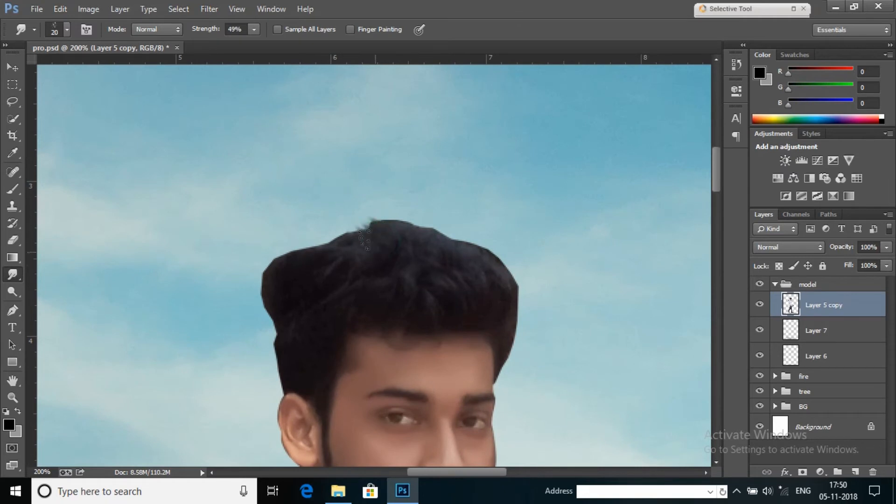
mouse_move(368, 248)
mouse_down()
mouse_move(360, 218)
mouse_move(301, 245)
mouse_up()
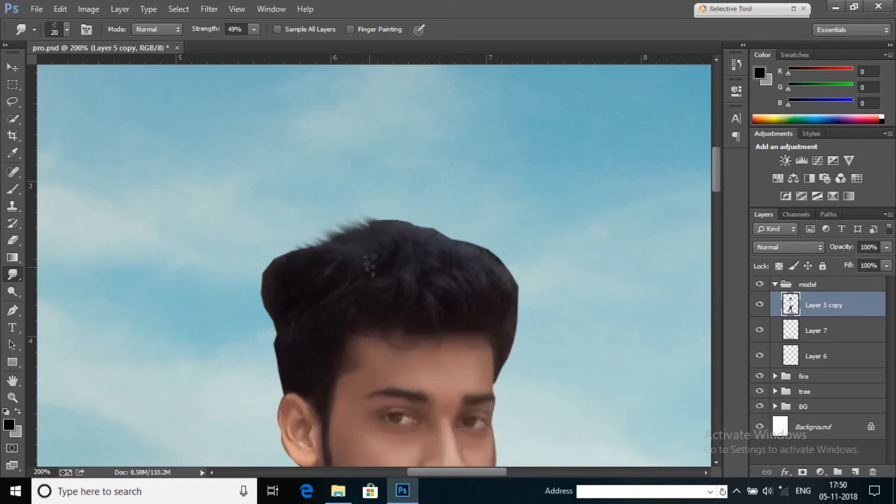
drag(369, 267, 304, 236)
drag(362, 262, 279, 244)
mouse_move(310, 267)
mouse_down()
mouse_move(272, 248)
mouse_move(268, 255)
mouse_up()
drag(336, 262, 302, 239)
drag(366, 268, 287, 241)
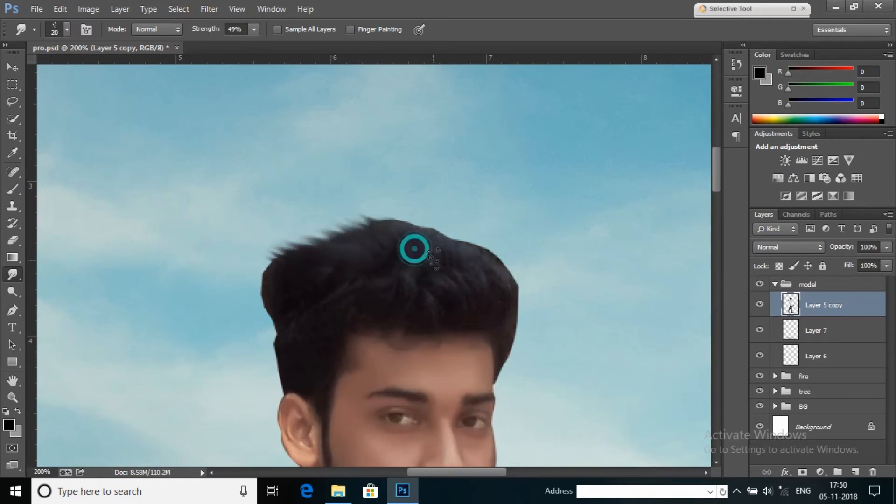
- Smudge hair strands outward along the crown and down the right edge of the man's hair
mouse_move(415, 248)
mouse_down()
mouse_move(438, 252)
mouse_move(436, 243)
mouse_up()
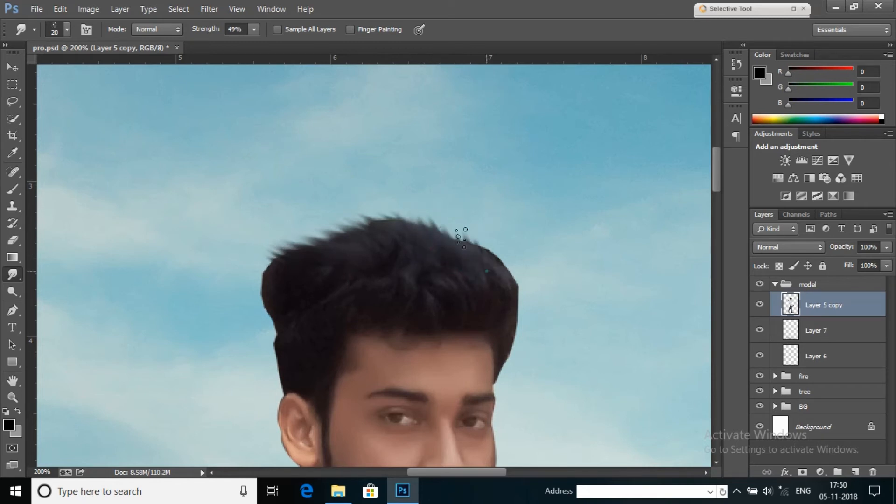
mouse_move(507, 281)
mouse_down()
mouse_move(520, 306)
mouse_move(503, 257)
mouse_up()
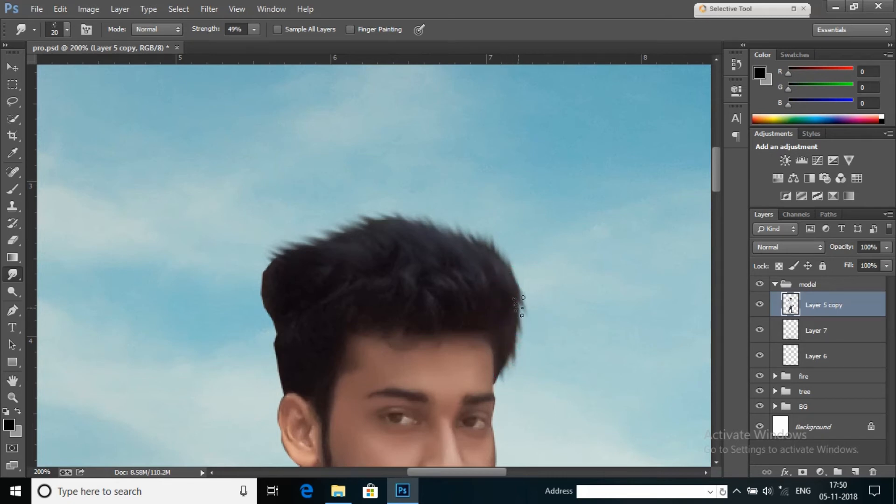
mouse_move(518, 306)
mouse_down()
mouse_move(525, 342)
mouse_move(505, 277)
mouse_move(500, 325)
mouse_move(495, 308)
mouse_move(480, 336)
mouse_move(498, 353)
mouse_move(457, 318)
mouse_move(423, 309)
mouse_move(445, 312)
mouse_move(432, 277)
mouse_up()
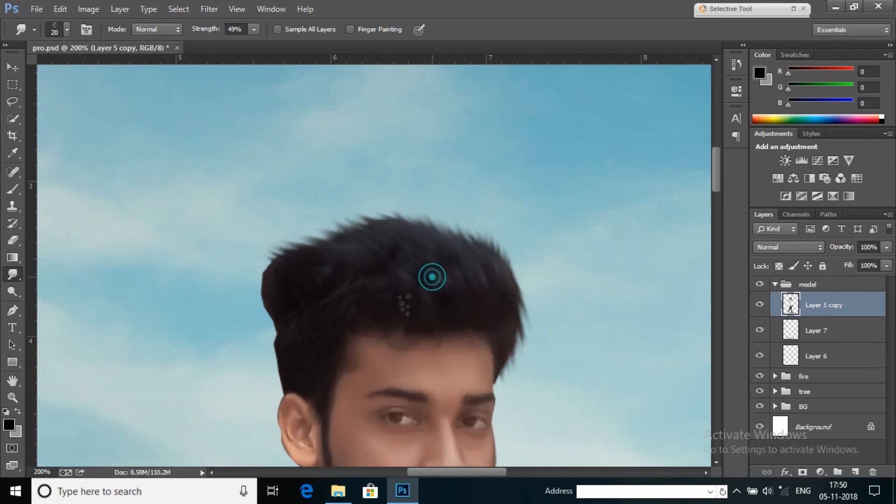
- Smudge hair strands outward along the left side of the man's hair down to the ear
mouse_move(412, 321)
mouse_down()
mouse_move(390, 310)
mouse_move(310, 317)
mouse_move(266, 271)
mouse_up()
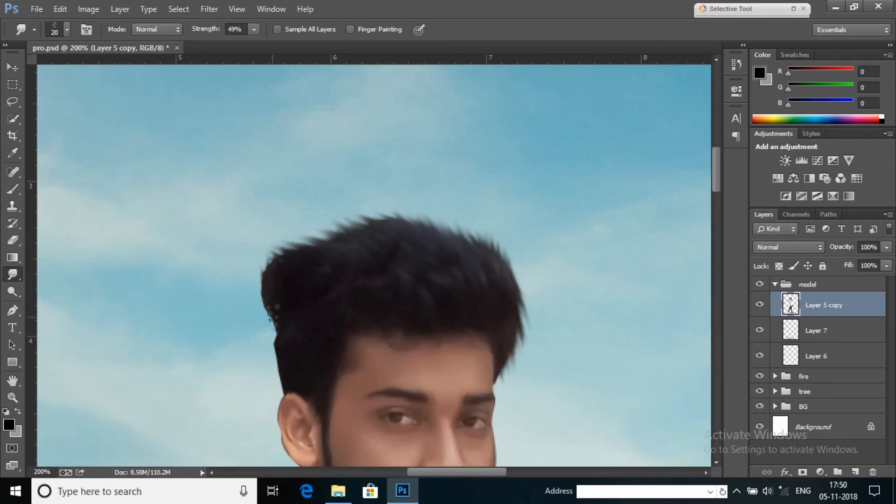
mouse_move(276, 314)
mouse_down()
mouse_move(242, 270)
mouse_move(267, 307)
mouse_move(259, 278)
mouse_move(279, 295)
mouse_move(270, 278)
mouse_move(286, 312)
mouse_move(283, 294)
mouse_move(270, 315)
mouse_move(285, 322)
mouse_move(282, 387)
mouse_up()
mouse_move(309, 314)
mouse_down()
mouse_move(348, 301)
mouse_move(330, 318)
mouse_move(297, 323)
mouse_move(299, 341)
mouse_move(339, 296)
mouse_up()
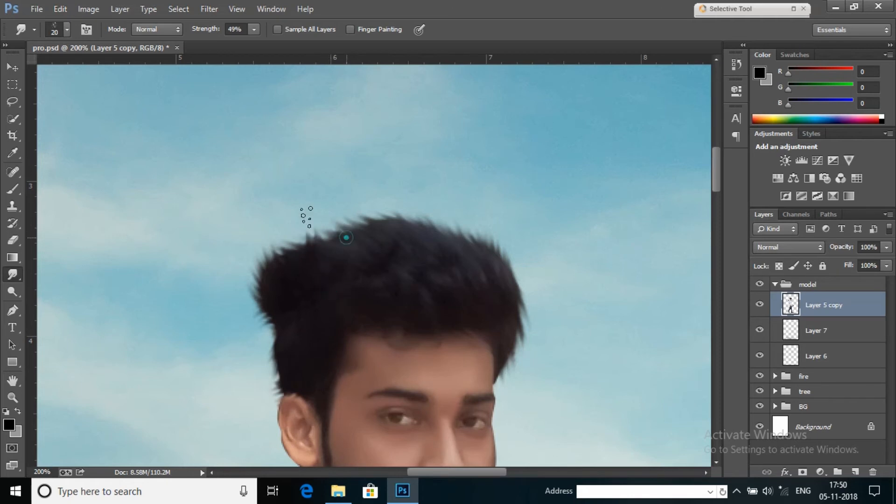
- Smudge through the inner hair and touch up strands on the crown and left edge of the man's hair
drag(347, 237, 306, 217)
drag(402, 225, 391, 207)
drag(380, 296, 344, 267)
drag(329, 329, 399, 321)
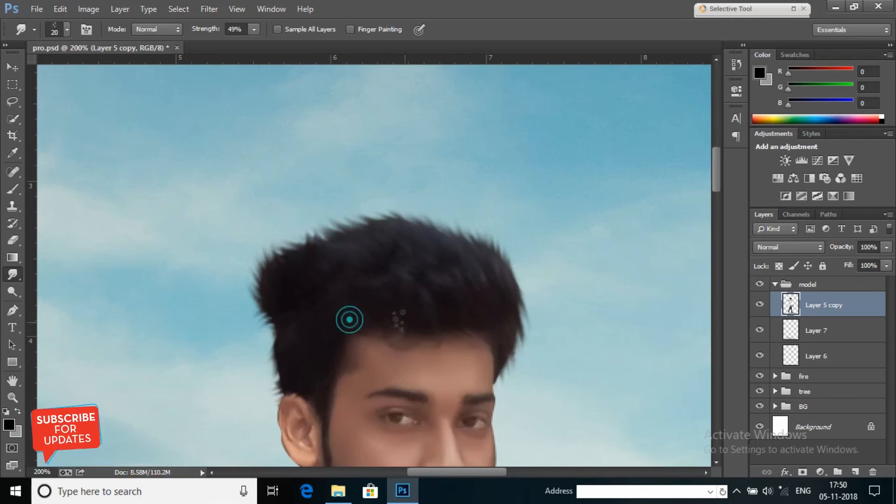
mouse_move(344, 314)
mouse_down()
mouse_move(312, 321)
mouse_move(271, 251)
mouse_up()
drag(293, 298, 313, 256)
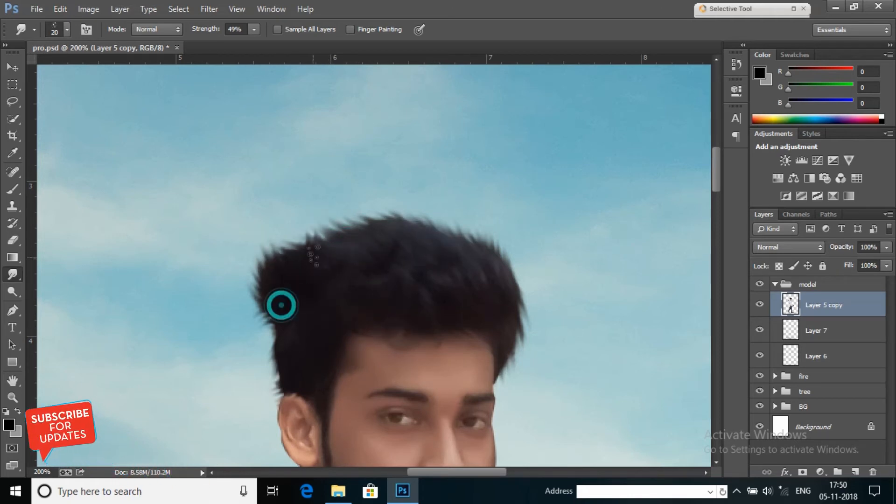
drag(321, 382, 323, 275)
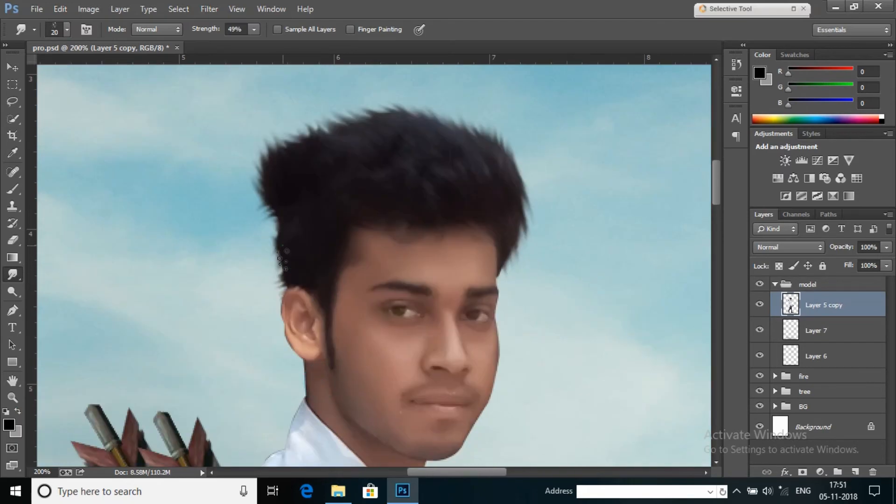
mouse_move(283, 214)
mouse_down()
mouse_move(274, 240)
mouse_move(286, 218)
mouse_up()
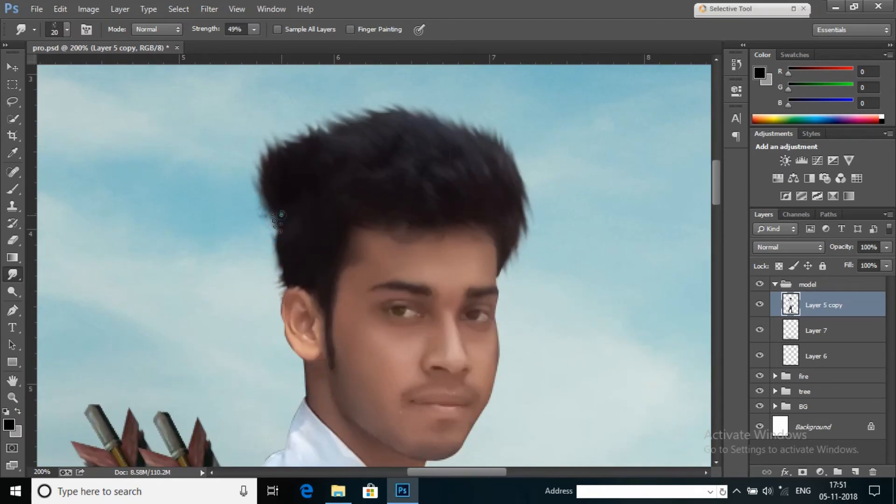
drag(371, 168, 379, 228)
scroll(534, 216, down, 5)
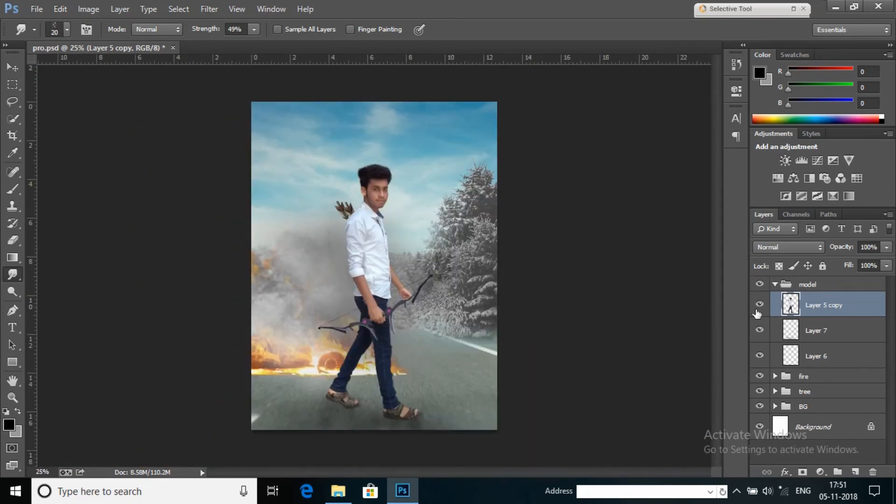
click(12, 397)
click(376, 280)
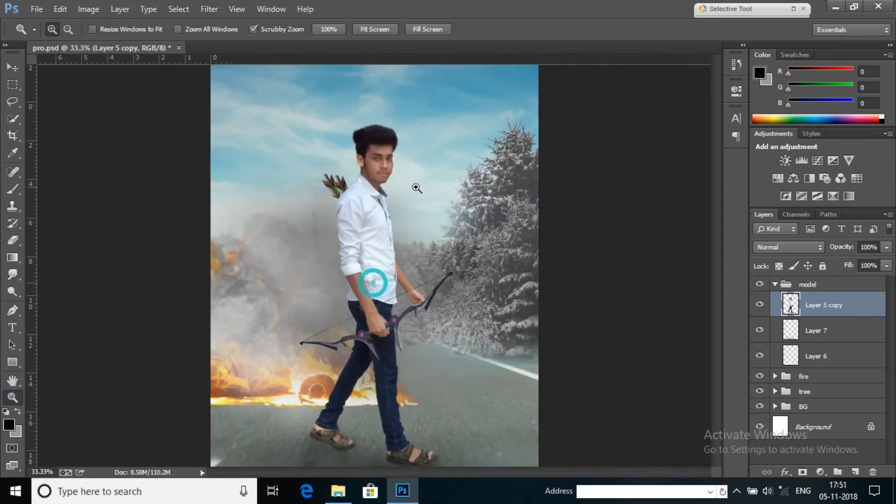
right_click(402, 170)
click(460, 272)
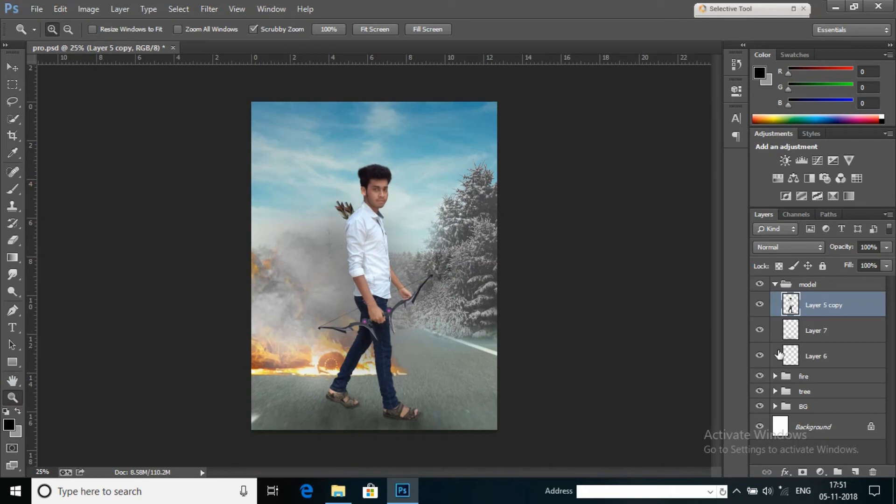
- Apply the Camera Raw filter to the asphalt road layer in the BG group with Clarity +47, Blacks -56 and Whites -90
click(775, 406)
click(829, 453)
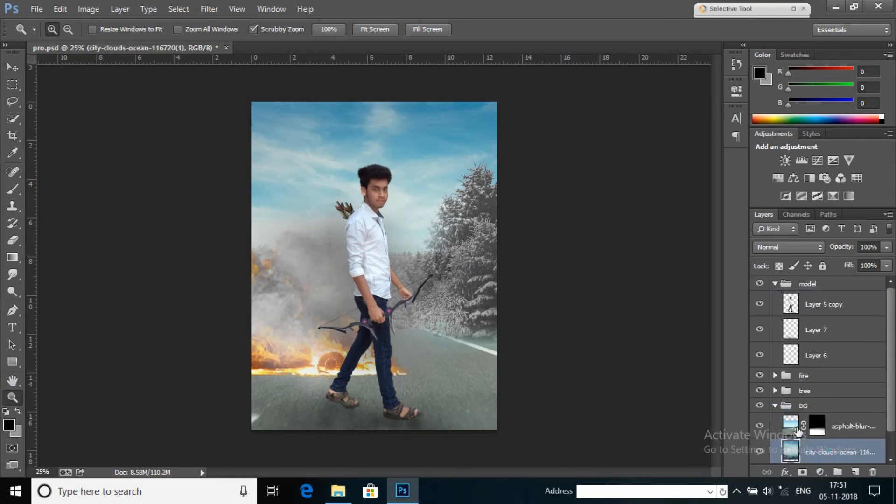
click(835, 426)
click(209, 9)
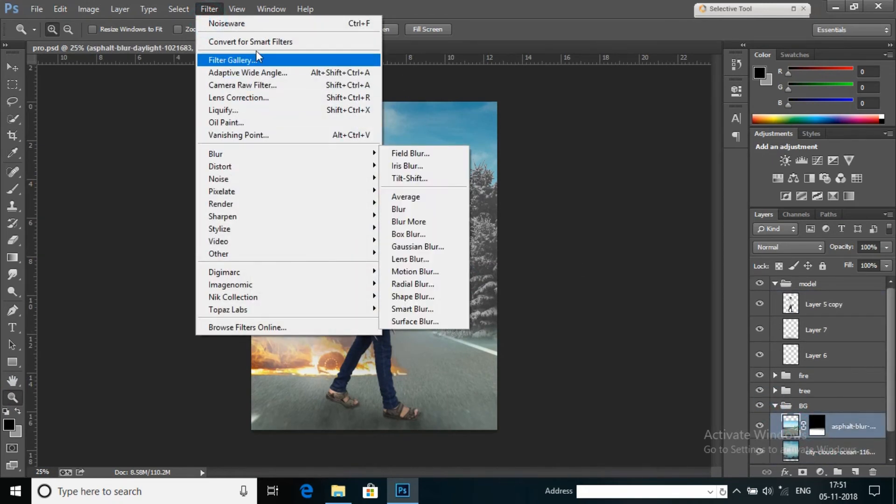
mouse_move(88, 9)
mouse_move(107, 42)
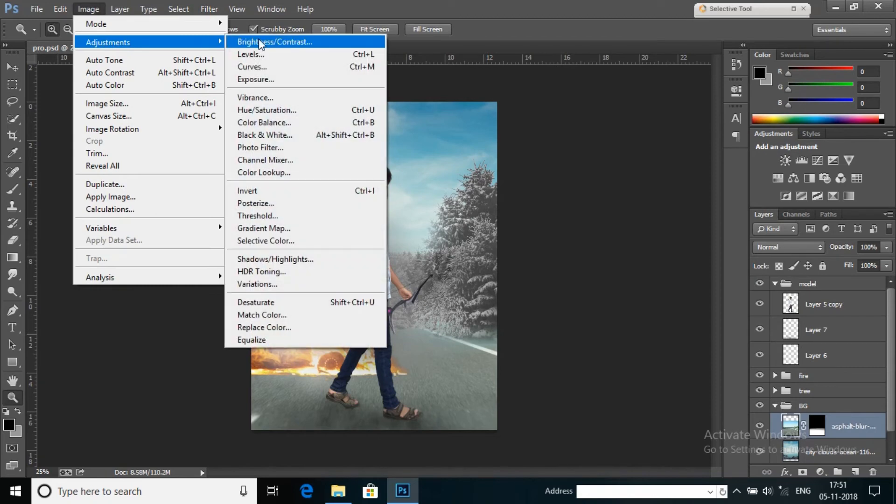
mouse_move(209, 9)
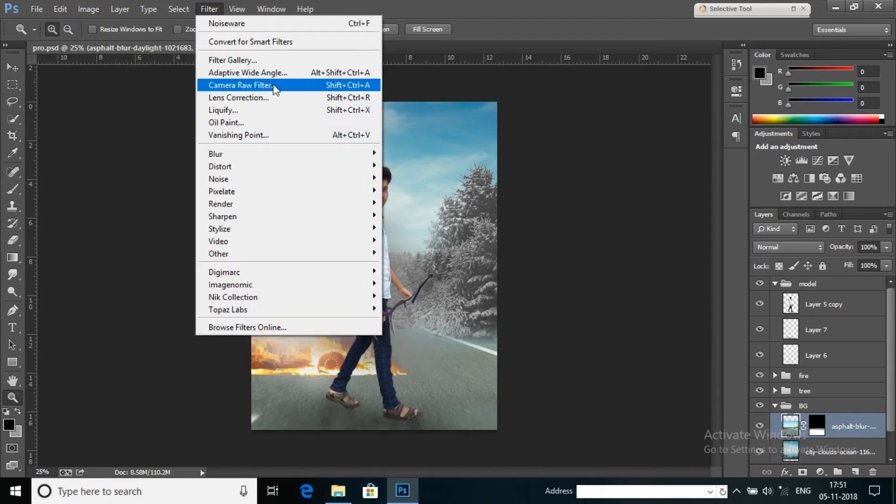
click(274, 84)
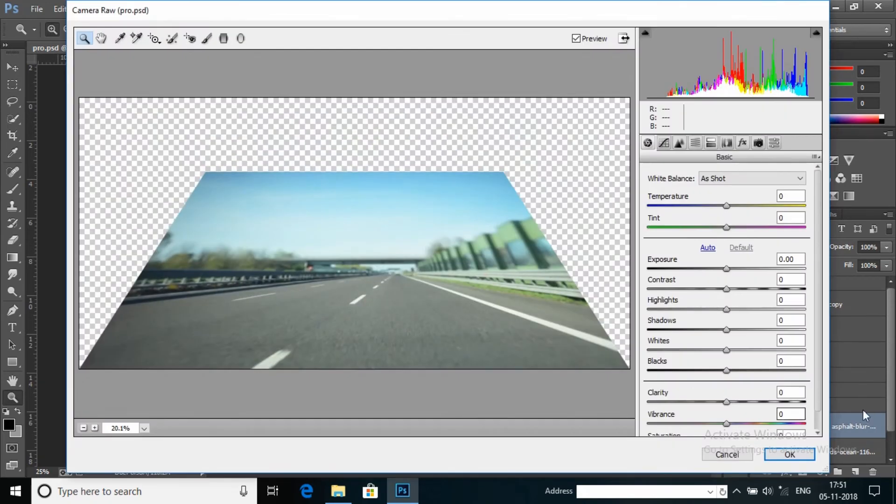
drag(758, 409, 768, 410)
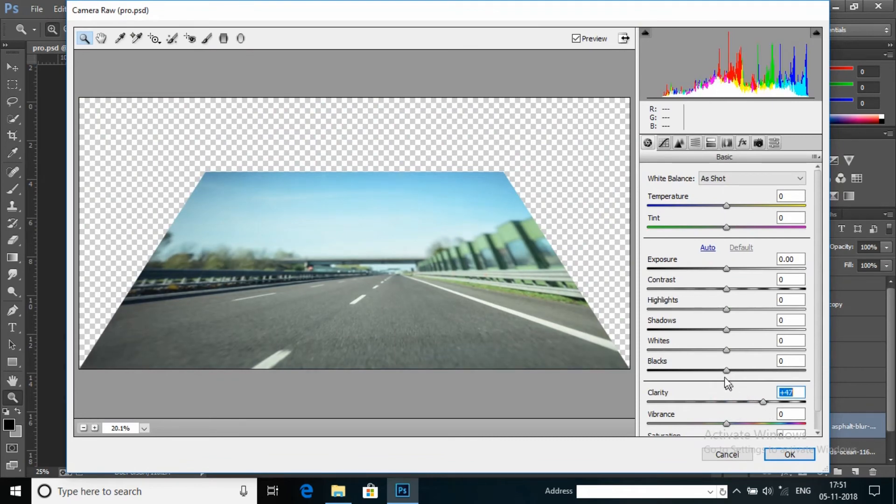
drag(726, 371, 682, 369)
drag(727, 351, 657, 350)
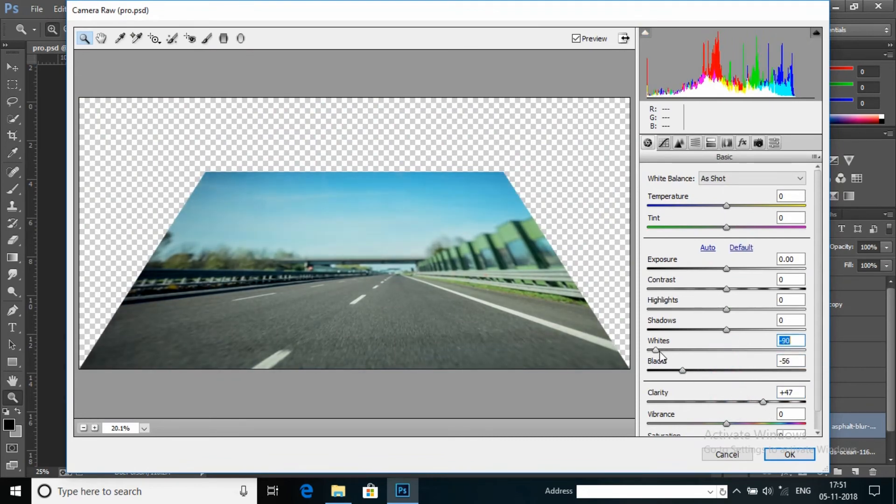
click(790, 454)
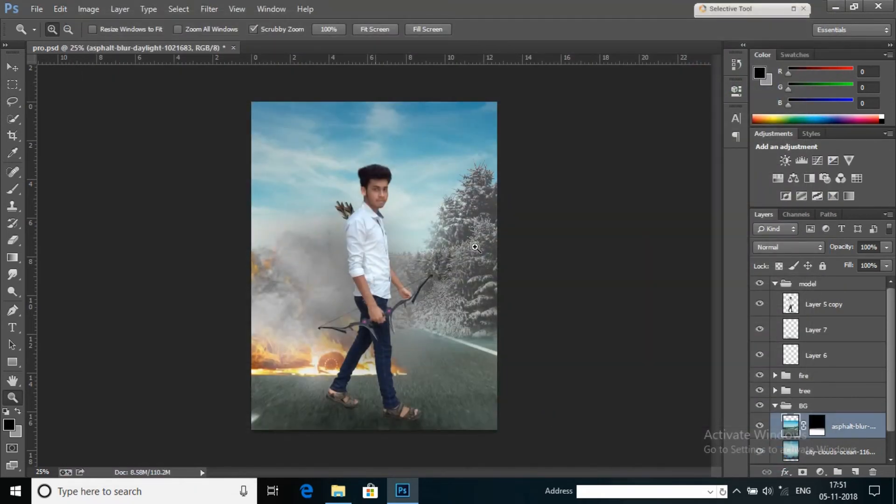
- Apply the Camera Raw filter to the city-clouds-ocean sky layer with Clarity +39, Blacks -41 and Whites -31
scroll(853, 343, down, 1)
click(840, 426)
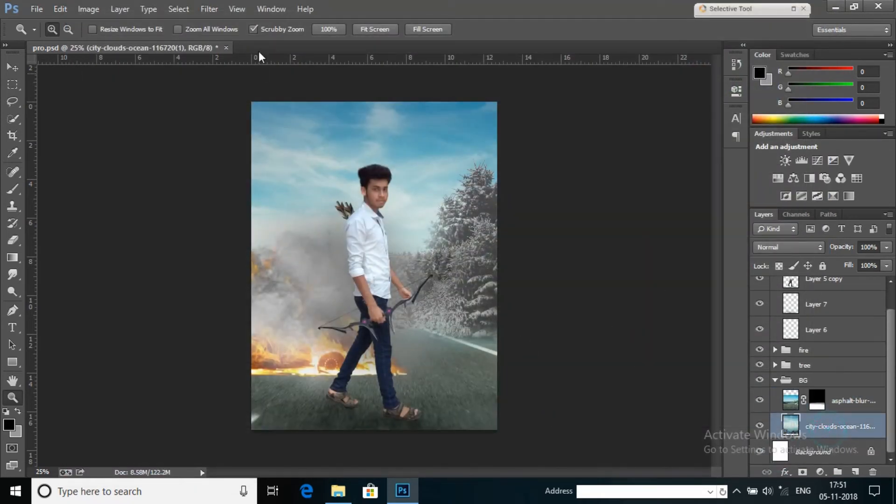
click(209, 9)
click(271, 87)
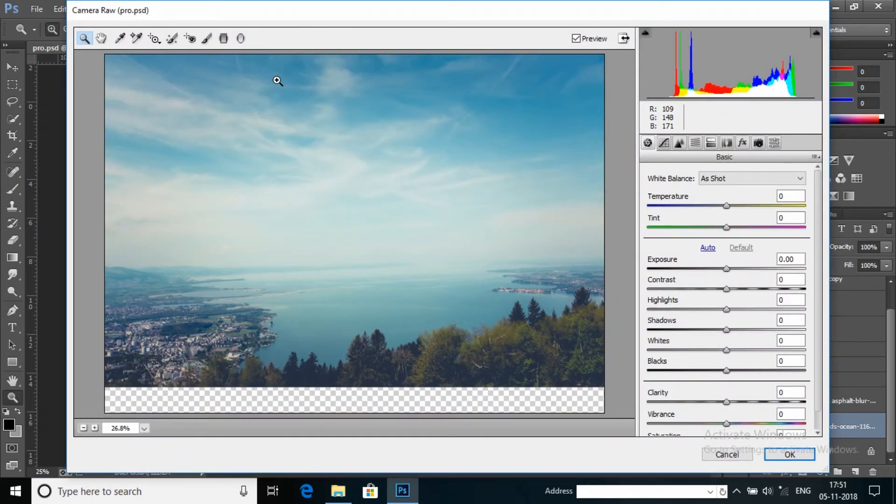
drag(727, 404, 757, 412)
drag(727, 372, 703, 351)
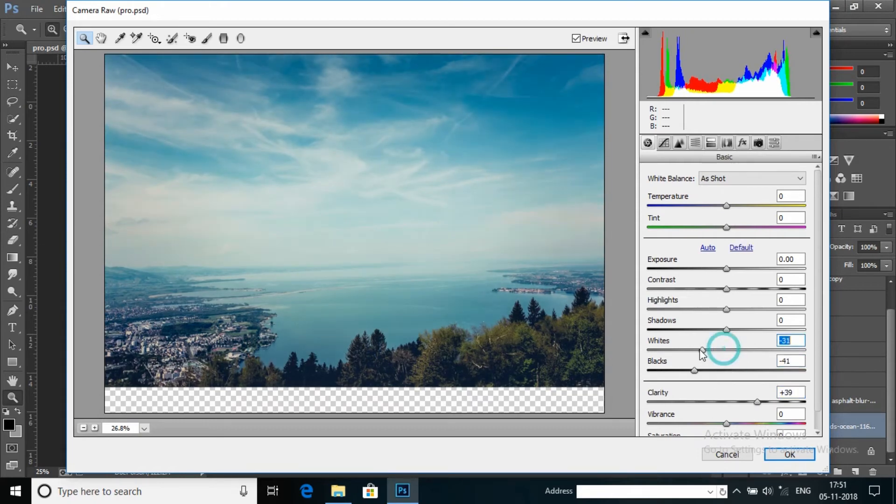
click(777, 451)
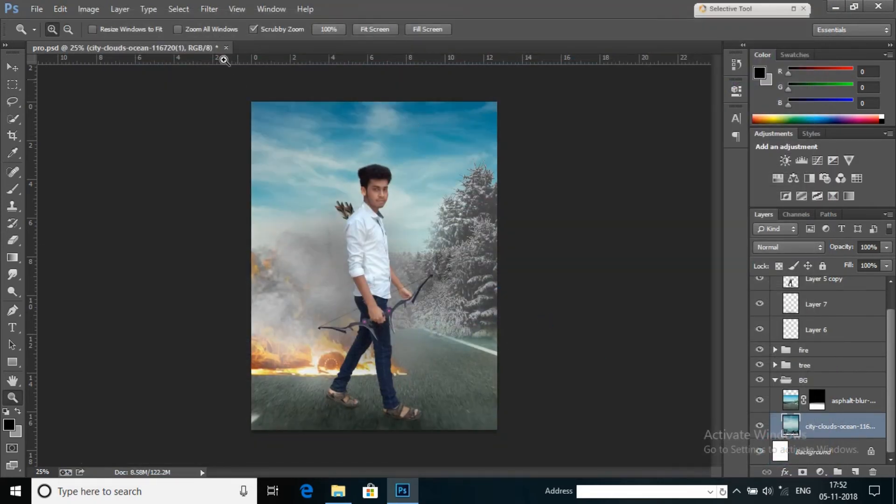
- Apply a Gaussian Blur with a 2.7-pixel radius to the city-clouds-ocean sky layer
click(209, 9)
mouse_move(269, 155)
click(427, 247)
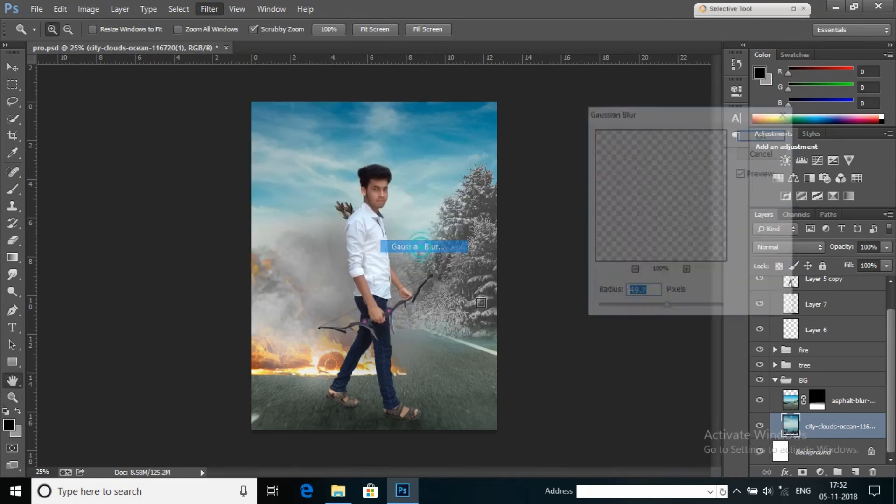
drag(621, 312, 617, 313)
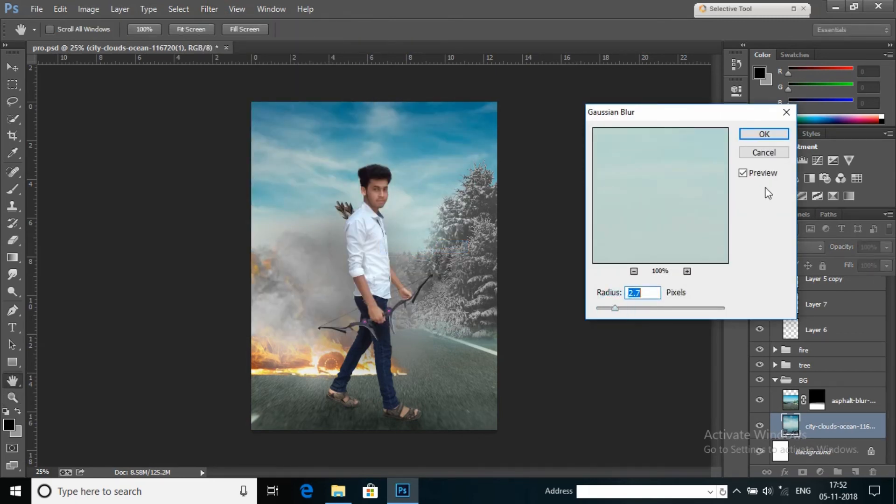
click(743, 173)
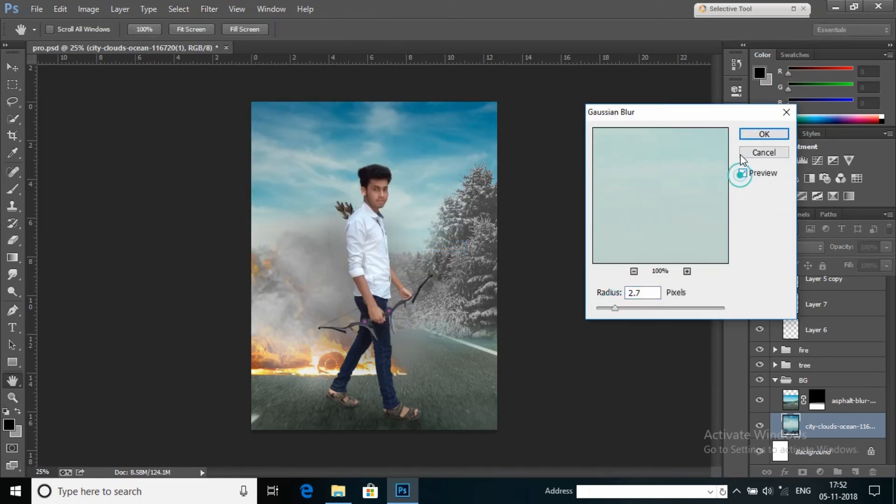
click(756, 134)
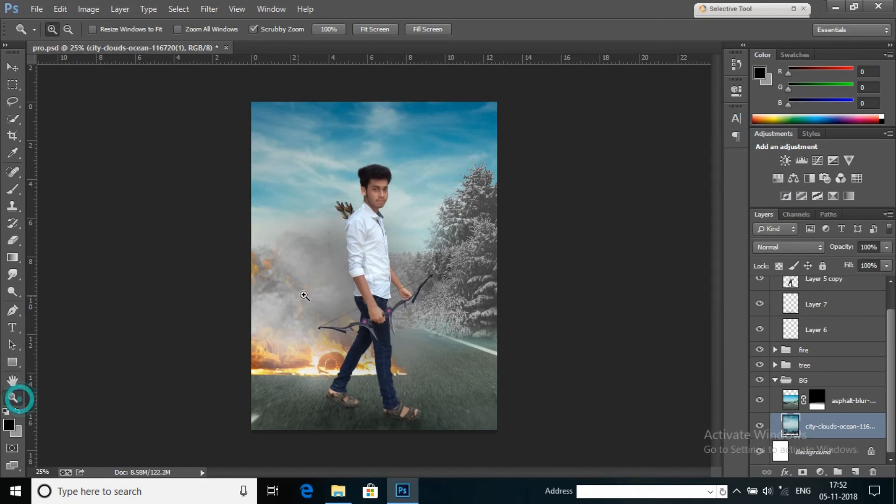
- Collapse the BG and model groups and add a new empty layer above the model group
click(304, 296)
right_click(412, 227)
click(439, 313)
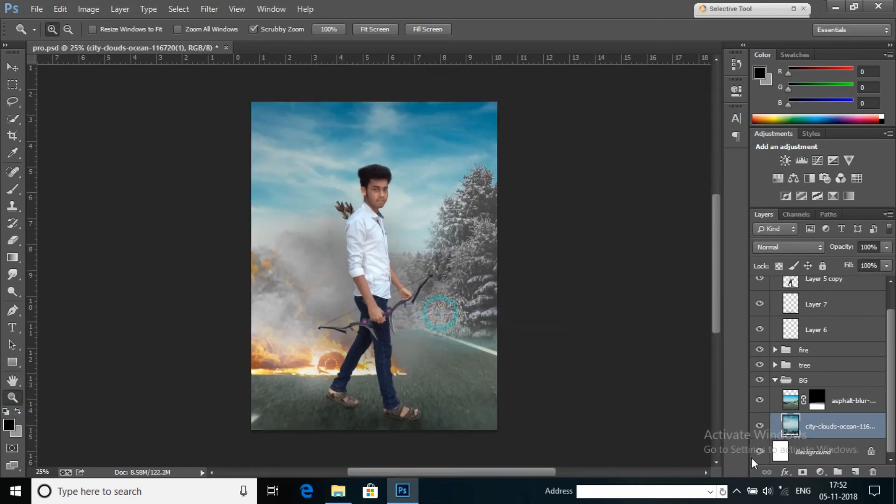
click(775, 380)
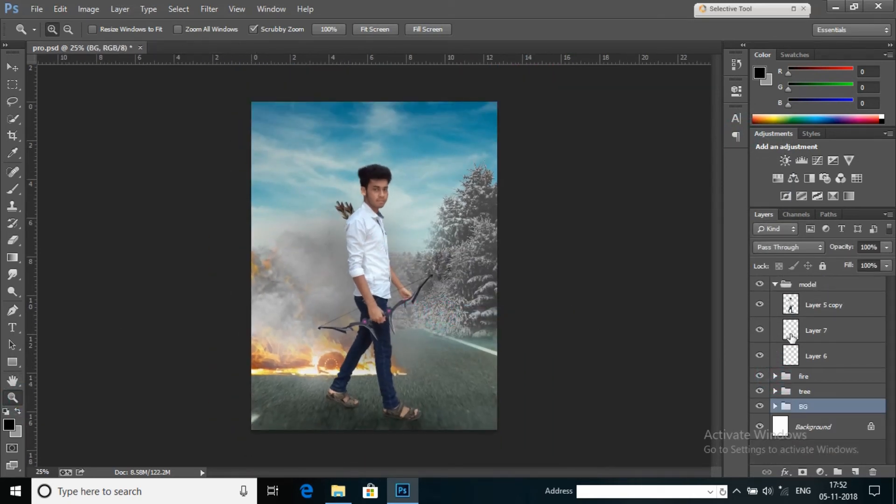
click(775, 284)
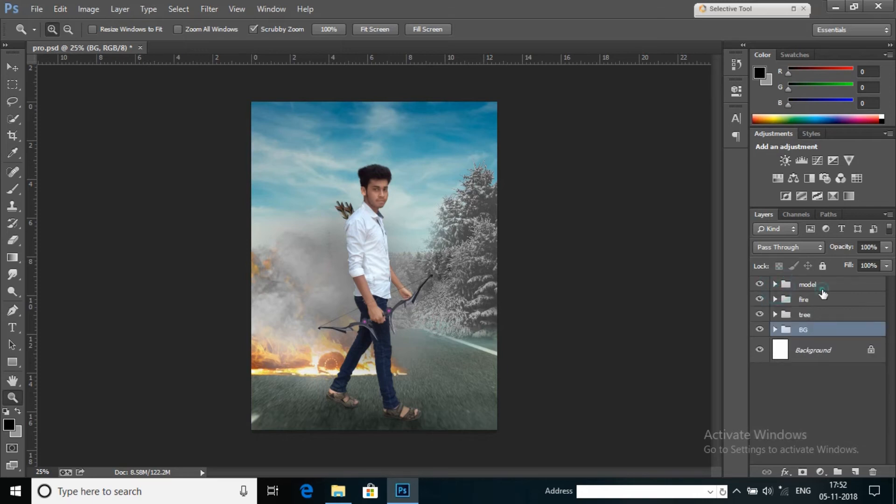
click(821, 285)
click(855, 472)
- Set up the Brush tool with a pale pink colour (RGB 236, 221, 221), 700 px size and 100% opacity
key(i)
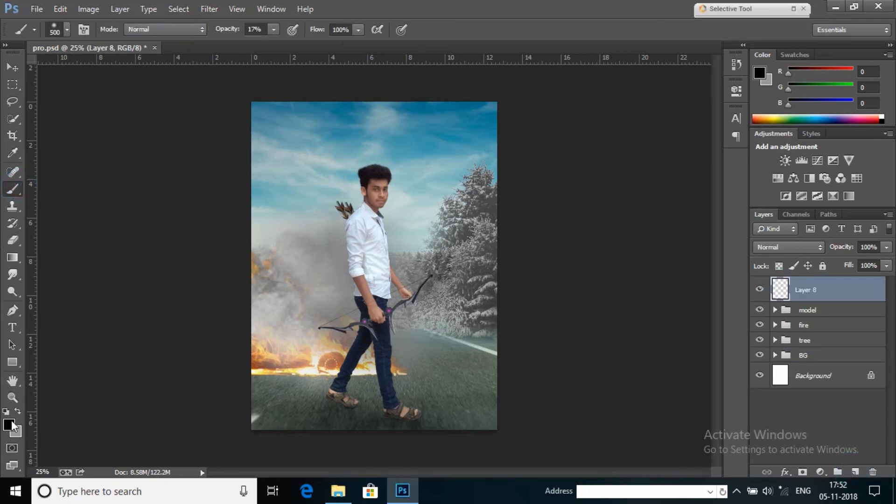
click(9, 425)
click(504, 162)
drag(504, 162, 507, 143)
click(814, 122)
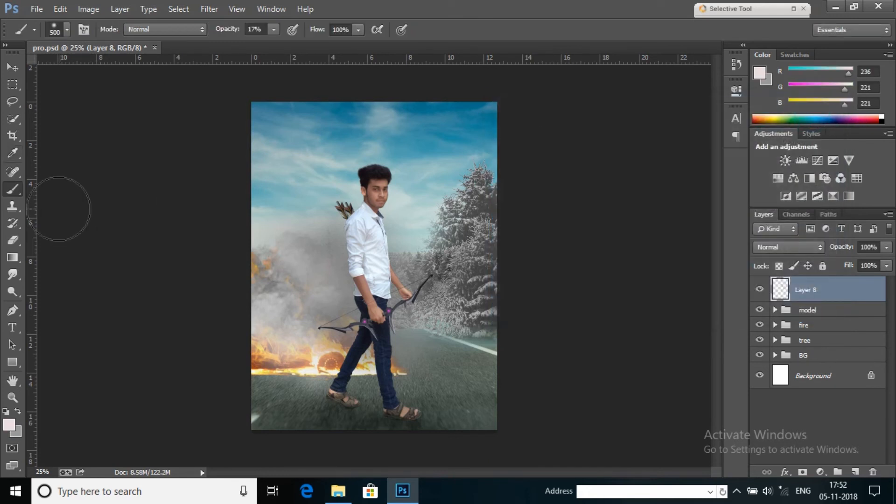
key(bracketright)
key(bracketright)
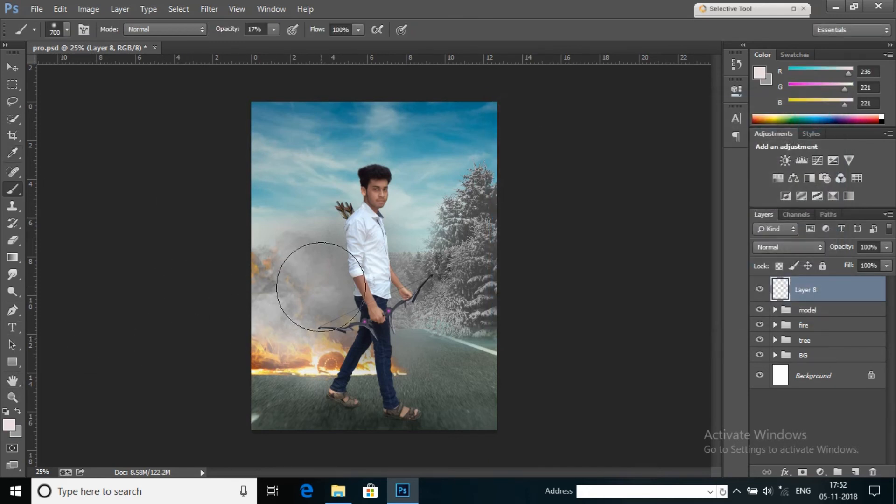
drag(238, 32, 280, 40)
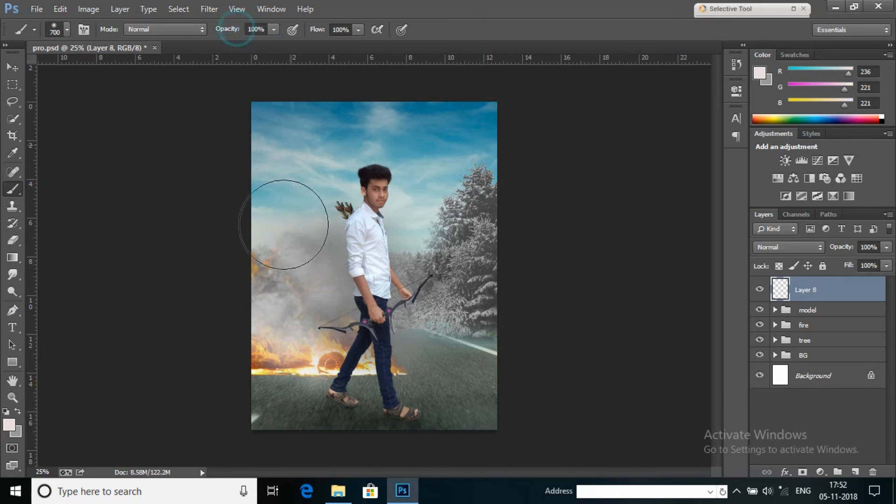
- Paint four soft pale dabs in a horizontal row across the middle of the picture at the man's torso height
click(285, 268)
click(349, 264)
click(406, 263)
click(456, 264)
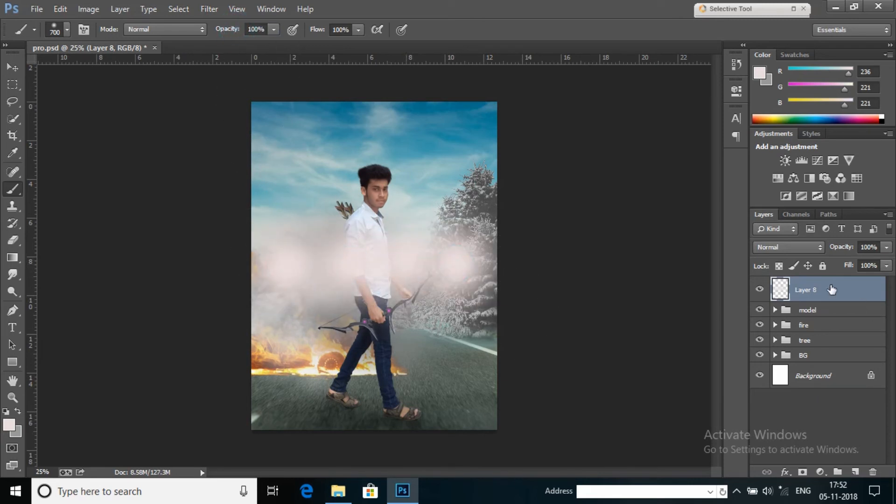
- Set the painted haze layer's blend mode to Screen and place it between the model and fire groups
click(794, 247)
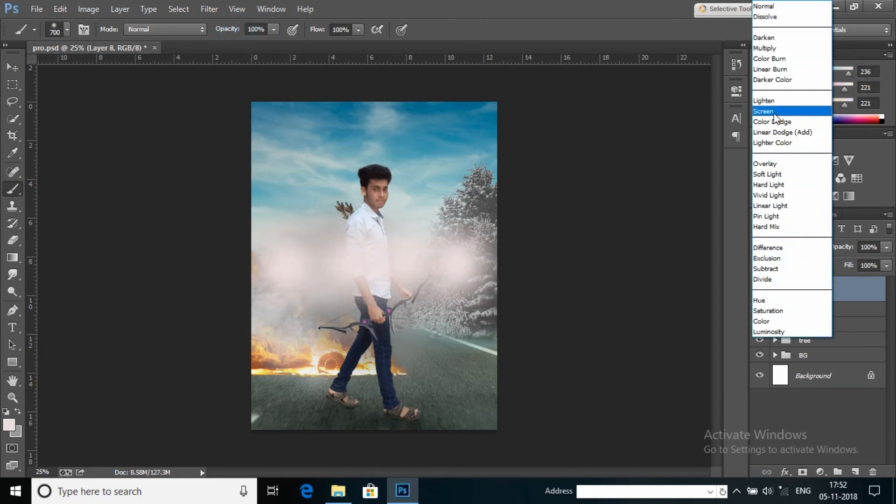
click(788, 108)
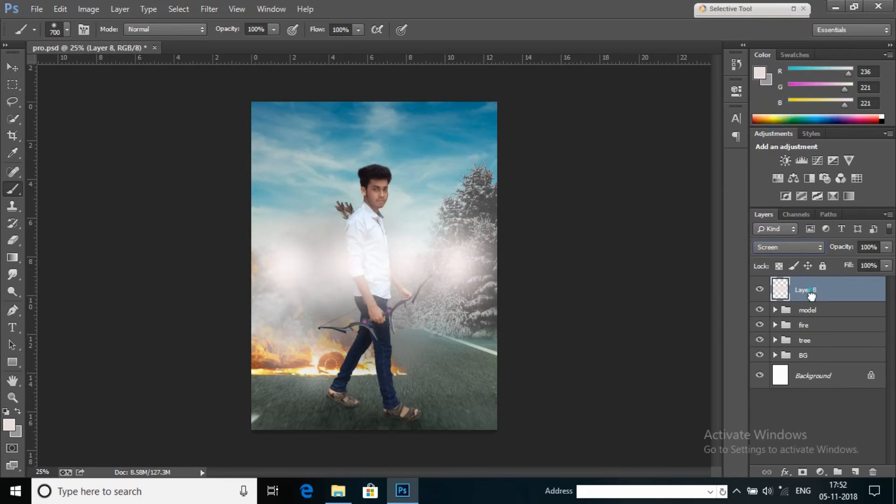
drag(811, 295, 826, 318)
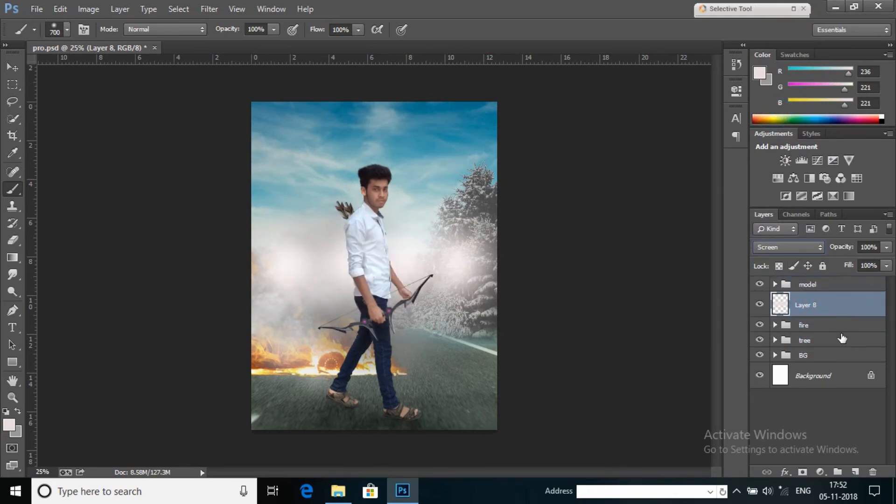
- Enlarge the haze layer to about 157%, centre it over the middle of the picture, and set its opacity to 44%
key(ctrl+t)
drag(495, 362, 636, 474)
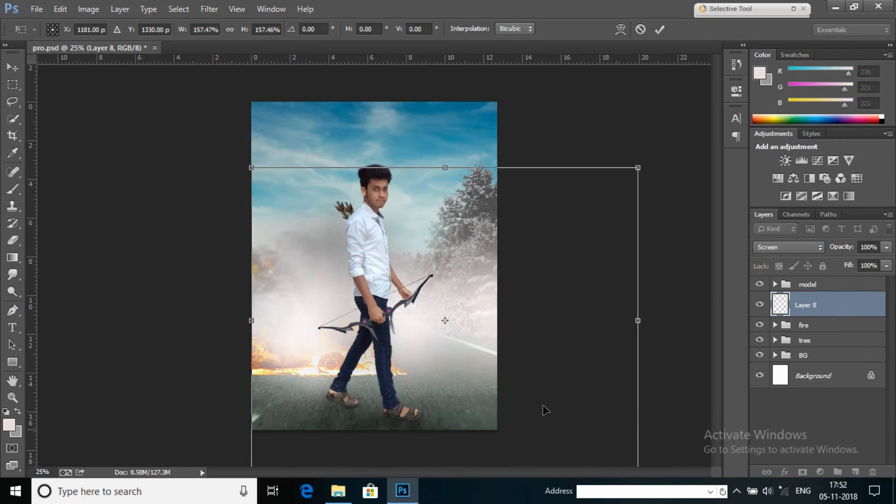
mouse_move(502, 378)
mouse_down()
mouse_move(458, 312)
mouse_move(455, 320)
mouse_up()
click(660, 30)
key(b)
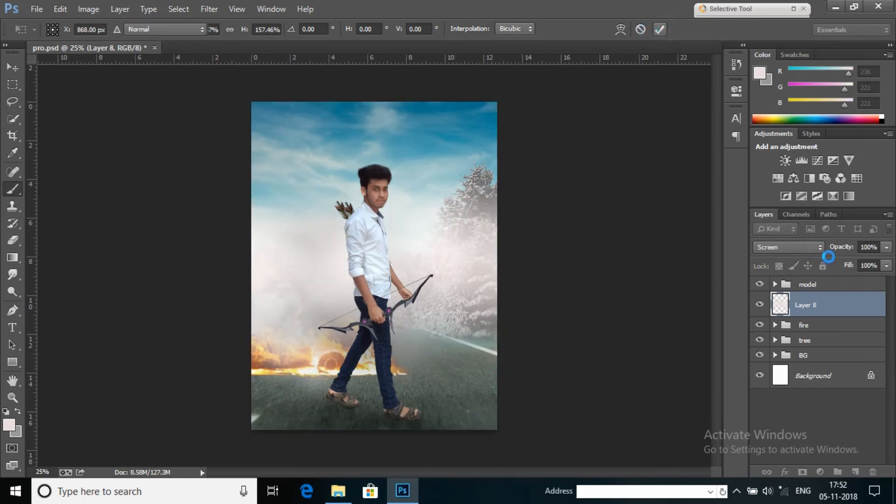
mouse_move(848, 247)
mouse_down()
mouse_move(811, 252)
mouse_move(821, 259)
mouse_move(811, 263)
mouse_up()
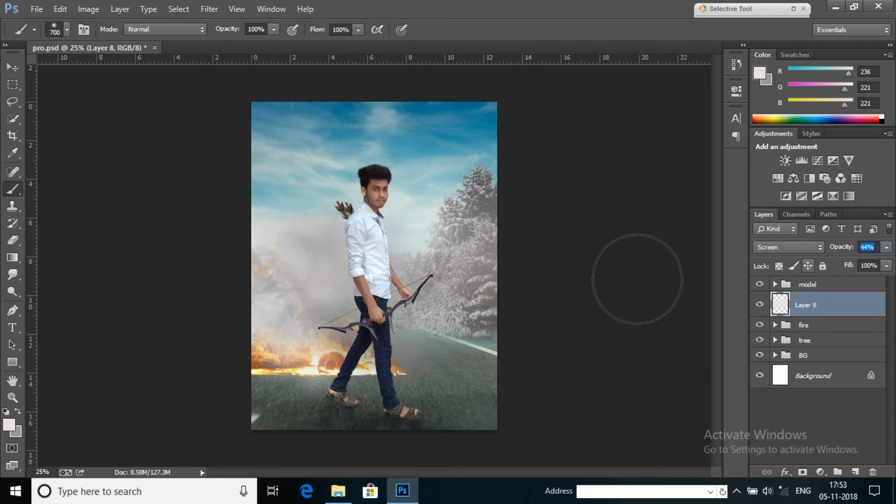
- Add a new empty layer above the model group
click(13, 398)
click(425, 230)
right_click(441, 232)
click(470, 320)
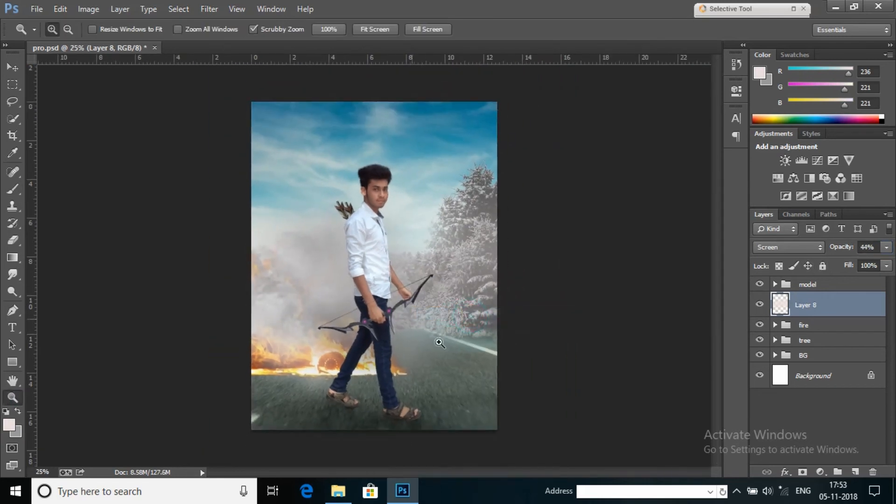
click(832, 287)
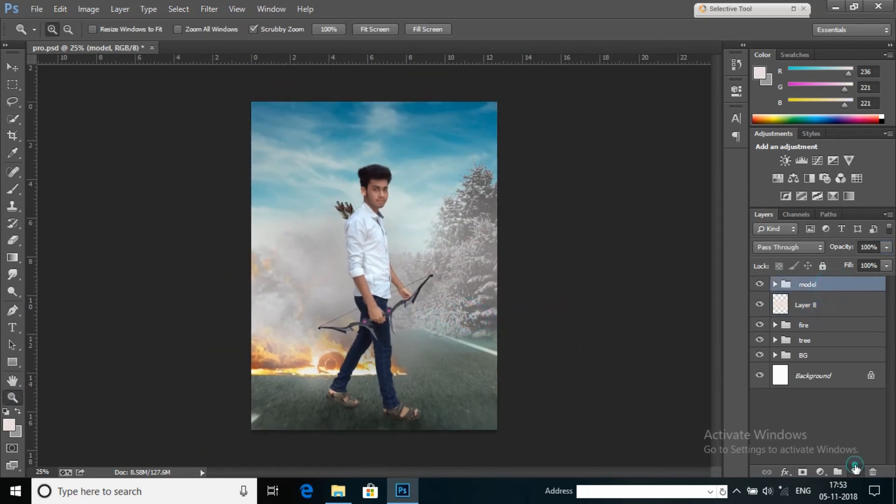
click(855, 467)
- Set the Brush tool's foreground colour to light grey, RGB 185, 184, 184
click(14, 188)
click(6, 412)
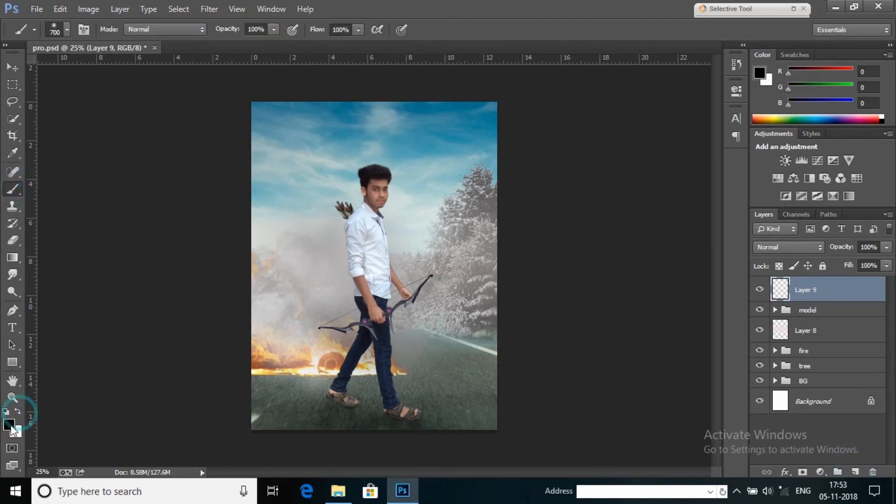
click(12, 427)
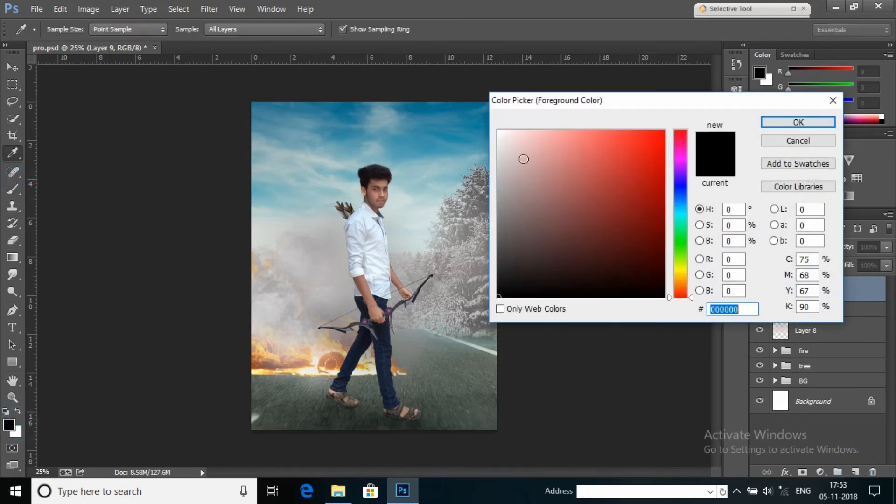
drag(516, 146, 499, 176)
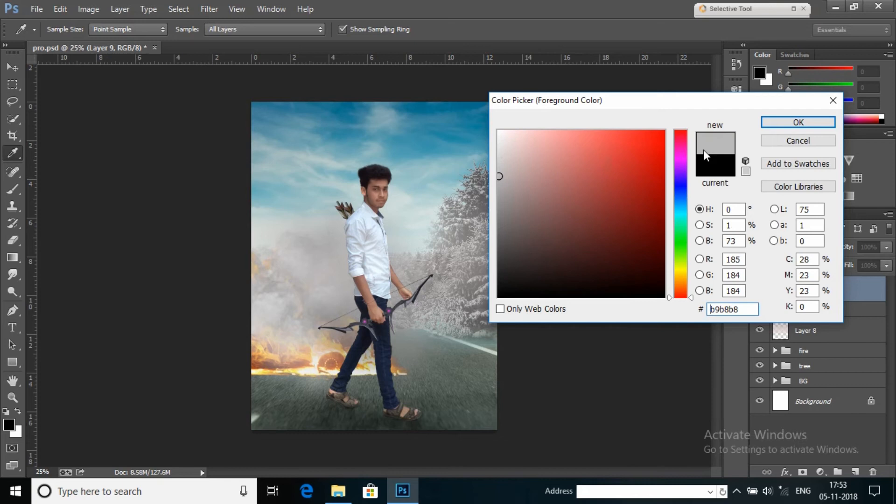
click(798, 123)
- Choose the irregular cloud-shaped brush tip and enlarge it to 1300 px
right_click(397, 256)
click(480, 366)
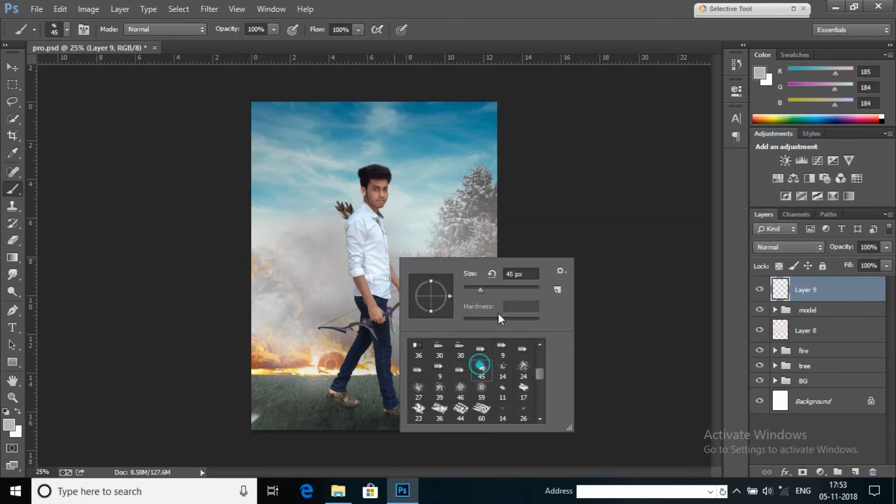
click(565, 20)
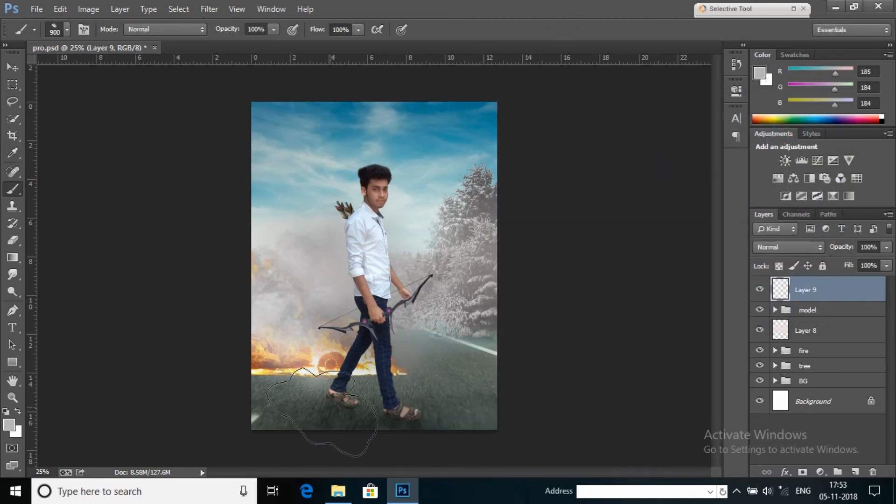
key(bracketright)
key(bracketright)
key(bracketright)
key(bracketright)
- Paint grey smoke dabs over the road, around the man's feet, and along both sides of the picture
click(283, 402)
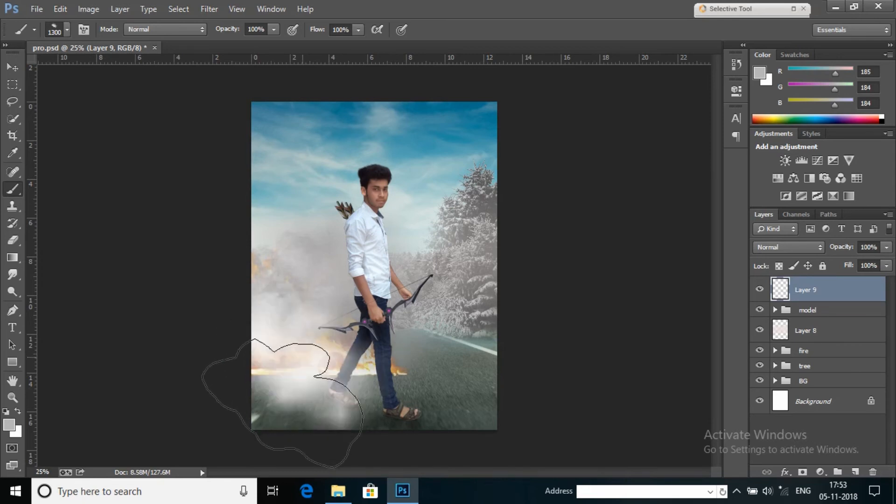
click(448, 401)
click(506, 346)
click(274, 410)
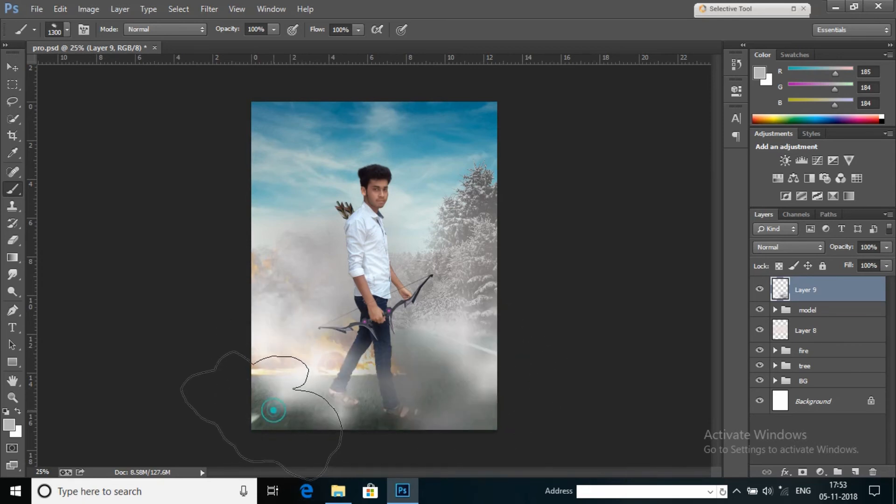
click(260, 194)
click(516, 259)
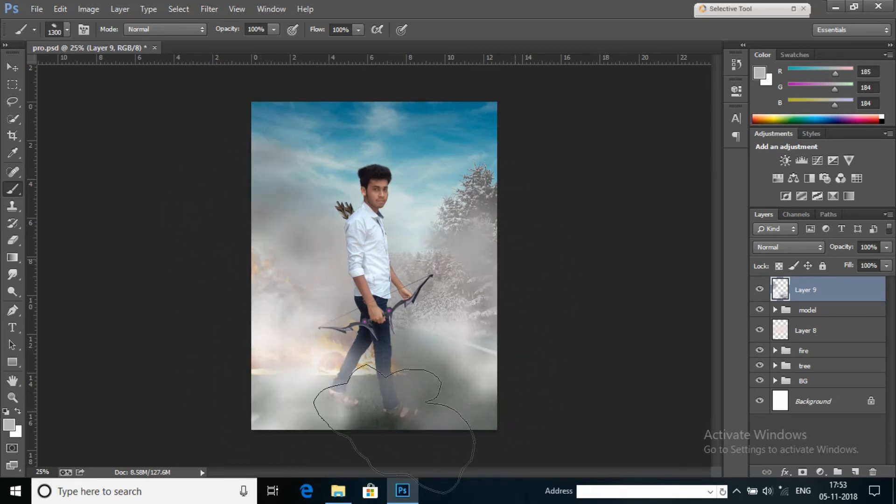
click(401, 426)
- Set the smoke layer's blend mode to Screen and soften it with a 45.6-pixel Gaussian Blur
click(810, 246)
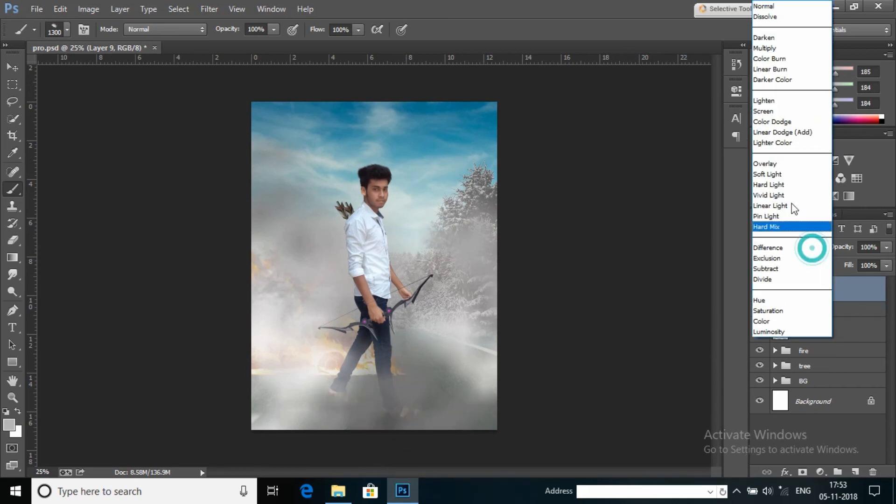
click(770, 121)
click(209, 8)
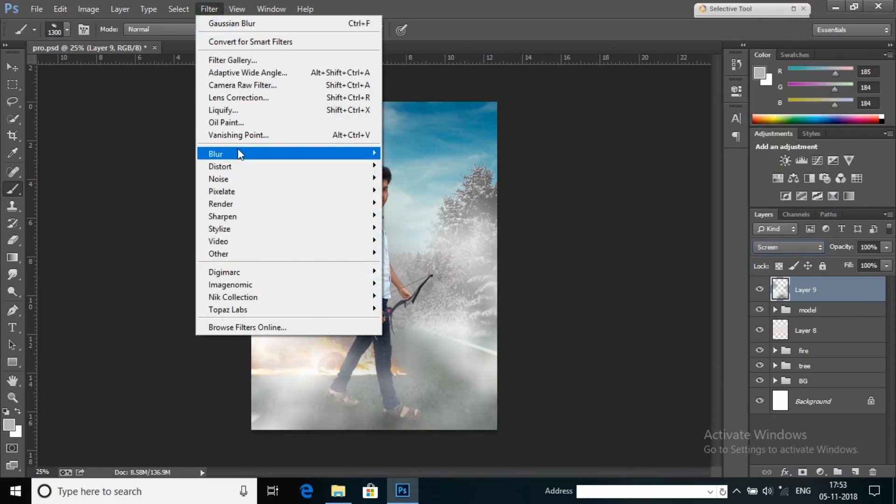
mouse_move(237, 154)
click(406, 245)
drag(645, 311, 662, 309)
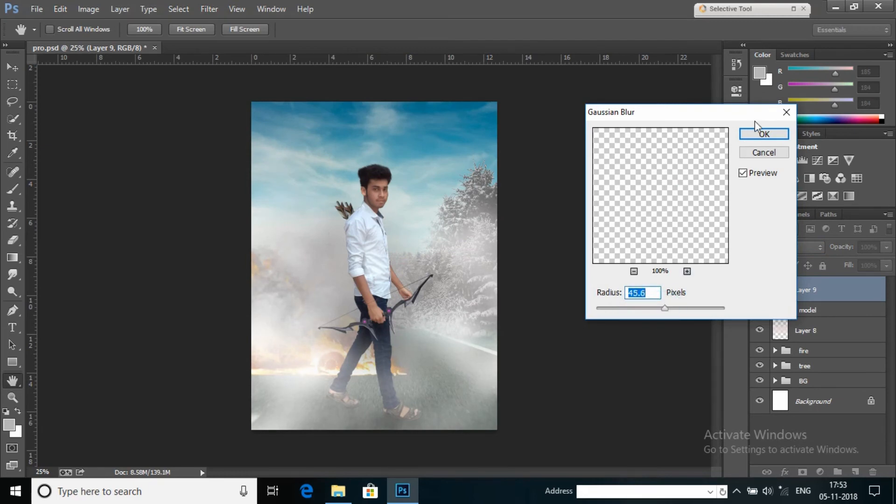
click(772, 134)
key(b)
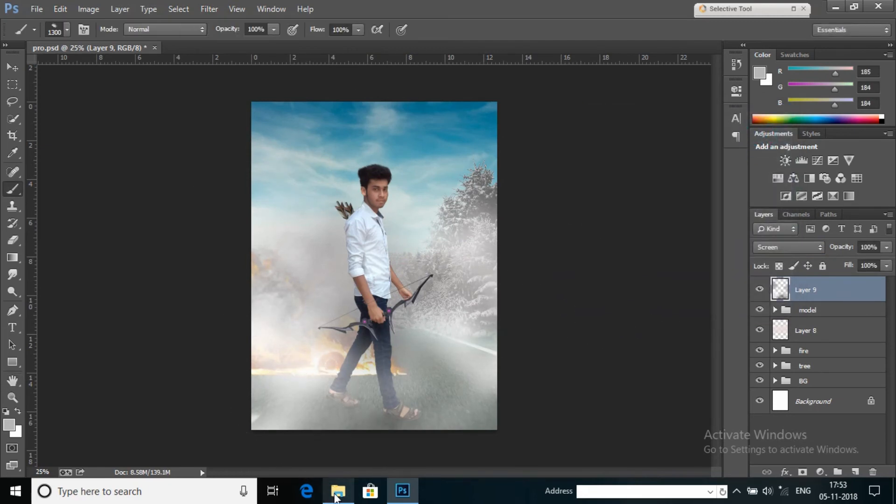
- Place the redlijt sparks image from File Explorer into the composite with its blend mode set to Screen
click(338, 491)
click(515, 290)
drag(229, 309, 117, 275)
click(789, 247)
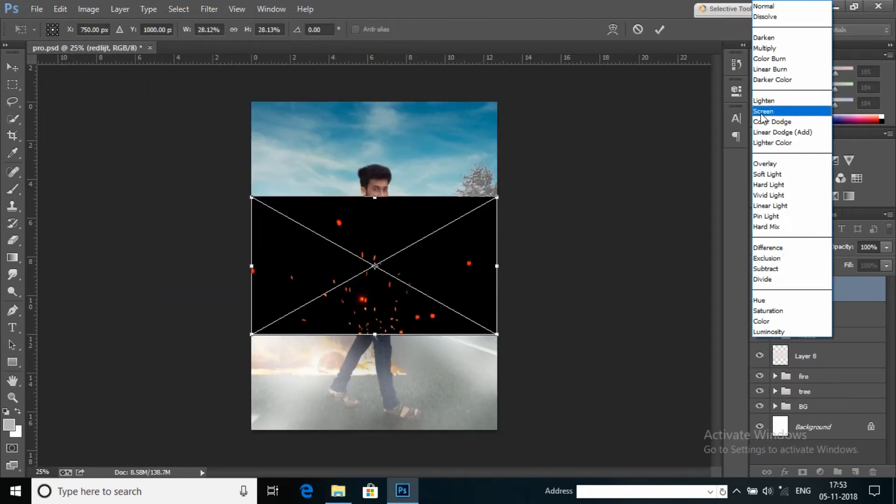
click(770, 112)
click(664, 31)
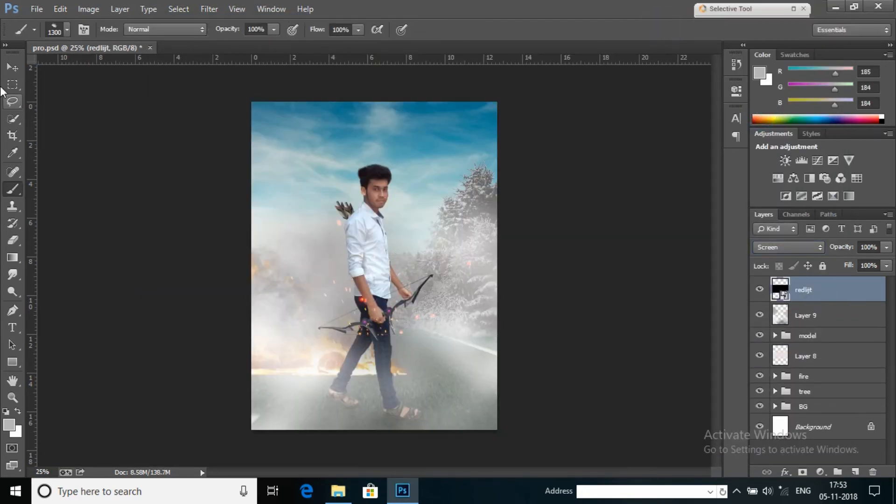
- Scale the redlijt sparks layer to about 41% and position it over the lower part of the picture
click(12, 68)
key(ctrl+t)
drag(375, 327, 306, 425)
drag(428, 299, 542, 231)
drag(429, 338, 386, 342)
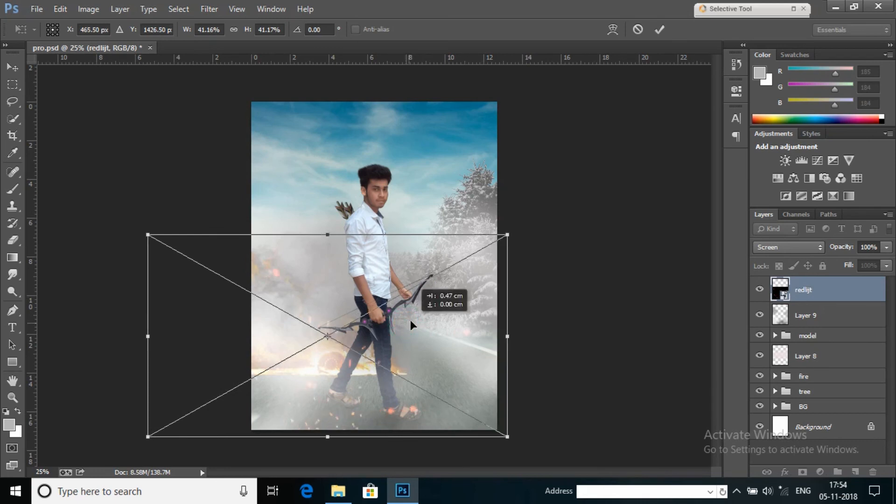
click(659, 30)
- Duplicate the sparks layer below the model group, scale the copy to 58.67%, and shift it toward the upper part of the picture
drag(340, 389, 331, 333)
drag(813, 297, 838, 370)
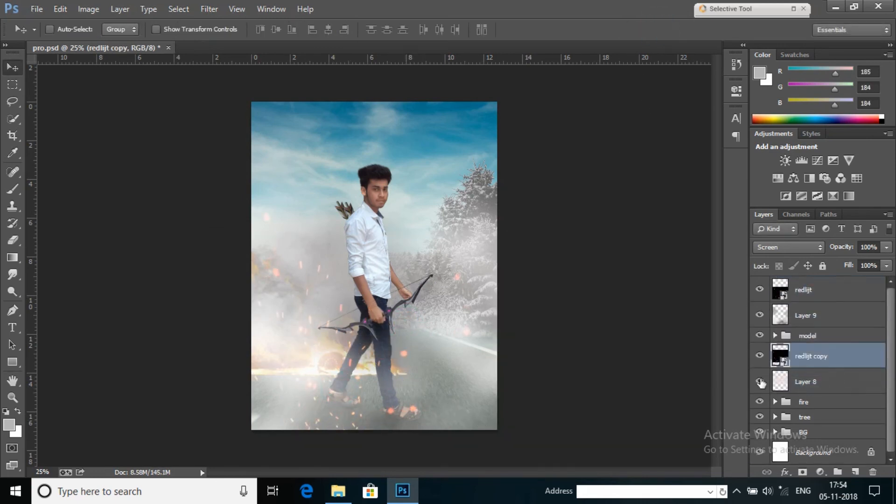
key(ctrl+t)
drag(499, 180, 652, 92)
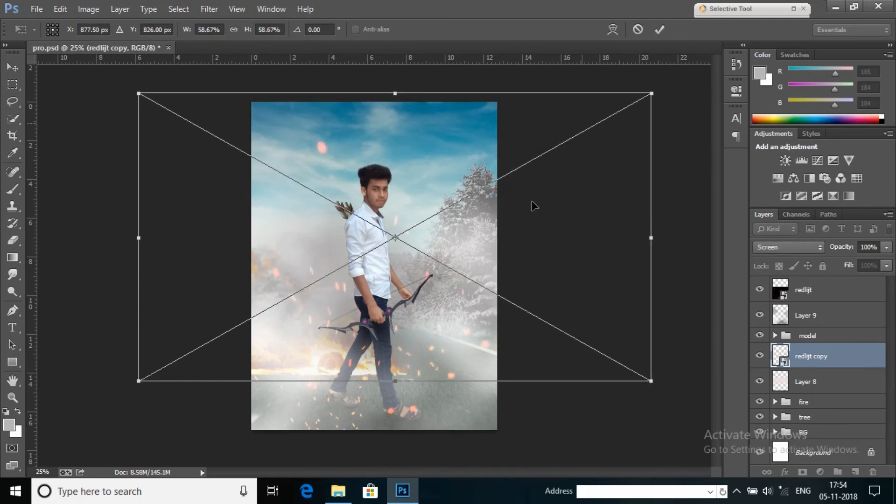
drag(475, 250, 432, 191)
click(660, 29)
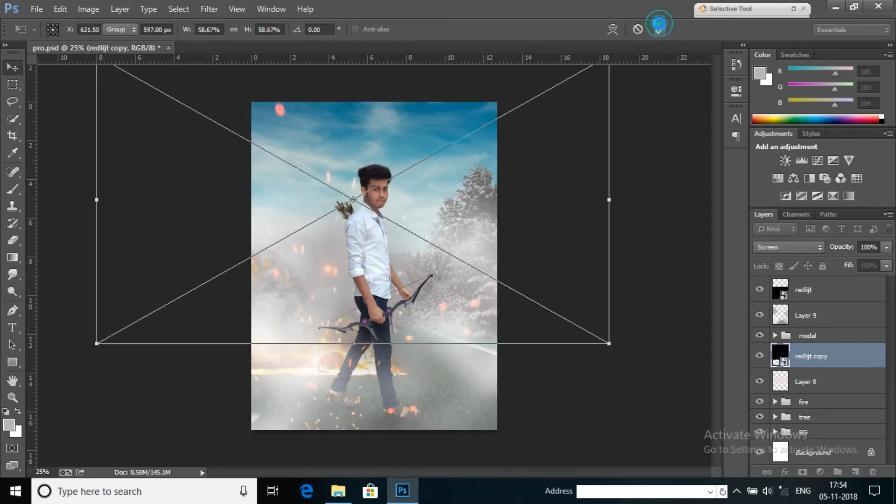
- Duplicate the enlarged sparks twice more to cover the sky and tree area, and rasterize the three sparks copies
drag(334, 295, 524, 166)
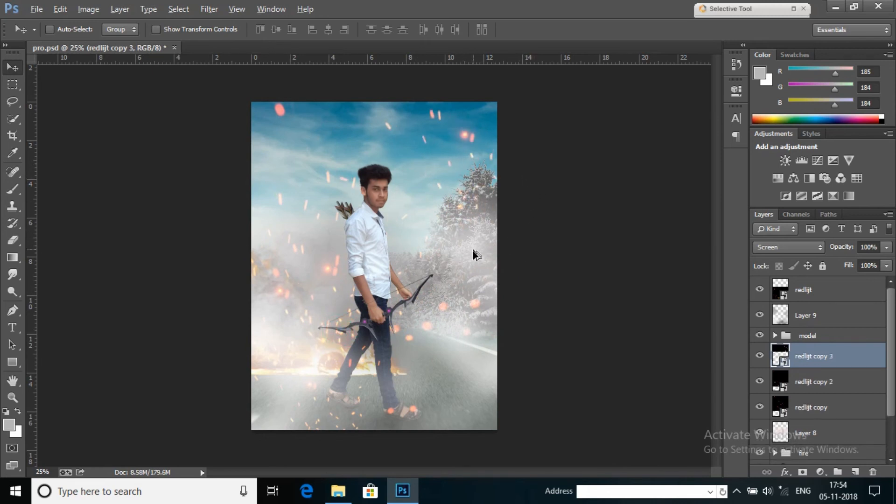
shift+click(811, 399)
right_click(819, 401)
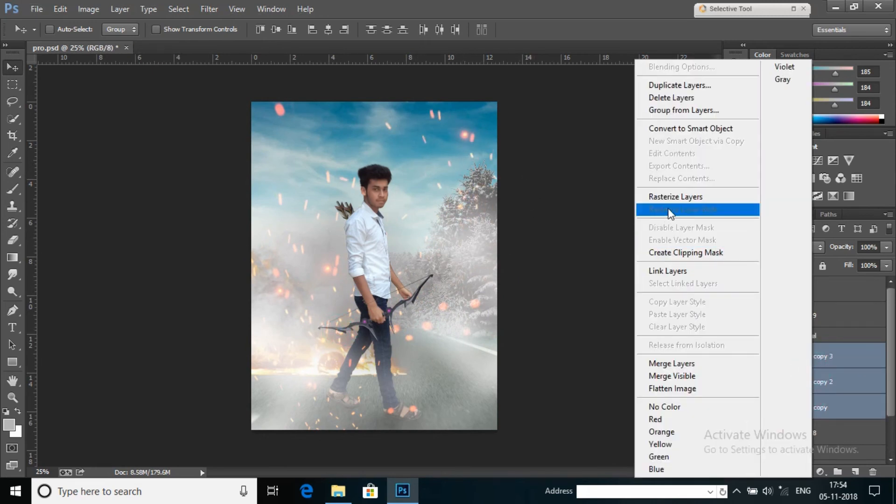
click(672, 210)
- Lower the opacity of the painted smoke layer above the model group to 56%
click(827, 292)
click(803, 317)
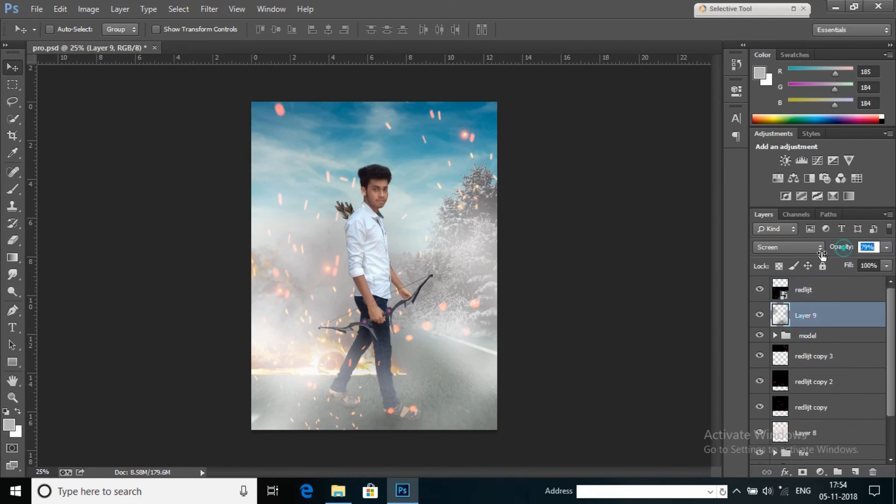
drag(841, 247, 810, 260)
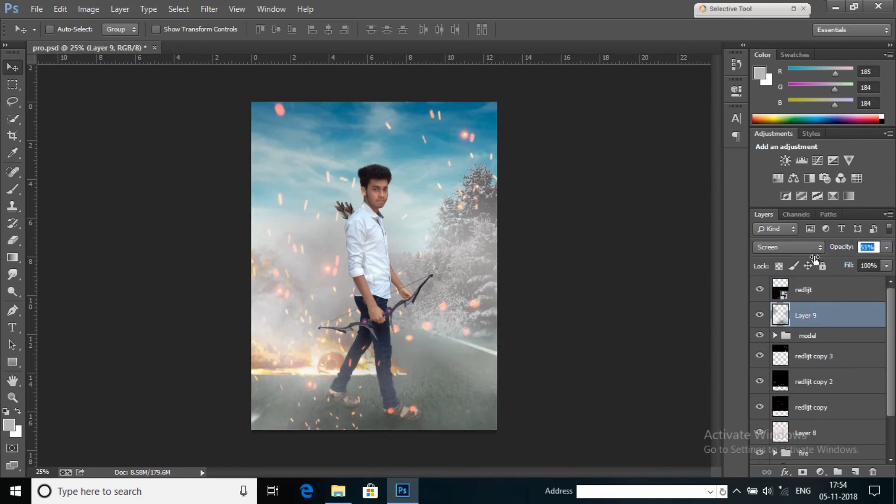
- Add a new empty layer at the top of the model group and clip it to the man's layer
click(12, 397)
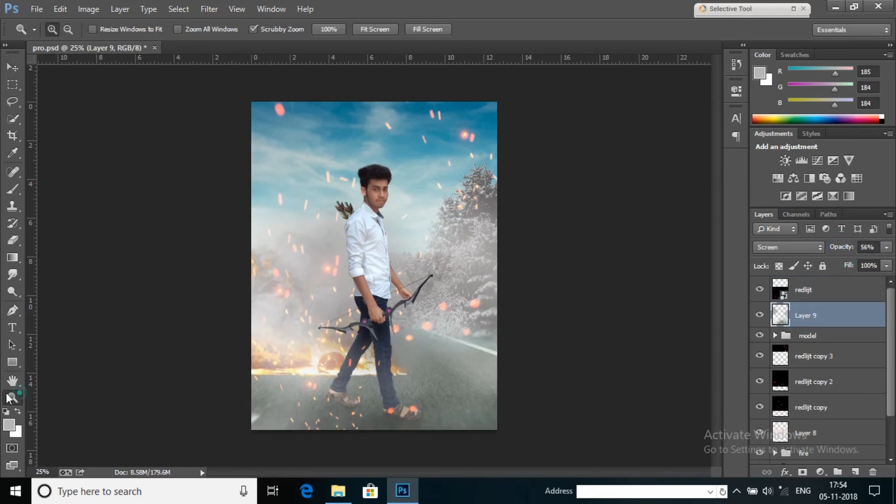
click(357, 266)
right_click(452, 224)
click(466, 308)
click(827, 297)
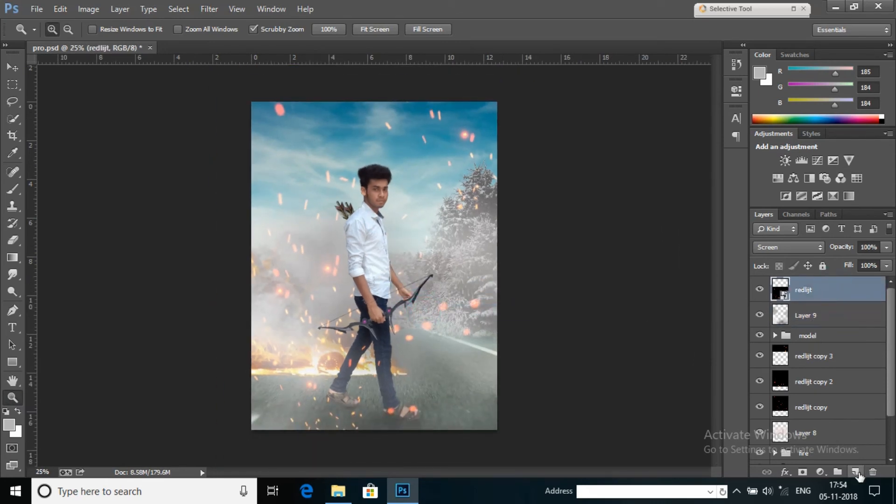
click(778, 337)
click(812, 357)
click(855, 471)
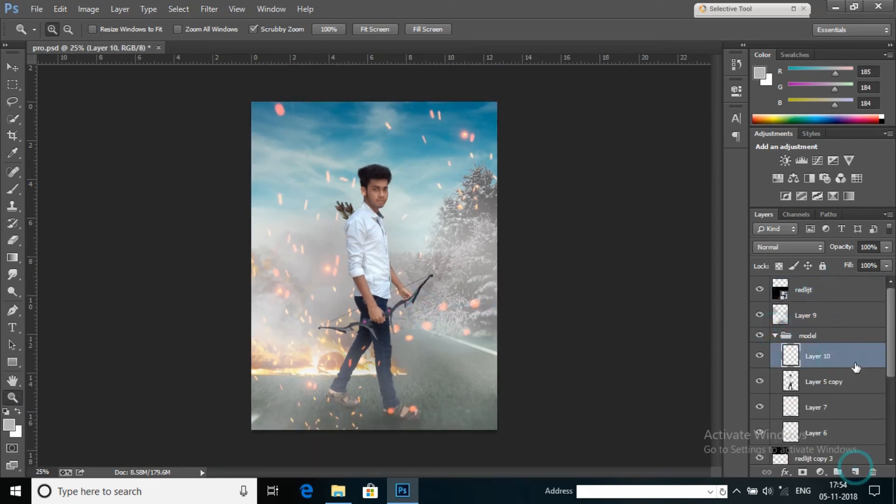
right_click(857, 357)
click(735, 234)
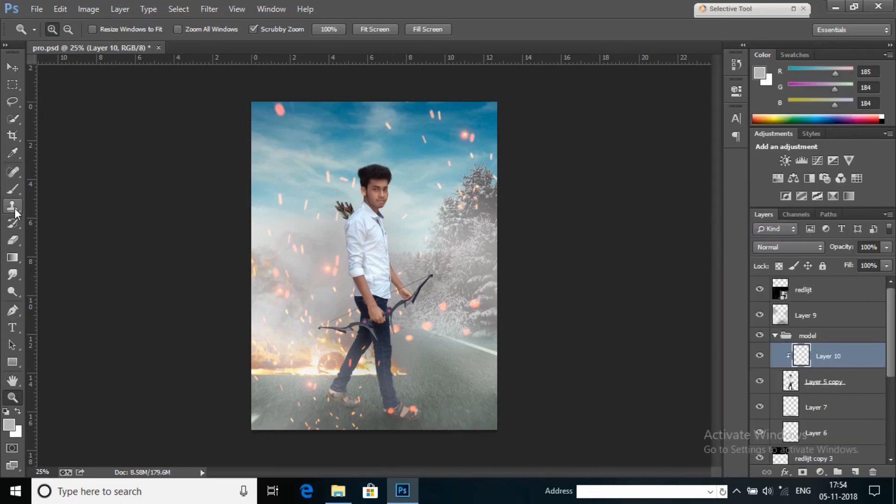
- Set the Brush tool's foreground colour to pure white, RGB 255, 255, 255
click(12, 189)
click(10, 425)
click(525, 185)
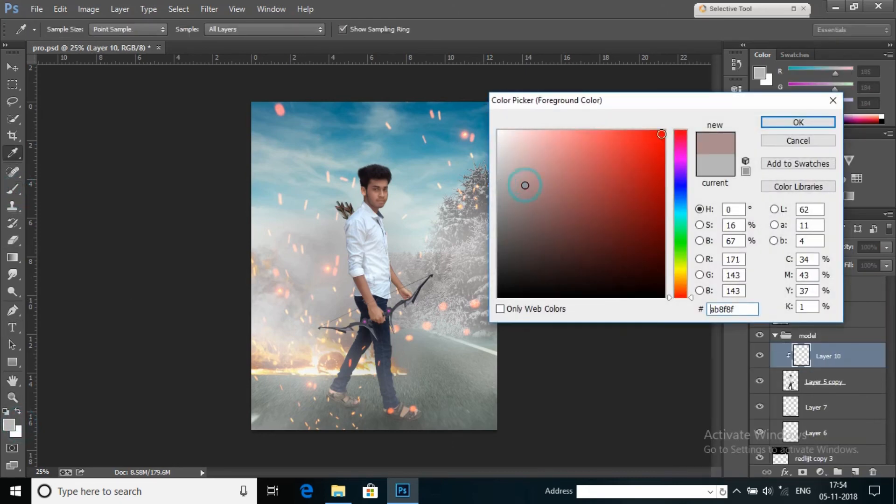
click(498, 131)
click(805, 125)
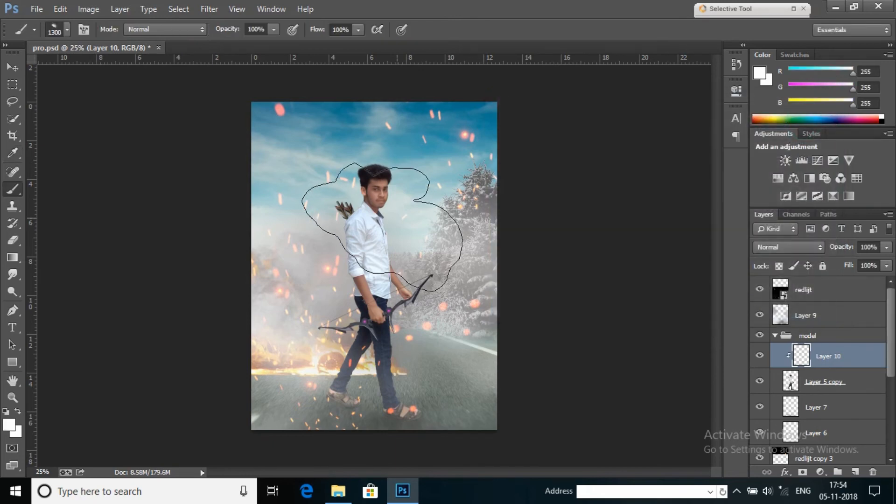
- Switch to a soft round brush tip and reduce its size to 400 px
right_click(313, 267)
scroll(405, 381, up, 3)
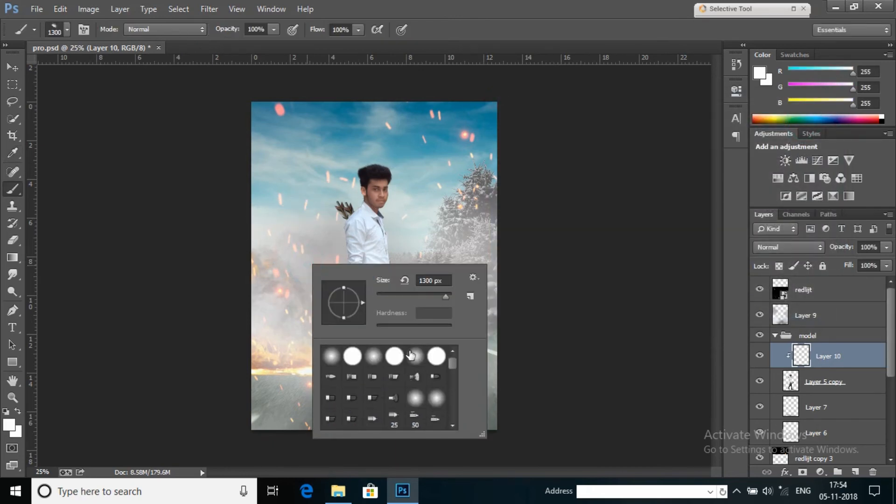
double_click(411, 356)
key(bracketleft)
key(bracketleft)
key(bracketleft)
key(bracketleft)
key(bracketleft)
key(bracketleft)
key(bracketleft)
key(bracketleft)
key(bracketleft)
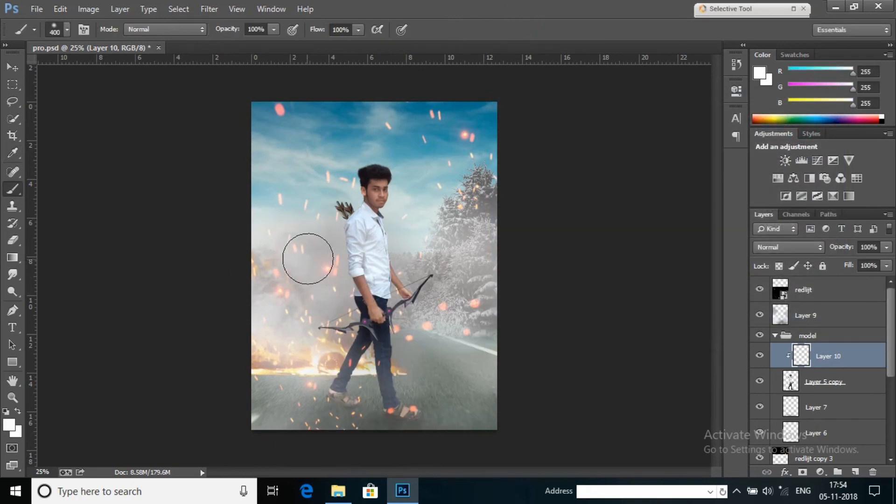
- Paint soft white haze over the man's edges and the bow on the clipped layer, varying the brush size
click(318, 258)
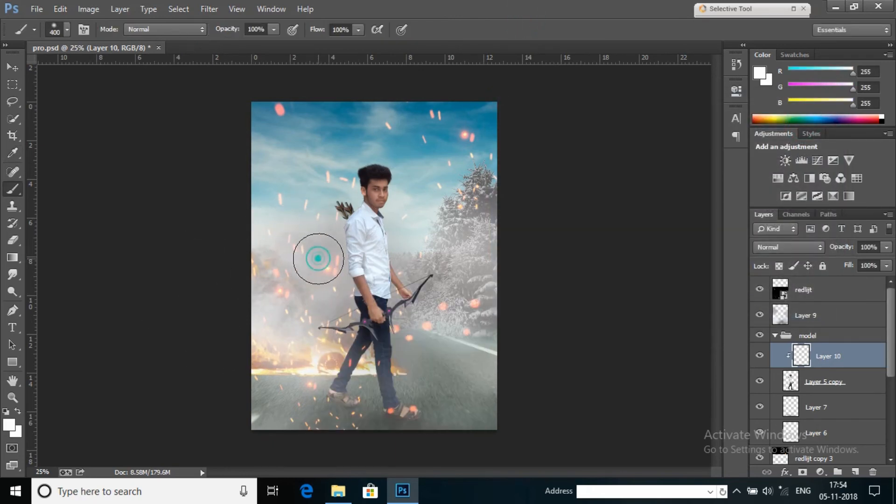
click(418, 205)
key(bracketleft)
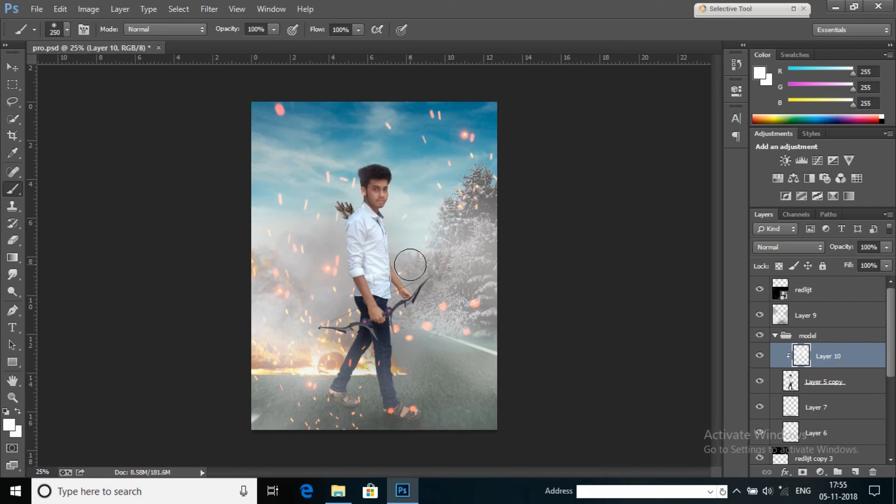
key(bracketleft)
click(429, 365)
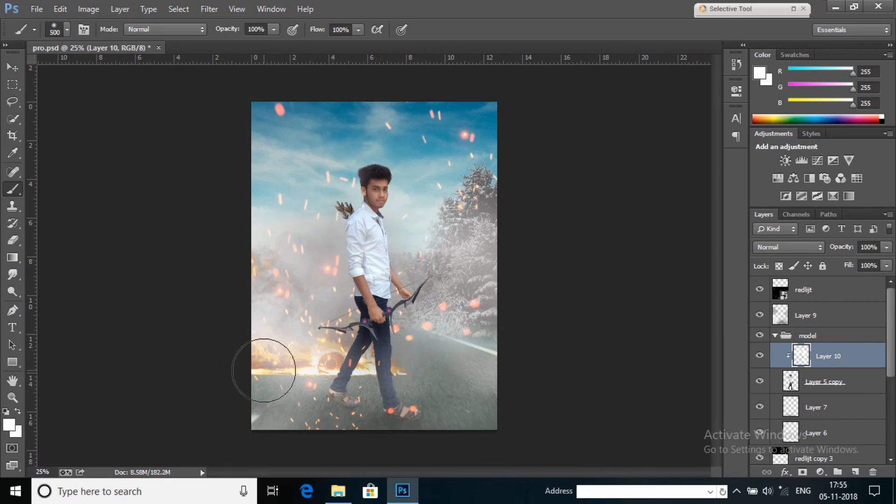
- Set the Brush tool's foreground colour to orange, RGB 235, 131, 54
key(c)
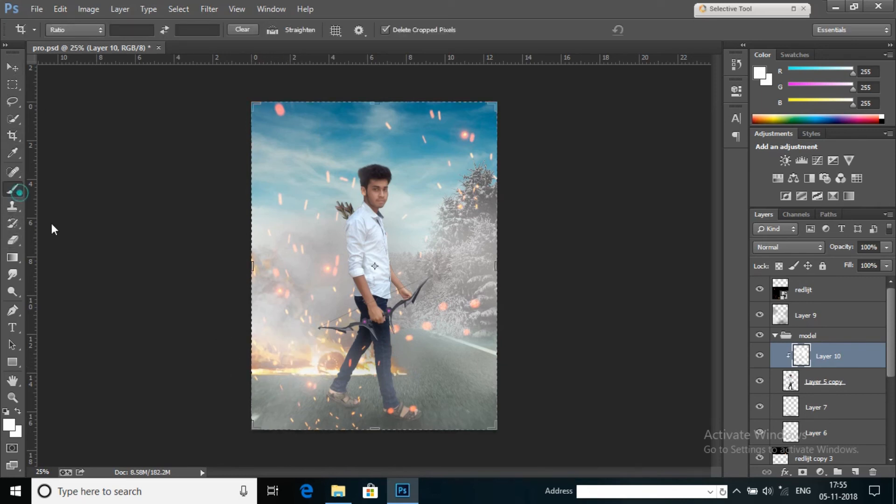
alt+click(321, 363)
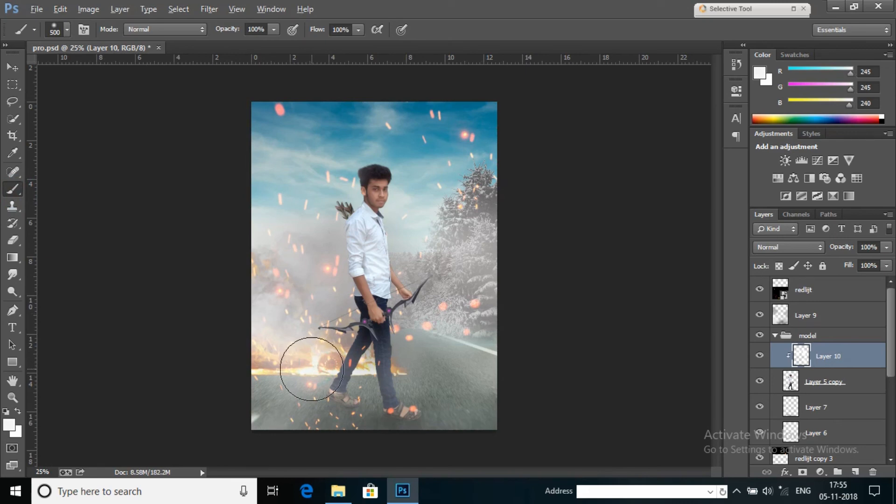
alt+click(281, 108)
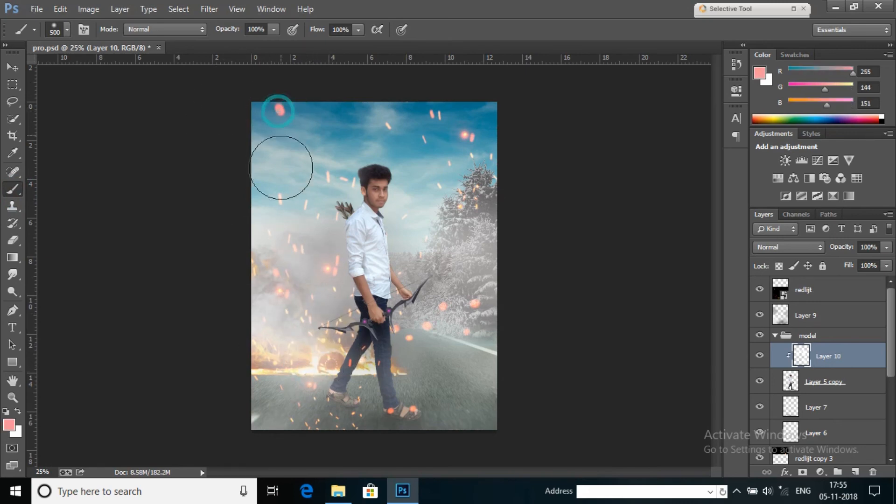
click(9, 425)
drag(680, 279, 680, 289)
click(628, 156)
click(626, 145)
click(798, 122)
key(b)
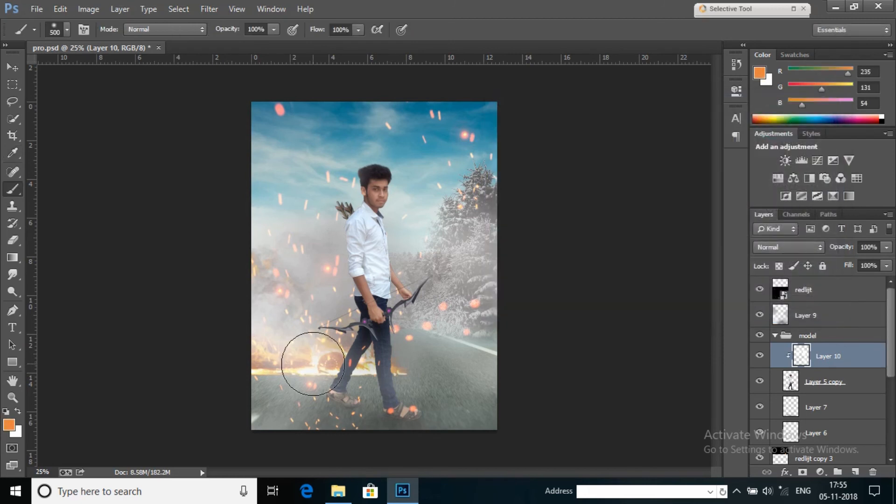
- Reduce the brush to 175 px and paint an orange fire glow along the man's rear leg on the clipped layer
key(bracketleft)
key(bracketleft)
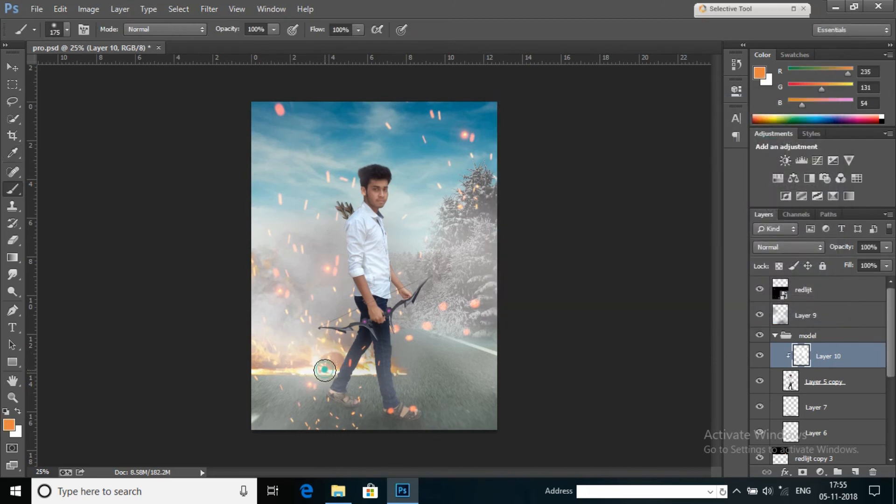
click(330, 365)
click(305, 382)
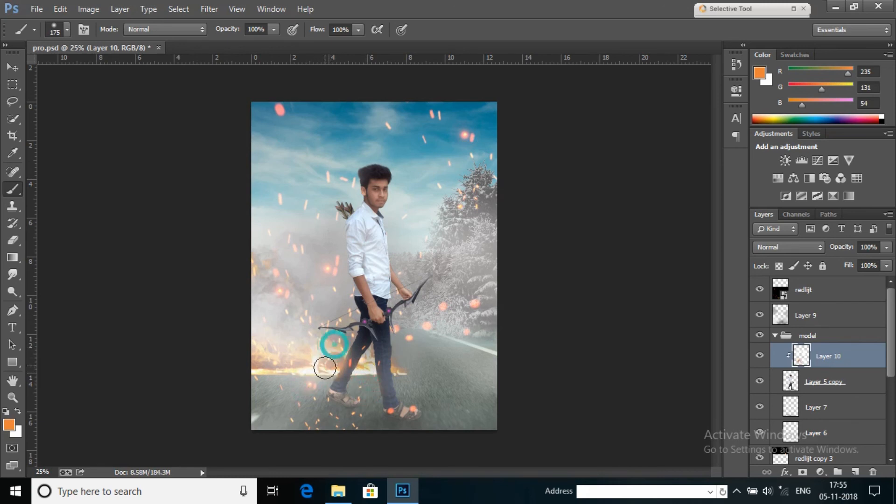
- Set the clipped glow layer's blend mode to Screen and toggle its visibility to compare the effect
click(800, 247)
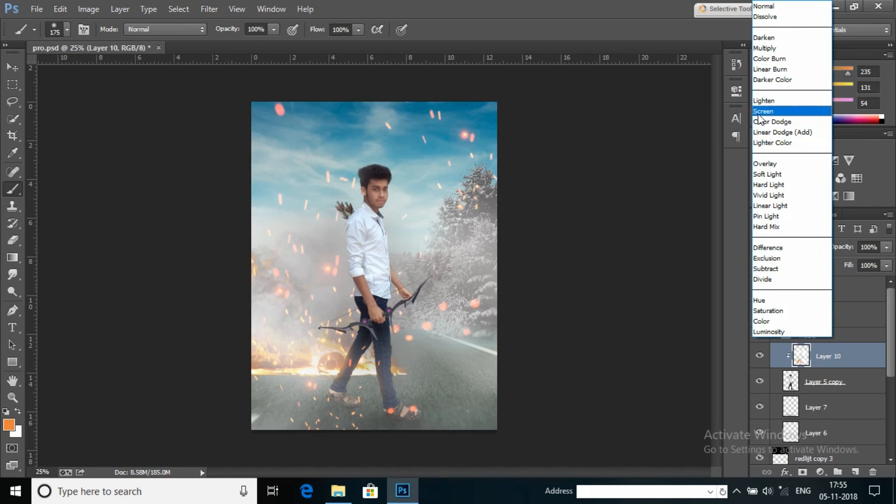
click(789, 112)
click(761, 358)
click(761, 357)
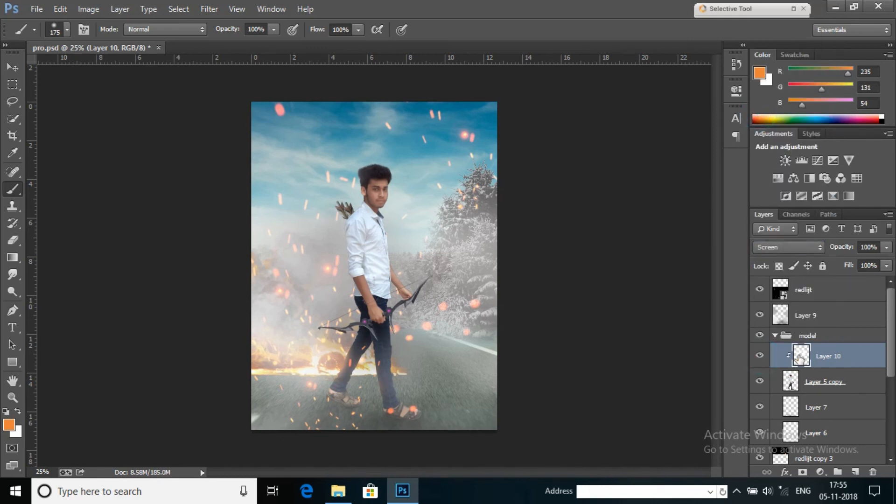
- Collapse the model group and add a layer mask to the smoke layer directly above it
click(773, 336)
click(812, 298)
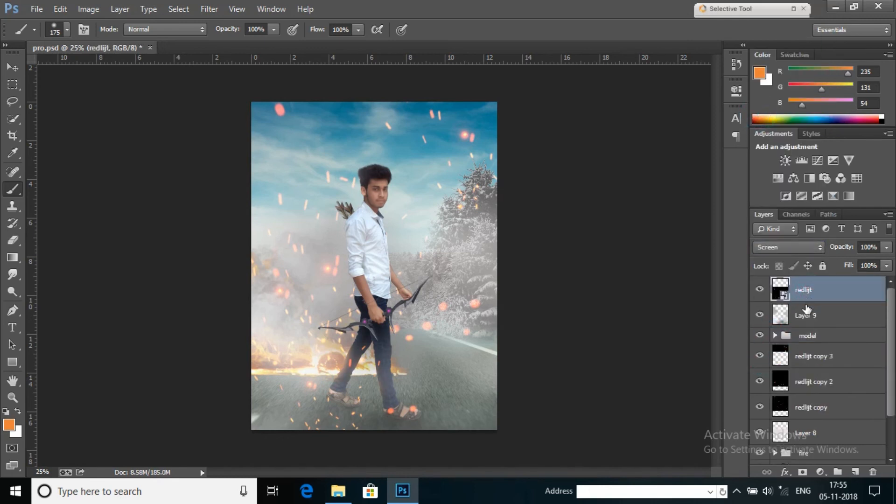
click(806, 312)
click(802, 472)
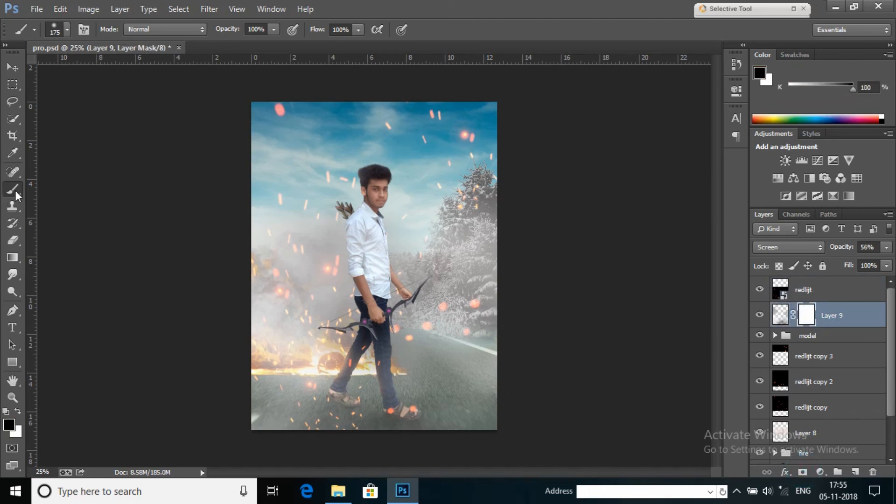
- Enlarge the soft brush to 700 px and make black the foreground colour for masking
key(x)
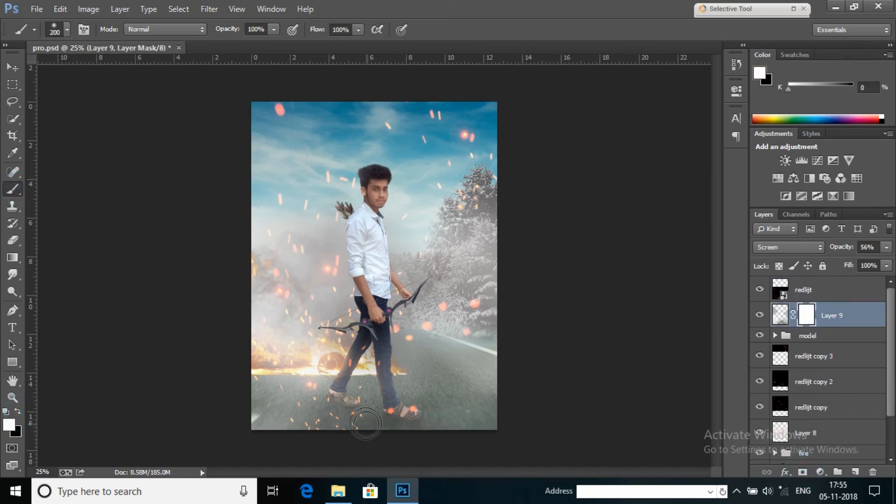
key(bracketright)
key(bracketright)
key(bracketright)
key(bracketright)
key(bracketright)
key(bracketright)
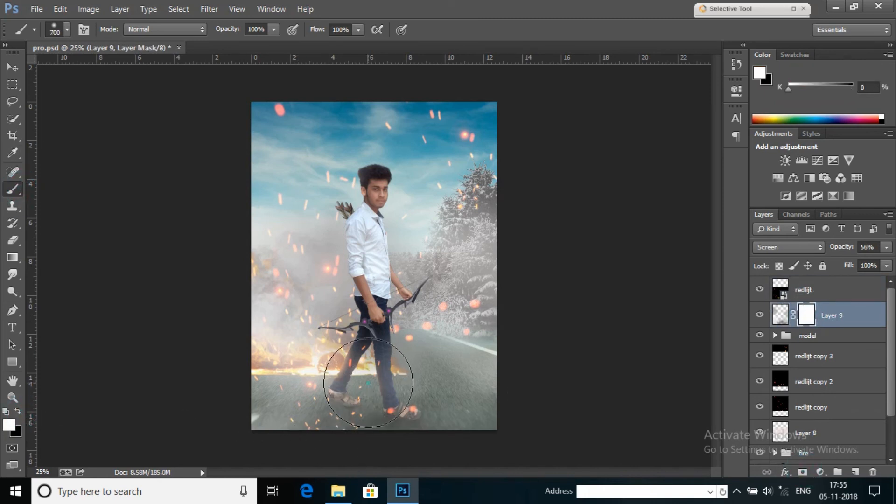
key(x)
- Paint black on the smoke layer's mask over the man's legs, the burning car and the fire
click(368, 388)
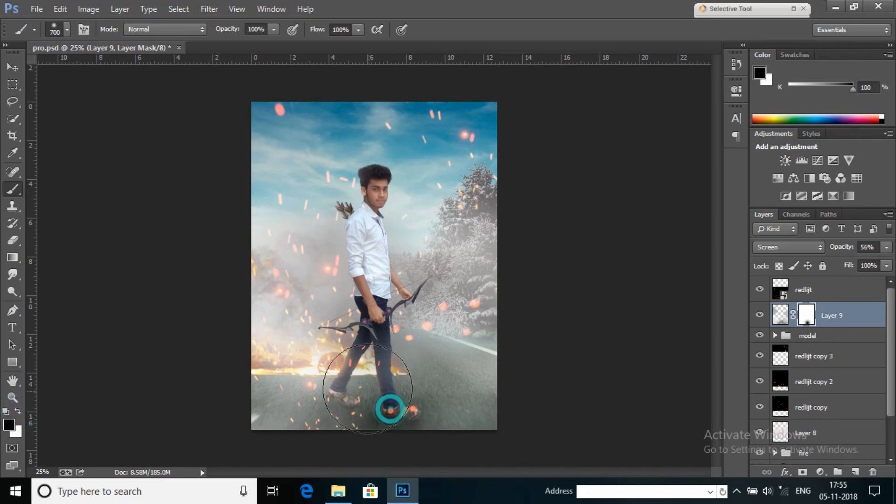
mouse_move(368, 389)
mouse_down()
mouse_move(311, 335)
mouse_move(274, 340)
mouse_up()
click(297, 328)
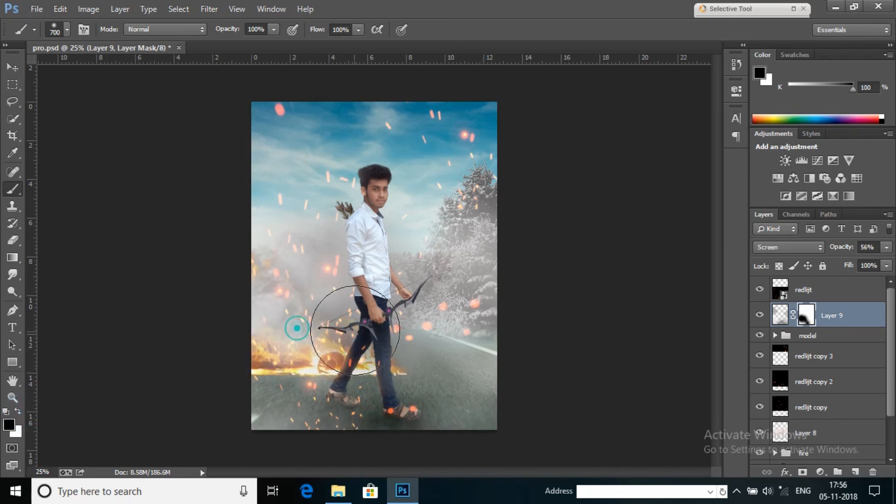
mouse_move(355, 330)
mouse_down()
mouse_move(418, 333)
mouse_move(392, 321)
mouse_move(299, 322)
mouse_move(375, 341)
mouse_move(278, 342)
mouse_up()
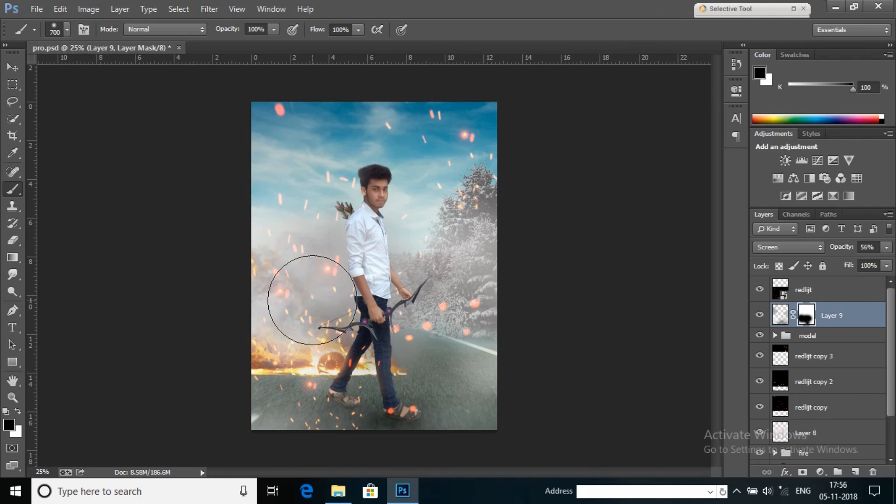
mouse_move(313, 300)
mouse_down()
mouse_move(396, 338)
mouse_move(342, 345)
mouse_move(361, 336)
mouse_move(425, 367)
mouse_move(391, 402)
mouse_up()
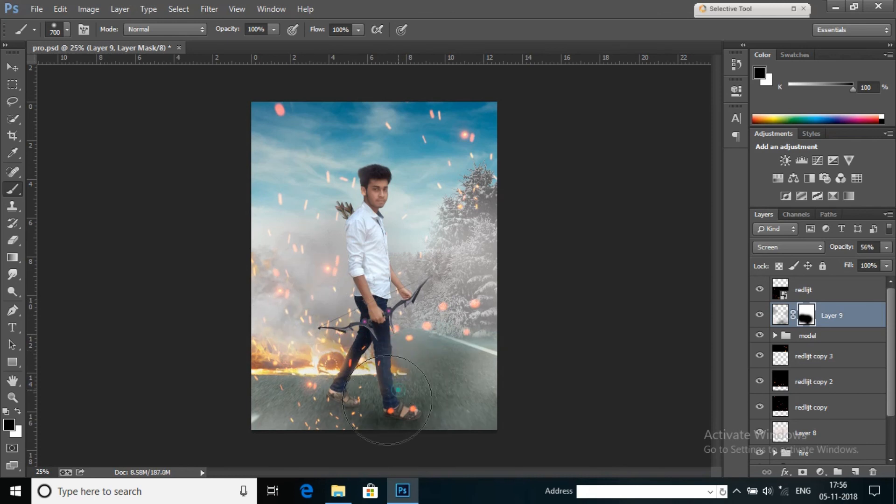
click(13, 398)
right_click(414, 234)
click(467, 320)
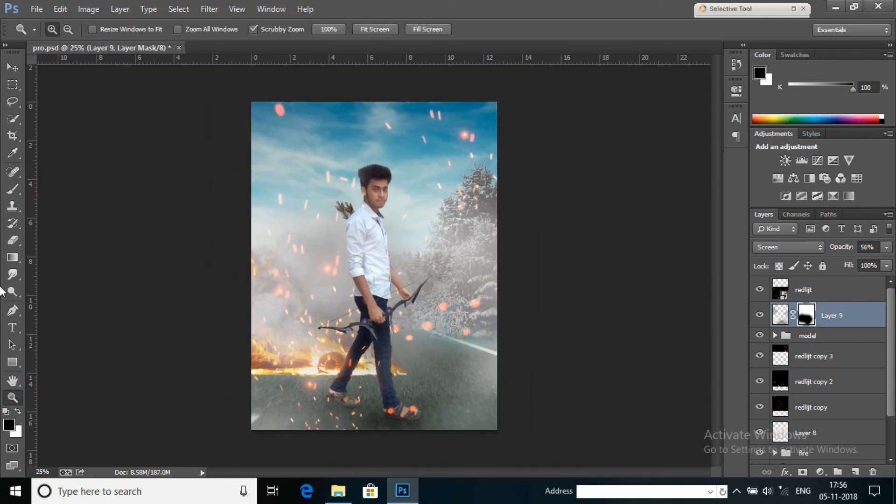
- Merge the layers redlijt copy 2 and redlijt copy 3 and set the merged layer's blend mode to Screen
click(816, 411)
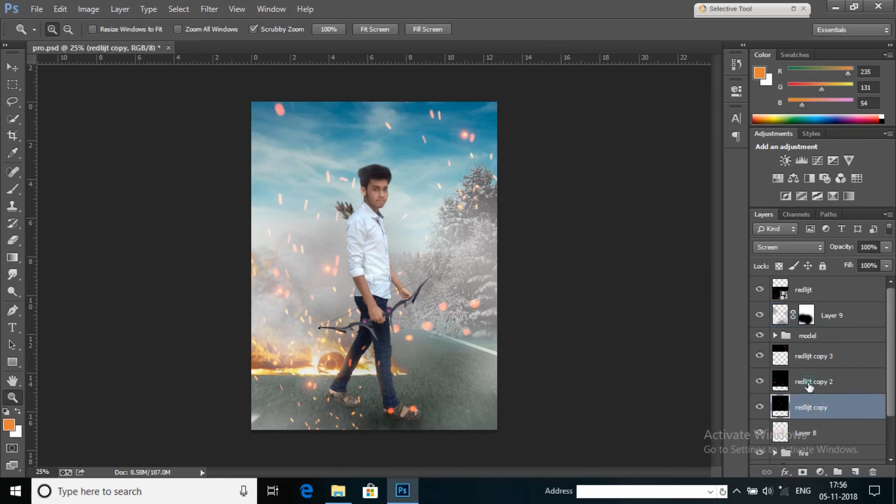
click(809, 383)
shift+click(820, 358)
key(ctrl+e)
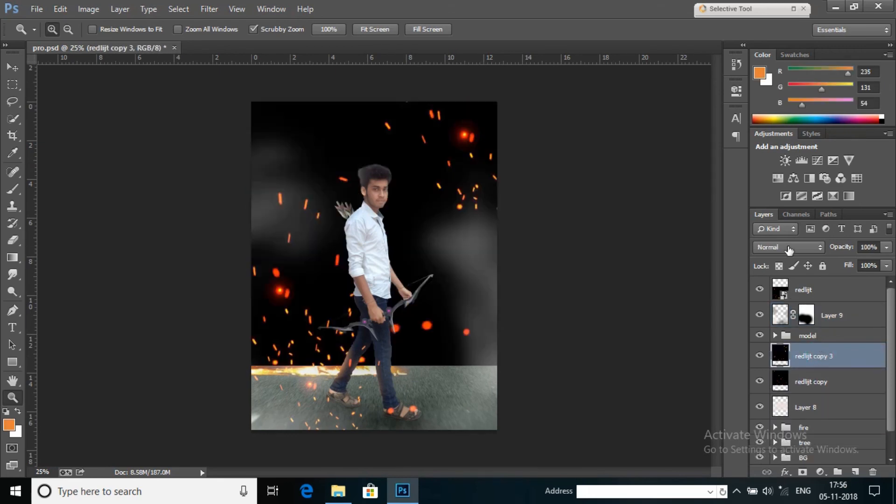
click(789, 247)
click(770, 114)
- Apply a Gaussian Blur to the merged sparks layer redlijt copy 3
click(216, 13)
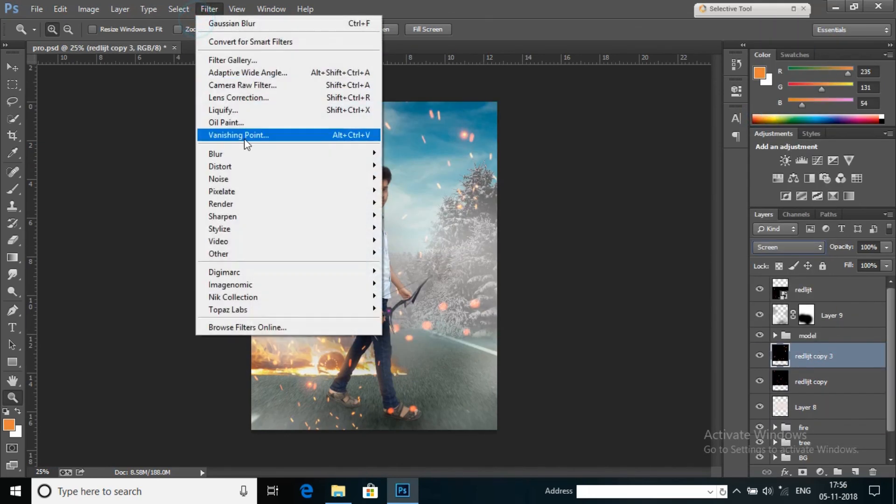
mouse_move(252, 153)
click(430, 248)
drag(665, 309, 623, 310)
click(765, 134)
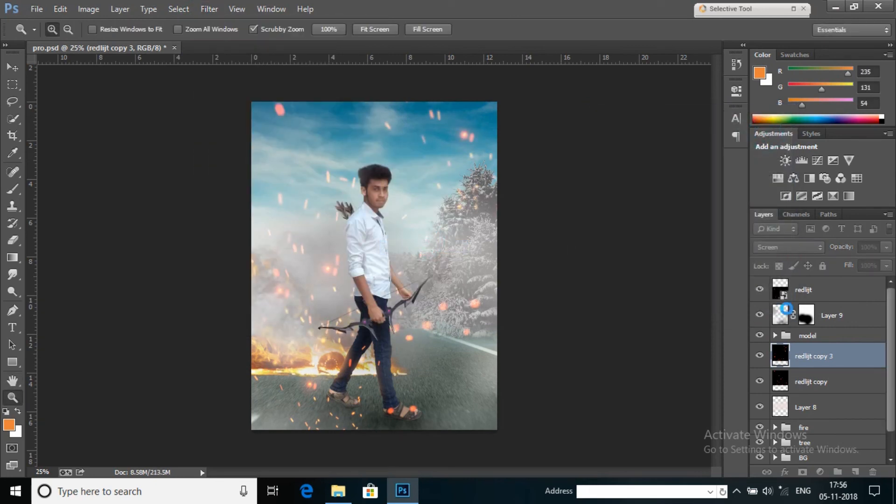
- Add a new layer at the top of the stack and fill it with the merged composite using Apply Image
click(799, 294)
click(856, 472)
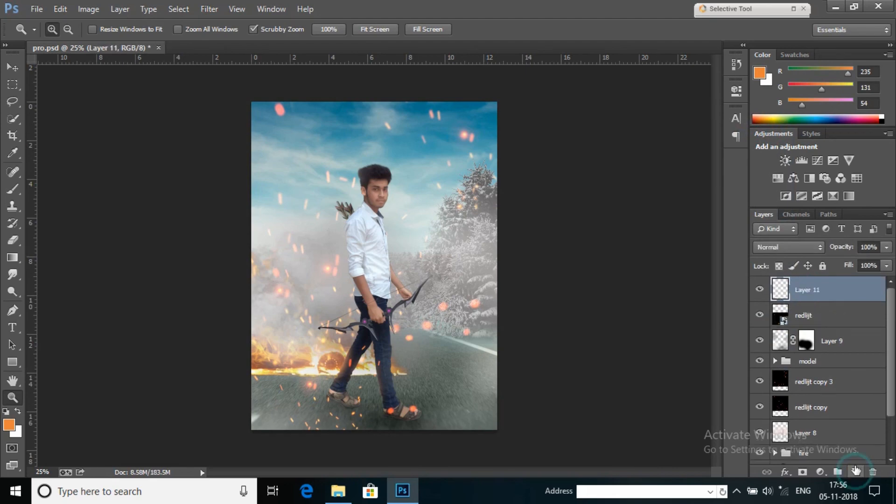
click(210, 9)
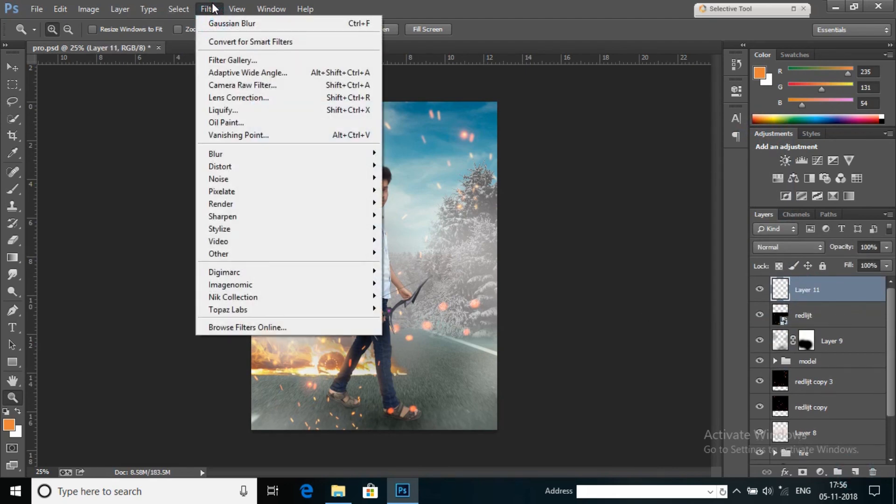
mouse_move(89, 9)
click(126, 193)
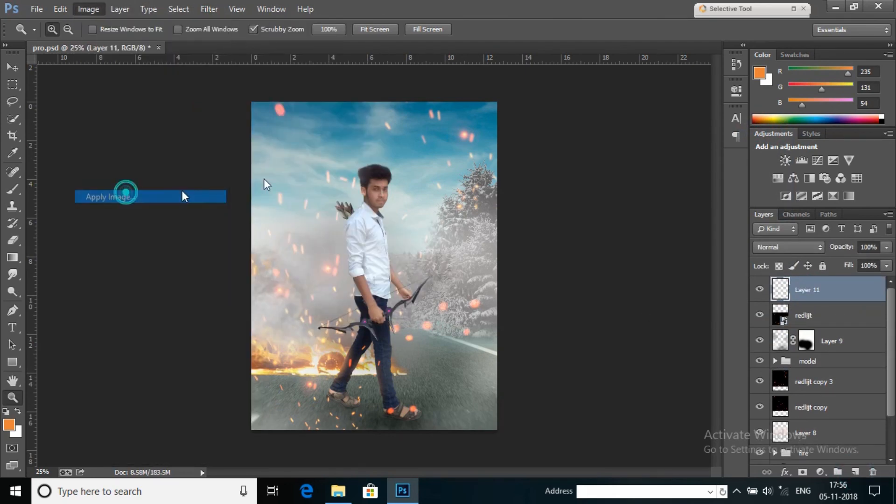
click(562, 128)
- Start the Camera Raw filter on the merged top layer and set Clarity to +36 and Blacks to +28
click(209, 9)
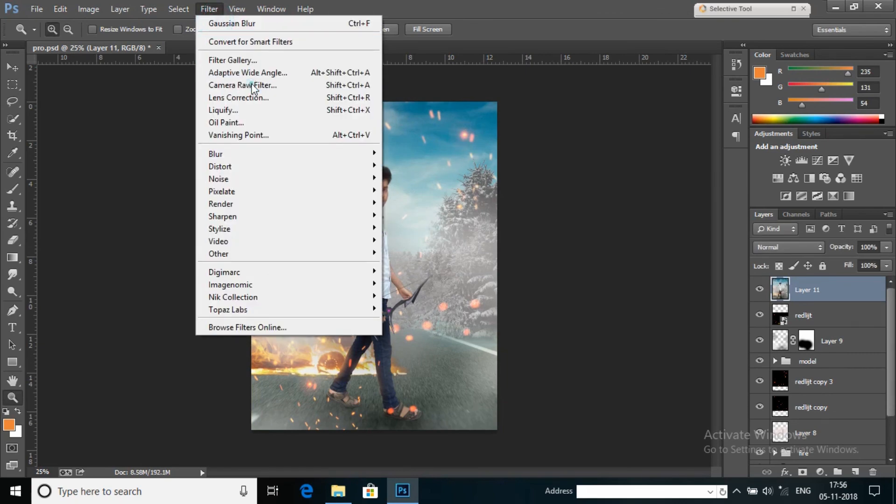
click(253, 86)
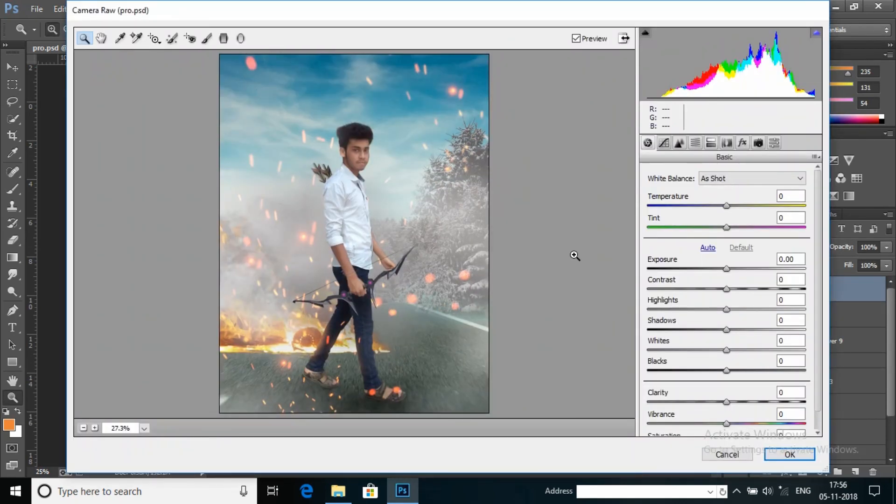
drag(728, 402, 755, 402)
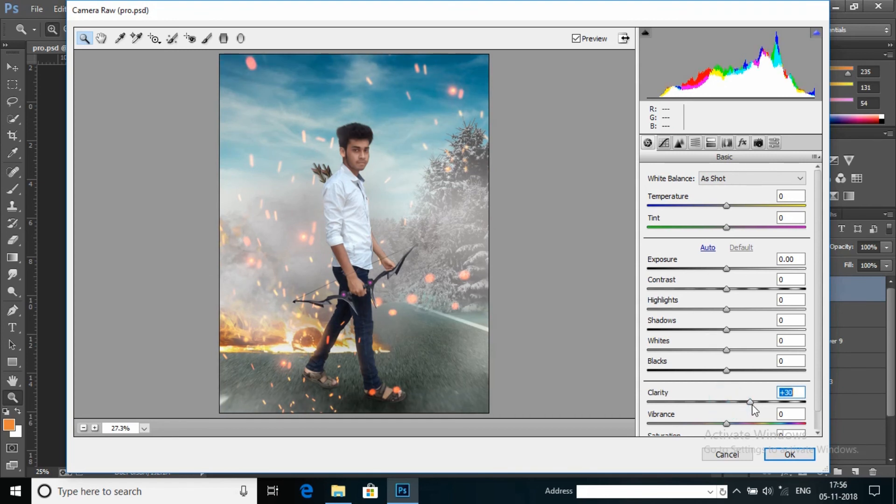
drag(728, 370, 748, 371)
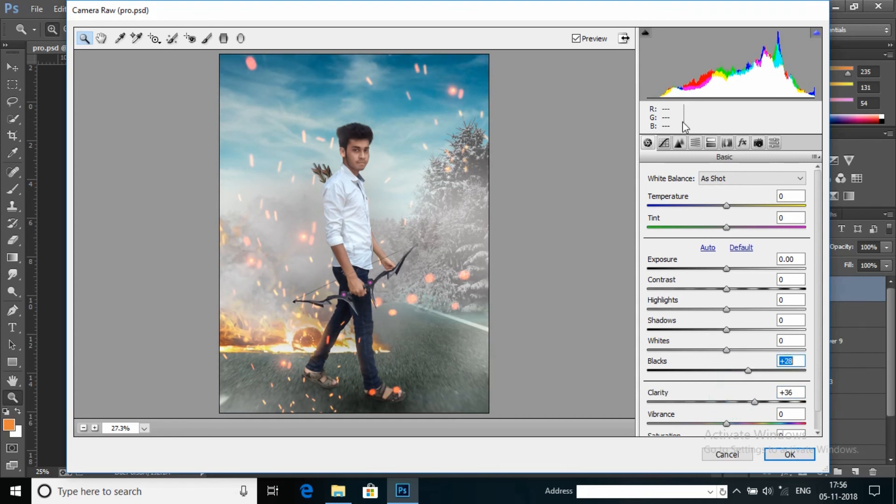
- Add a graduated filter from the lower road up to the man's hand and set its Exposure to -3.50
click(742, 142)
click(224, 38)
drag(351, 400, 351, 297)
drag(715, 241, 667, 251)
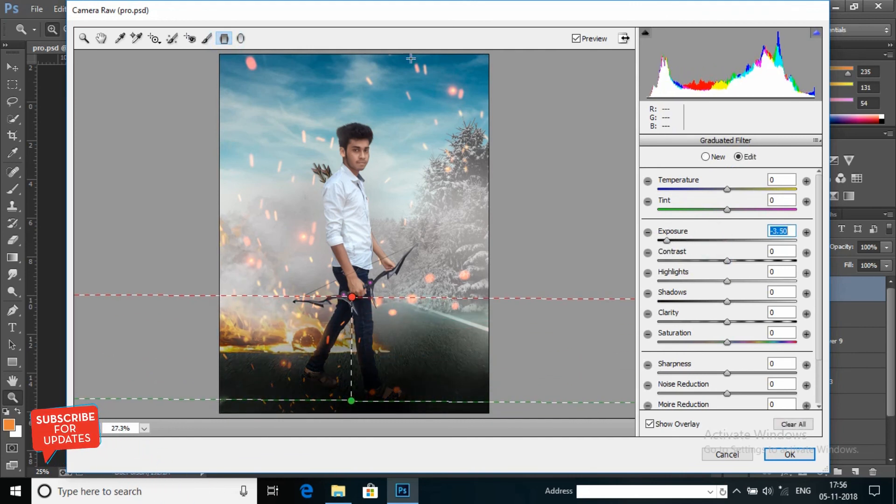
- Add a large radial filter centred on the man to darken the image edges, with Exposure at -2.30
click(241, 38)
drag(349, 204, 462, 350)
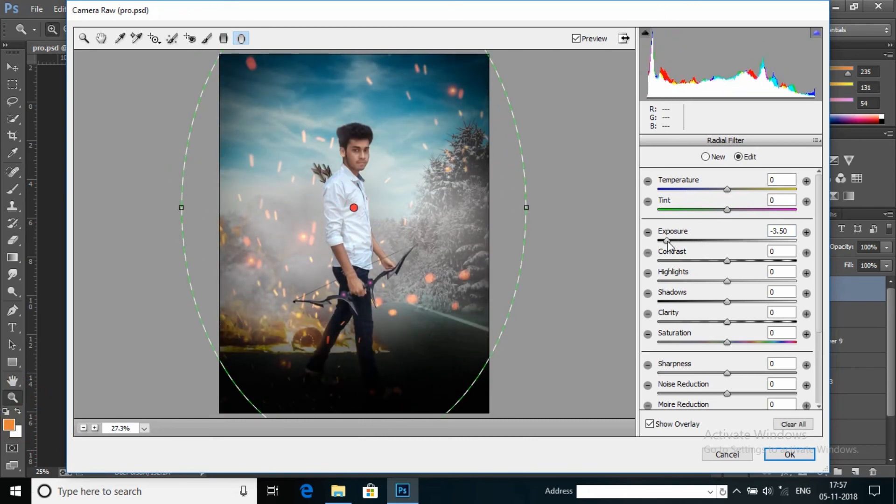
drag(668, 241, 691, 251)
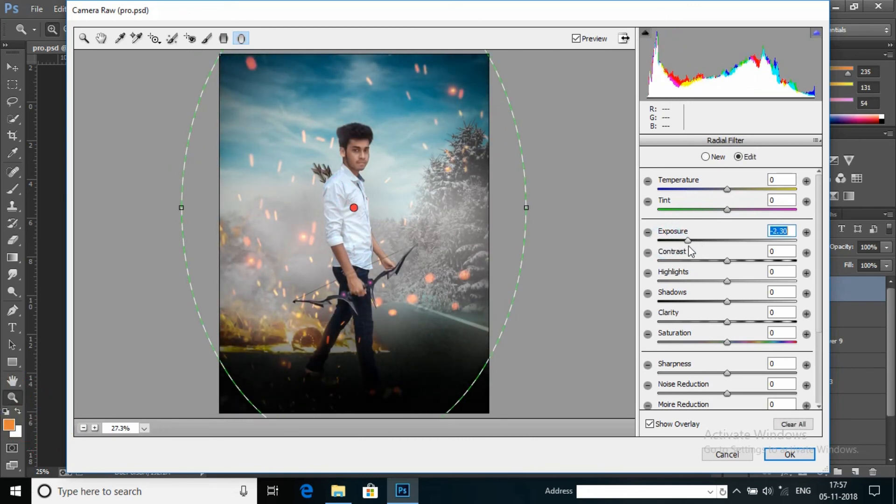
click(80, 39)
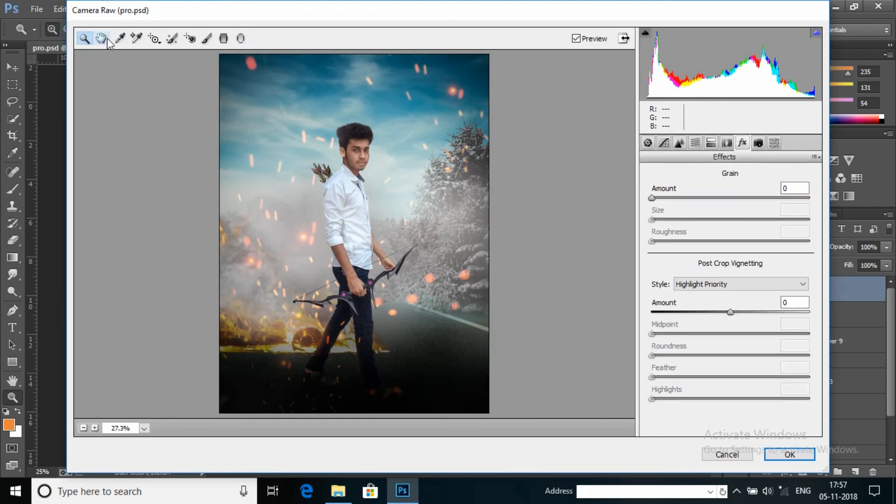
- Set the Basic adjustments to Whites +18, Shadows +30 and Highlights +10
click(648, 143)
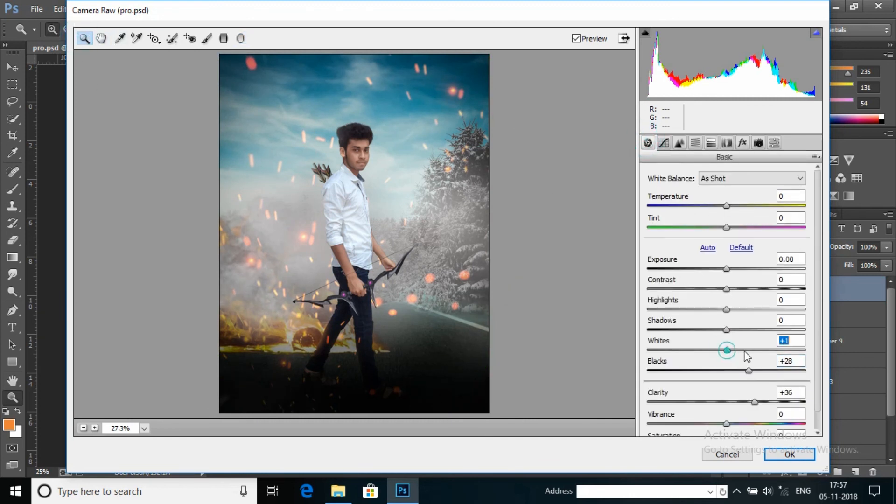
drag(747, 357, 751, 336)
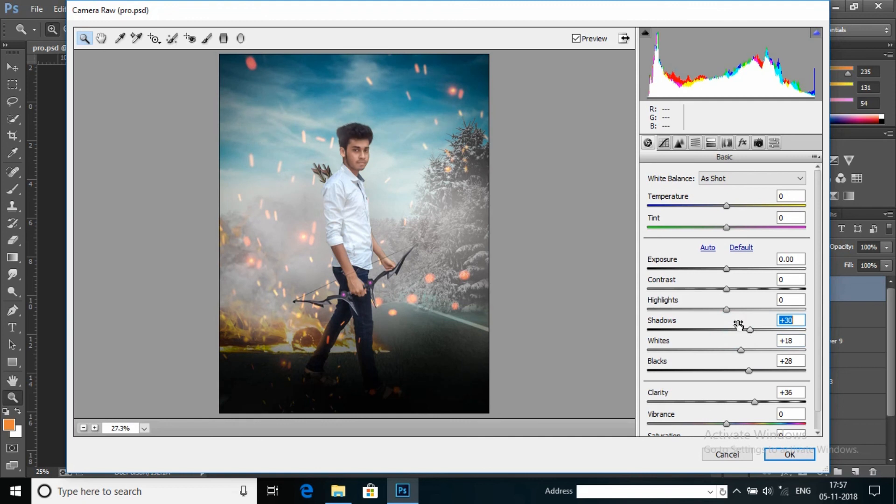
click(726, 310)
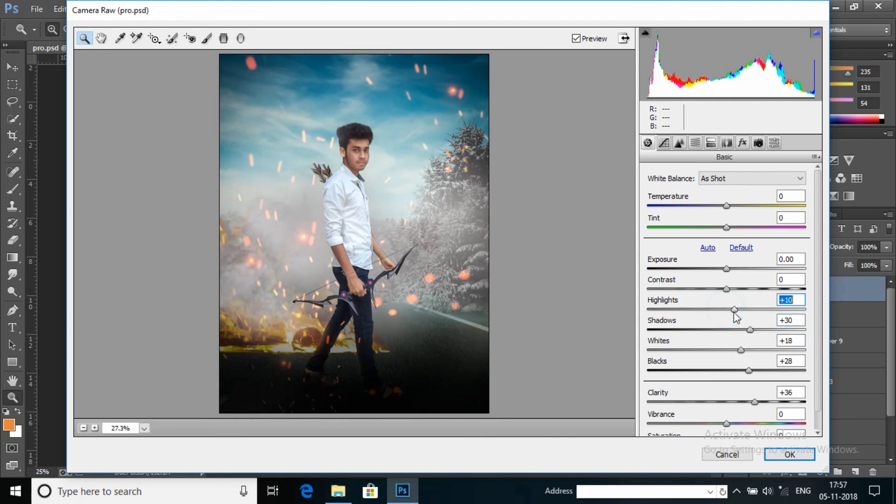
- In the HSL adjustments, set the luminance of Reds to +8 and Oranges to +18, and slightly raise the saturation of Reds
click(712, 142)
click(696, 142)
click(725, 193)
drag(730, 236, 746, 264)
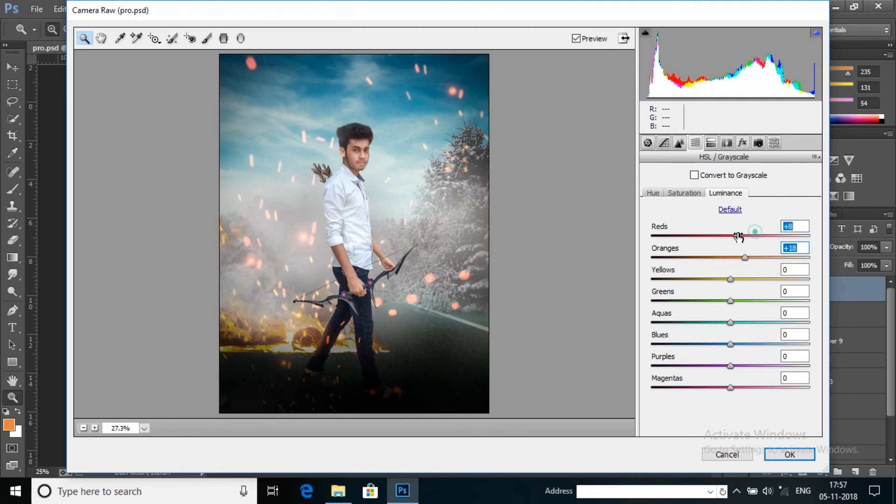
click(744, 256)
click(691, 194)
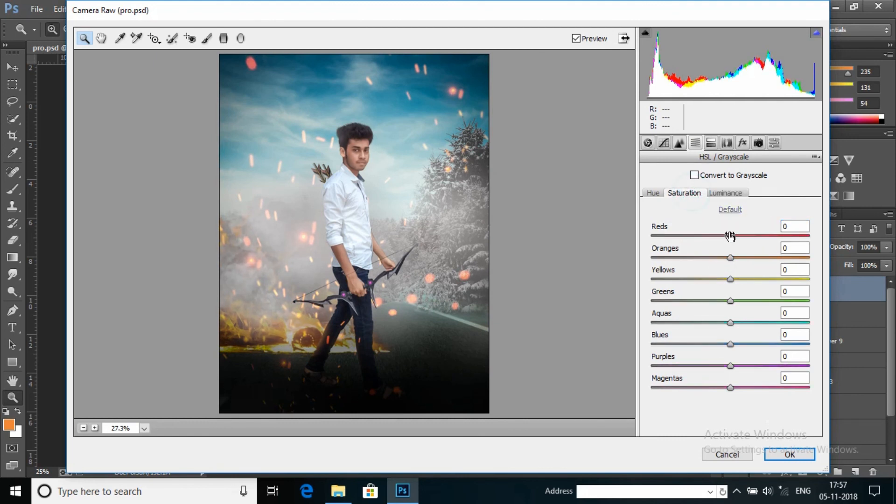
drag(730, 236, 741, 240)
- Set noise reduction Luminance to 22 and sharpening Amount to 16, and apply the Camera Raw filter
click(726, 142)
click(679, 142)
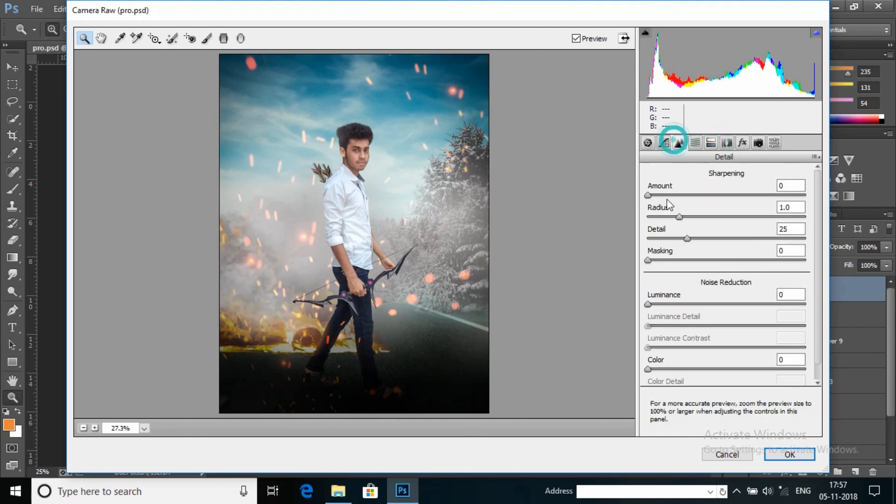
drag(654, 304, 682, 303)
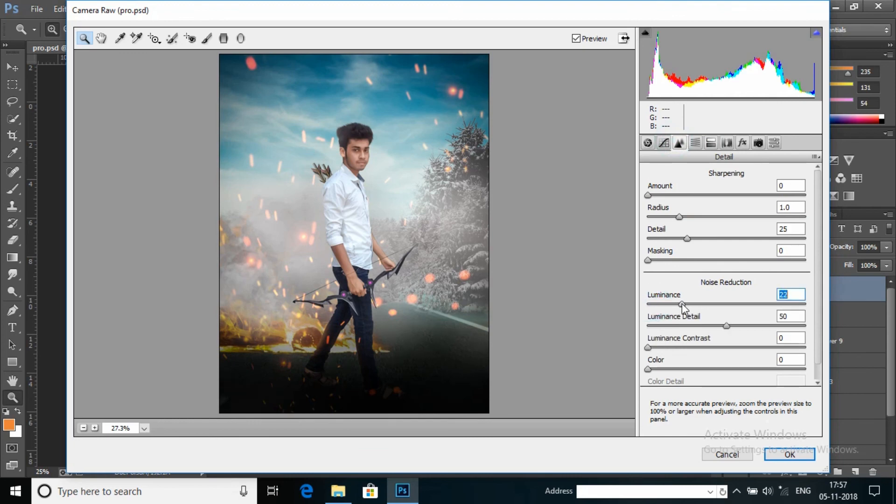
drag(649, 195, 666, 197)
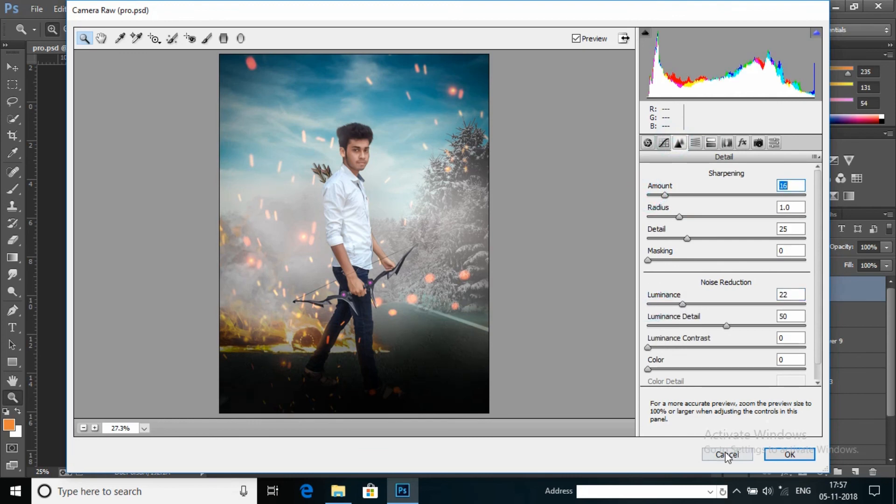
click(790, 454)
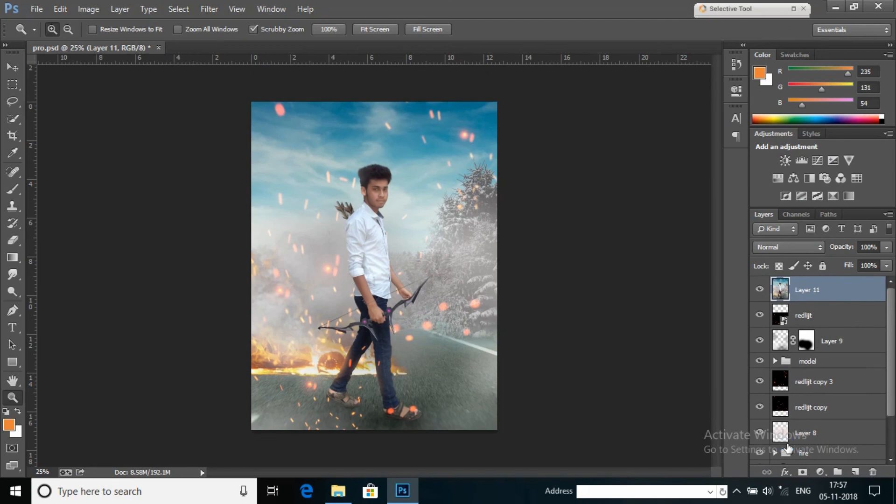
click(370, 262)
click(403, 187)
right_click(414, 175)
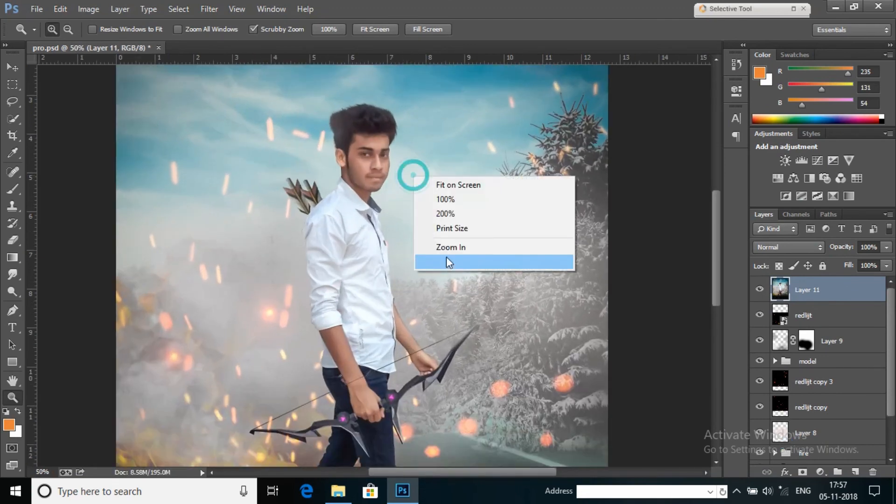
click(453, 264)
right_click(396, 220)
click(436, 306)
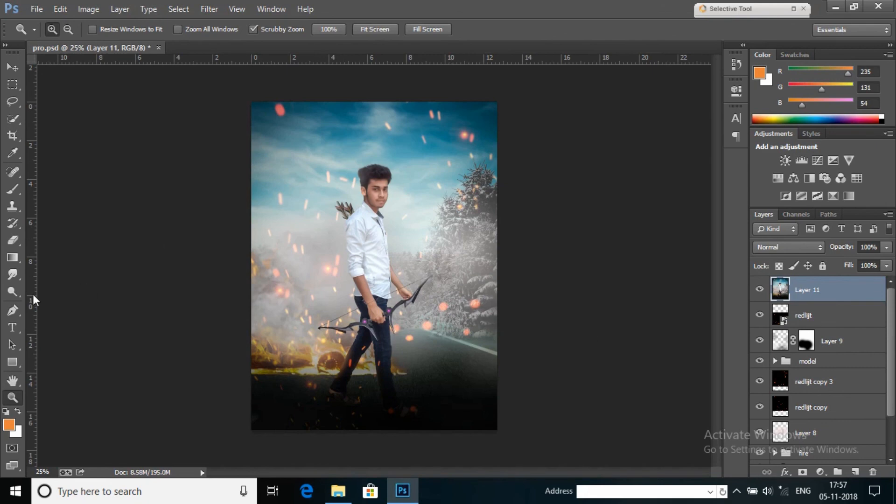
- Apply a Levels adjustment to the top merged layer with the input black point at 3 and white point at 253
click(88, 9)
mouse_move(122, 42)
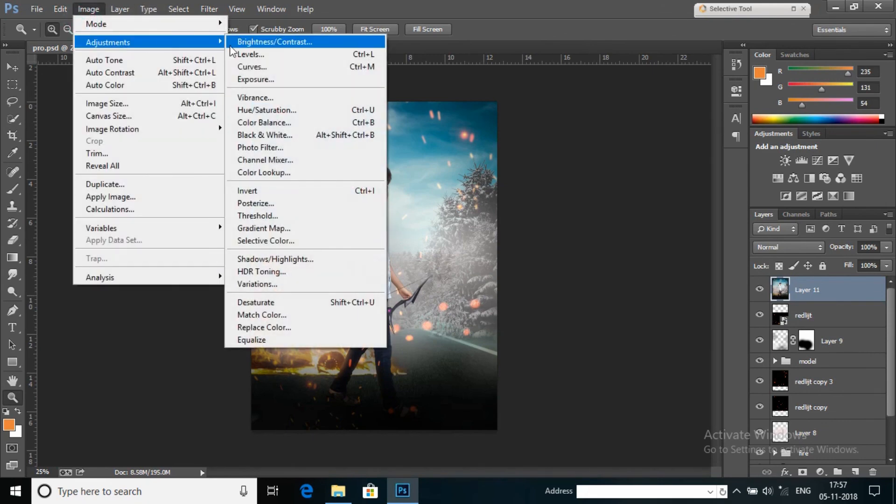
click(258, 55)
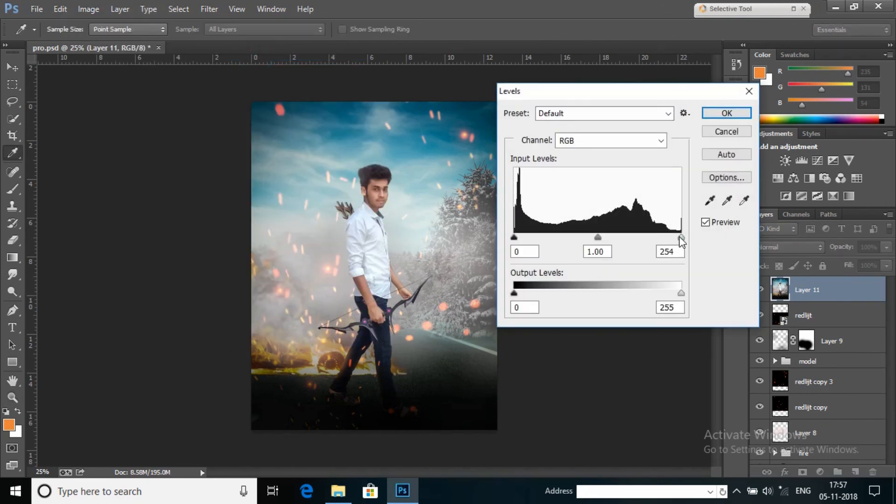
drag(681, 238, 679, 238)
drag(515, 237, 509, 243)
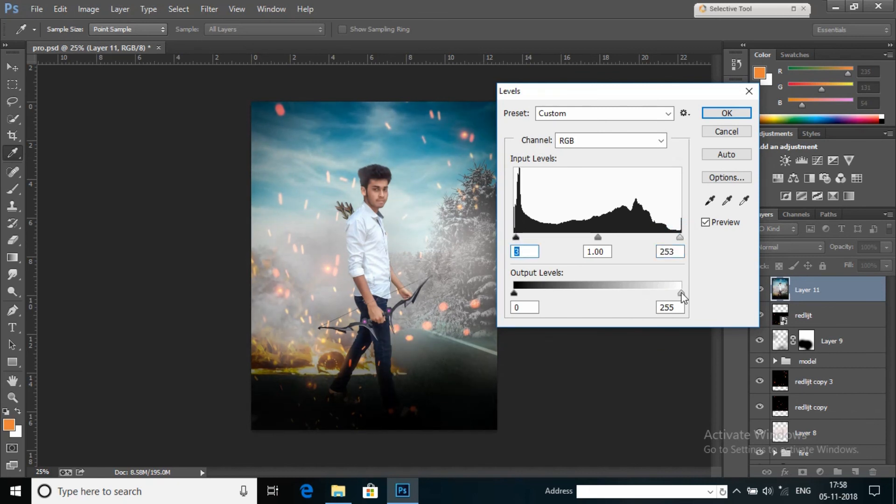
drag(682, 294, 673, 294)
key(z)
click(727, 113)
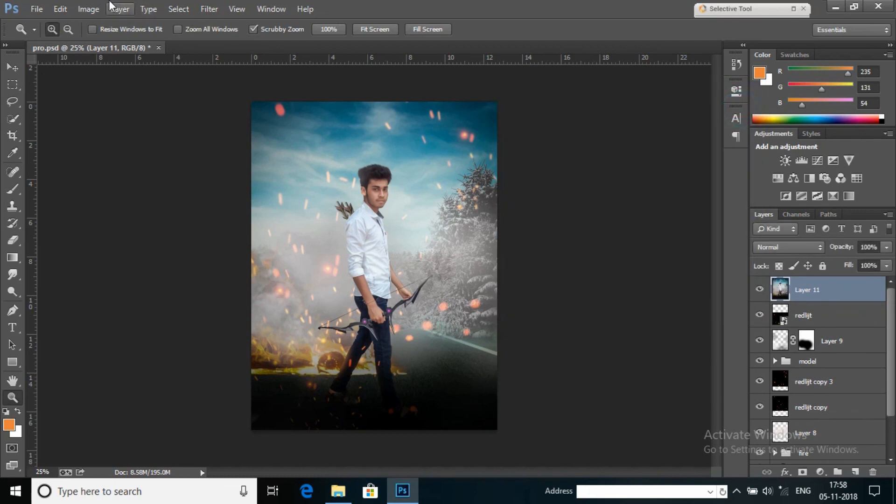
- Apply a very slight Color Balance adjustment to the top merged layer
click(330, 177)
right_click(422, 176)
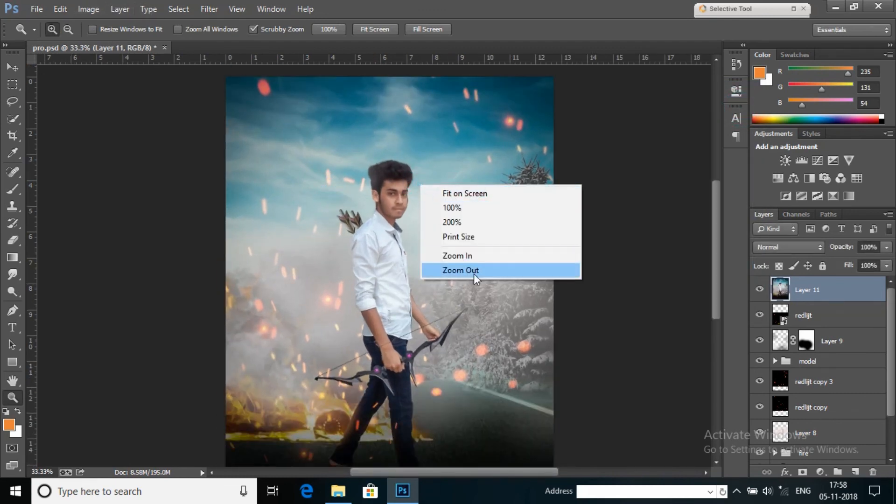
click(470, 266)
click(84, 9)
mouse_move(212, 43)
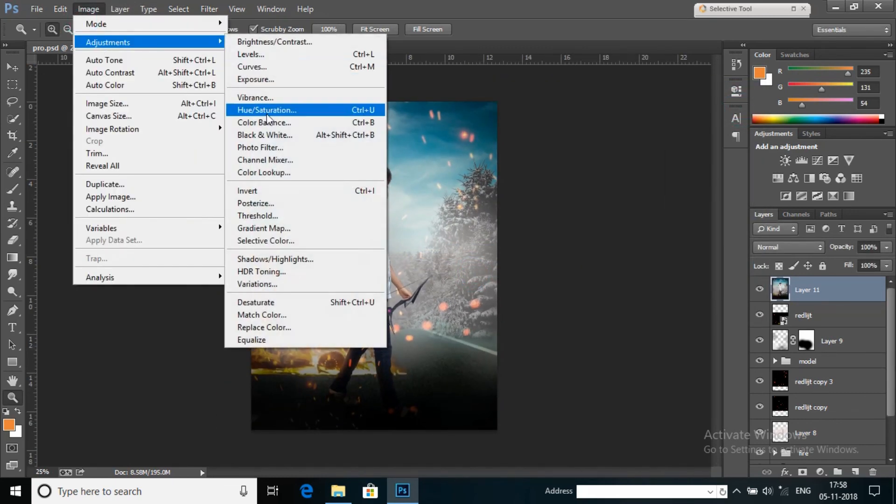
click(289, 123)
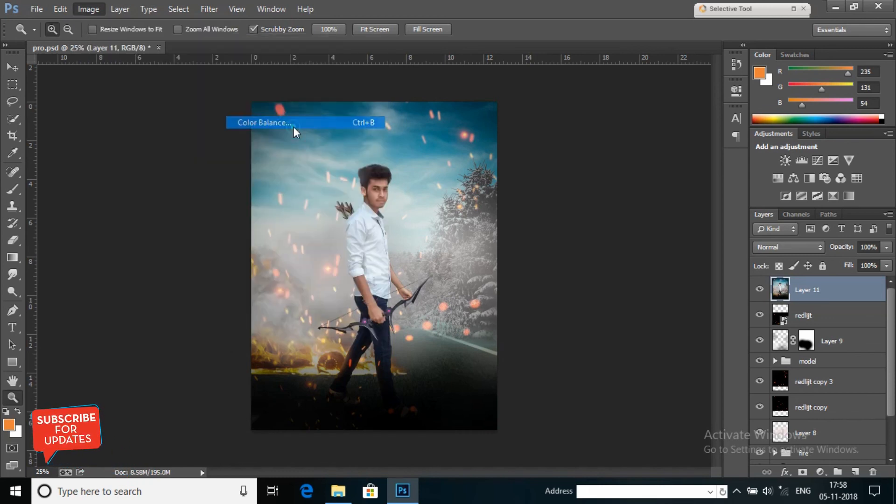
drag(654, 194, 652, 194)
click(799, 168)
click(364, 239)
right_click(363, 191)
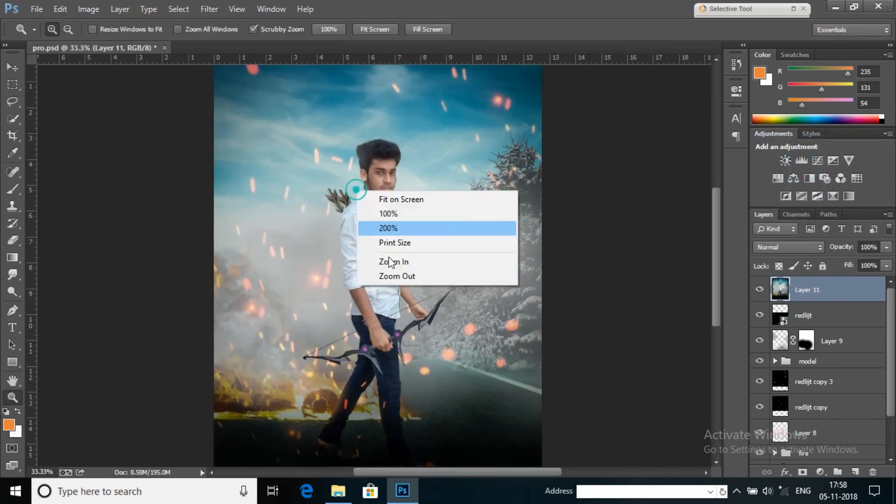
click(396, 276)
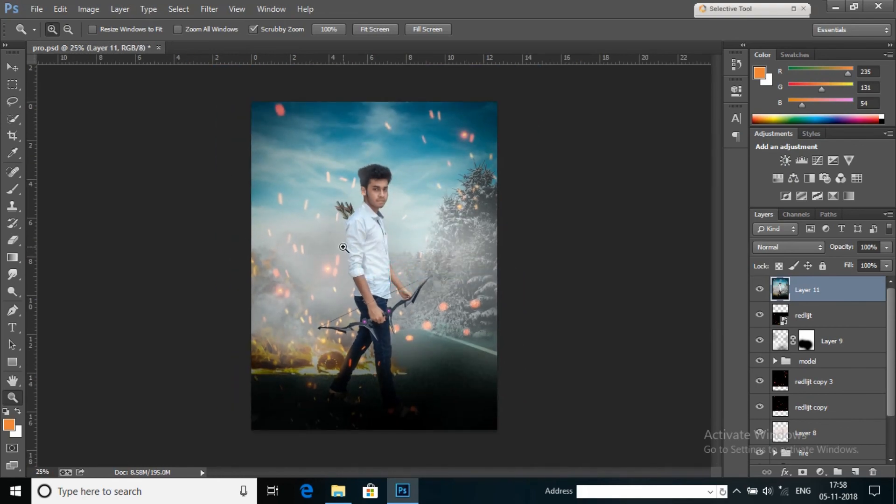